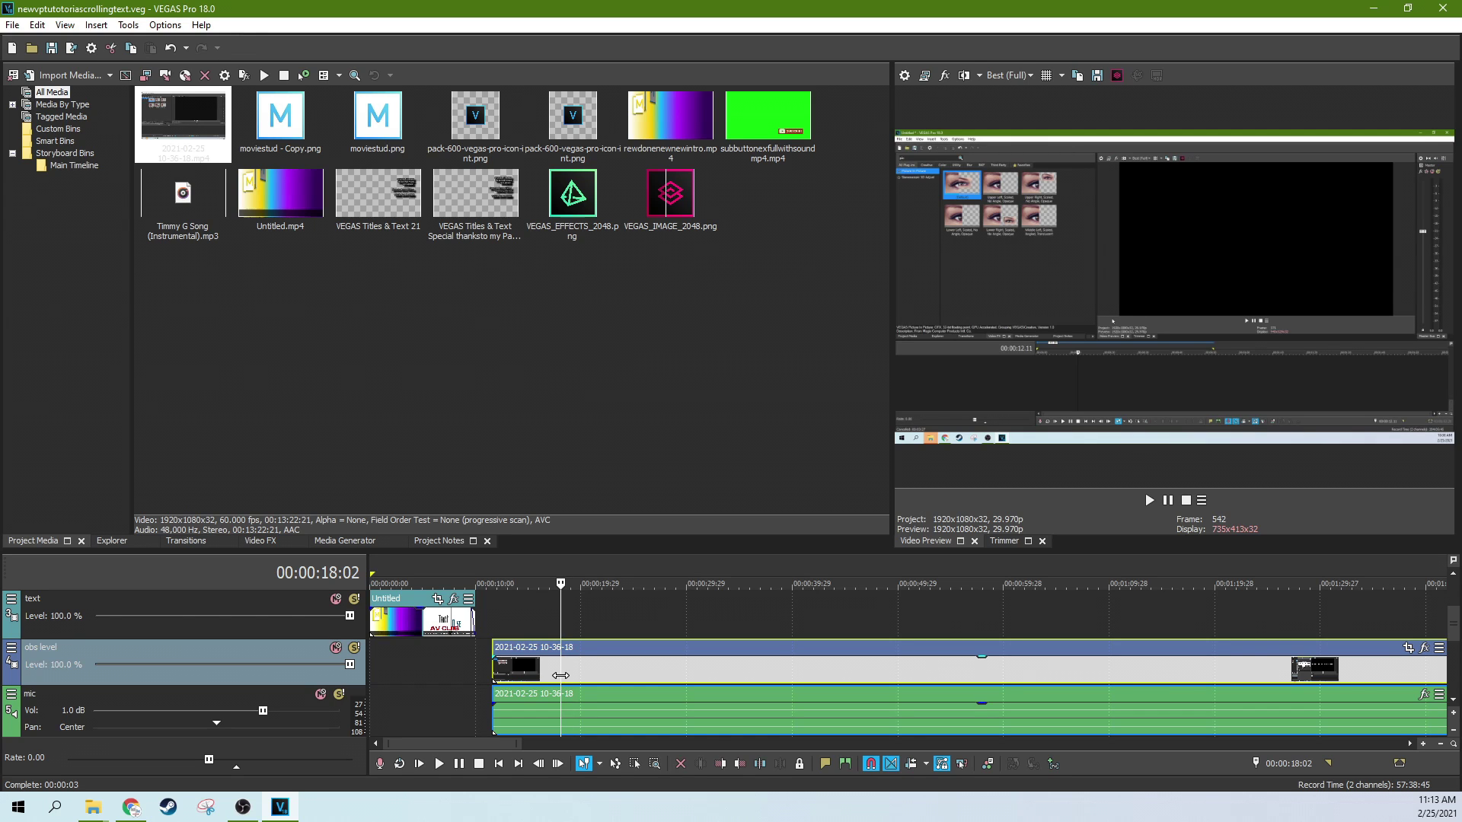
Step: Scrub through the existing recording on the timeline, finishing with the playhead around 19 seconds
{"action": "left_click", "coordinate": [454, 642]}
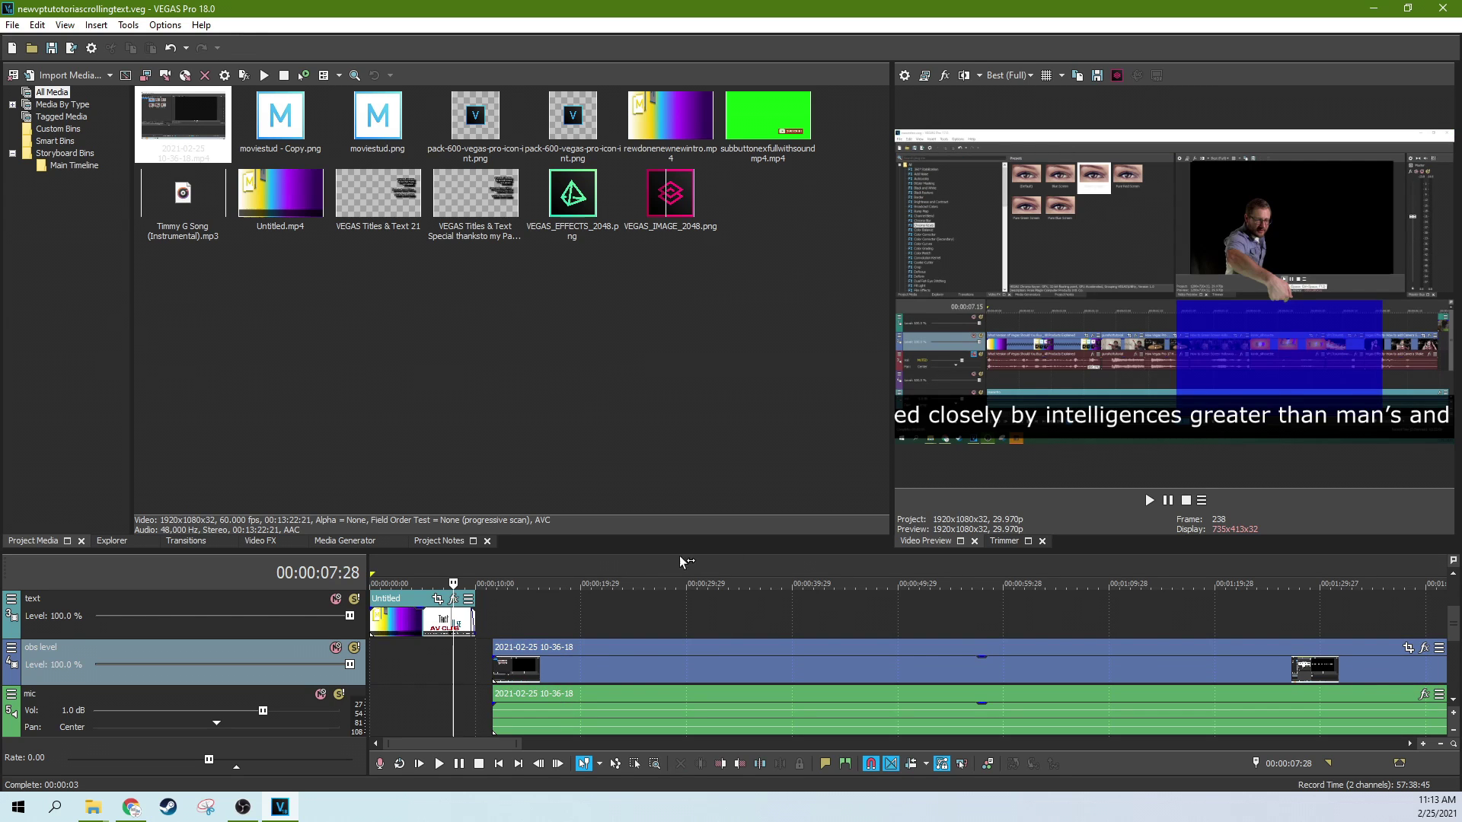
{"action": "key", "text": "Left"}
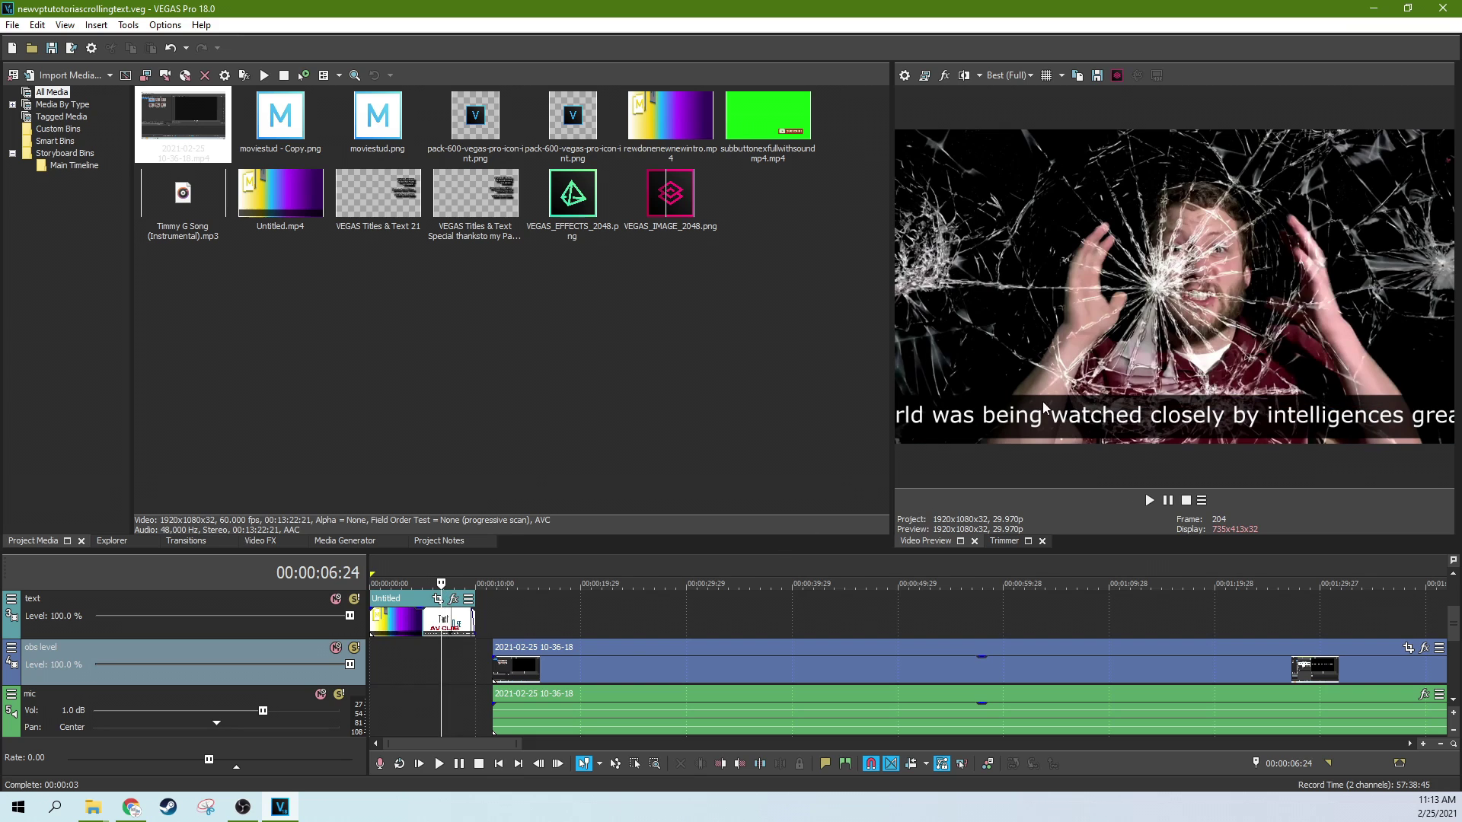
{"action": "left_click", "coordinate": [513, 620]}
{"action": "scroll", "coordinate": [513, 619], "scroll_direction": "up", "scroll_amount": 2}
{"action": "scroll", "coordinate": [513, 620], "scroll_direction": "up", "scroll_amount": 2}
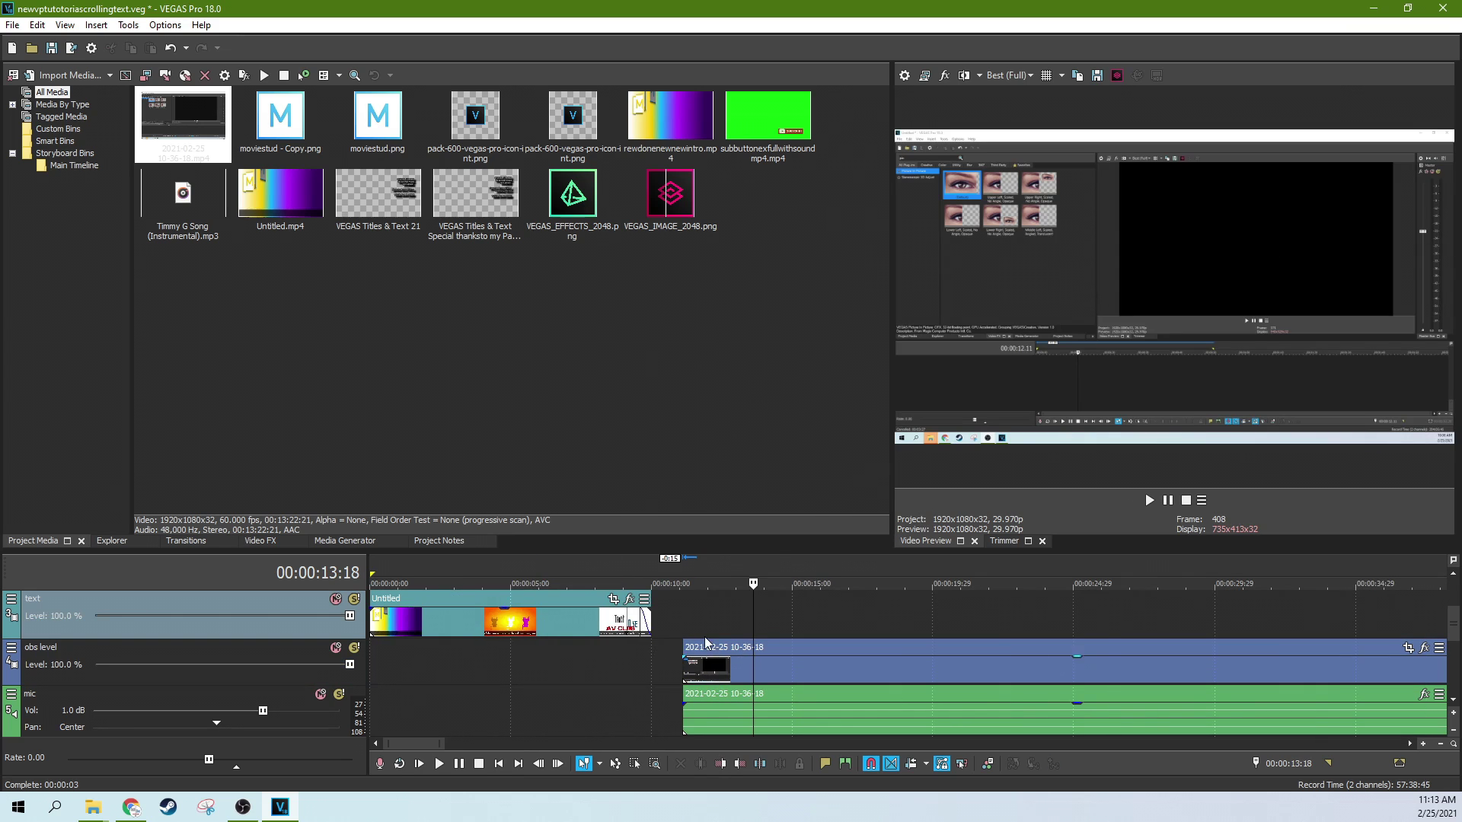
{"action": "left_click", "coordinate": [591, 632]}
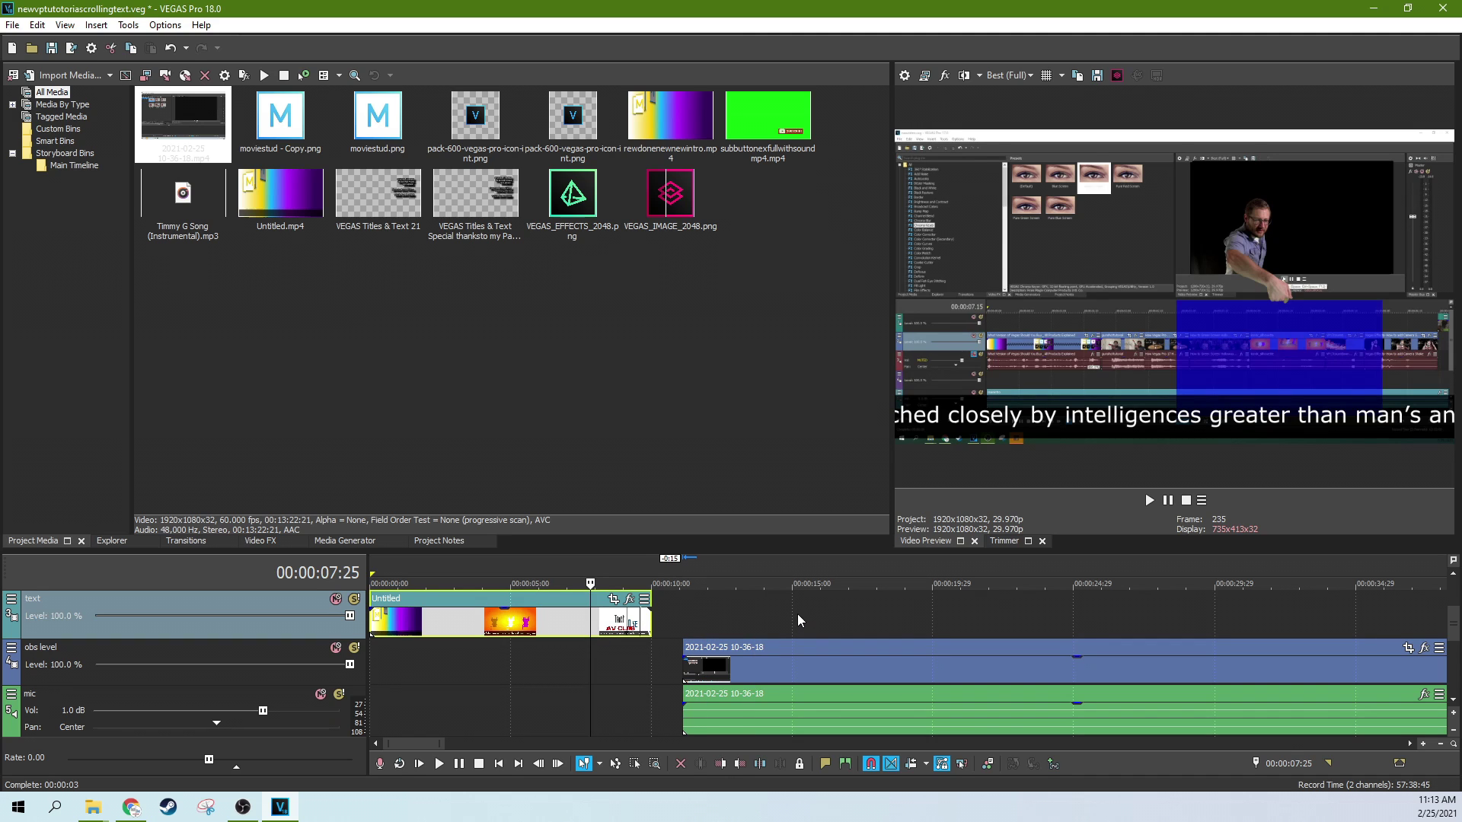
{"action": "left_click", "coordinate": [797, 613]}
{"action": "scroll", "coordinate": [724, 627], "scroll_direction": "down", "scroll_amount": 3}
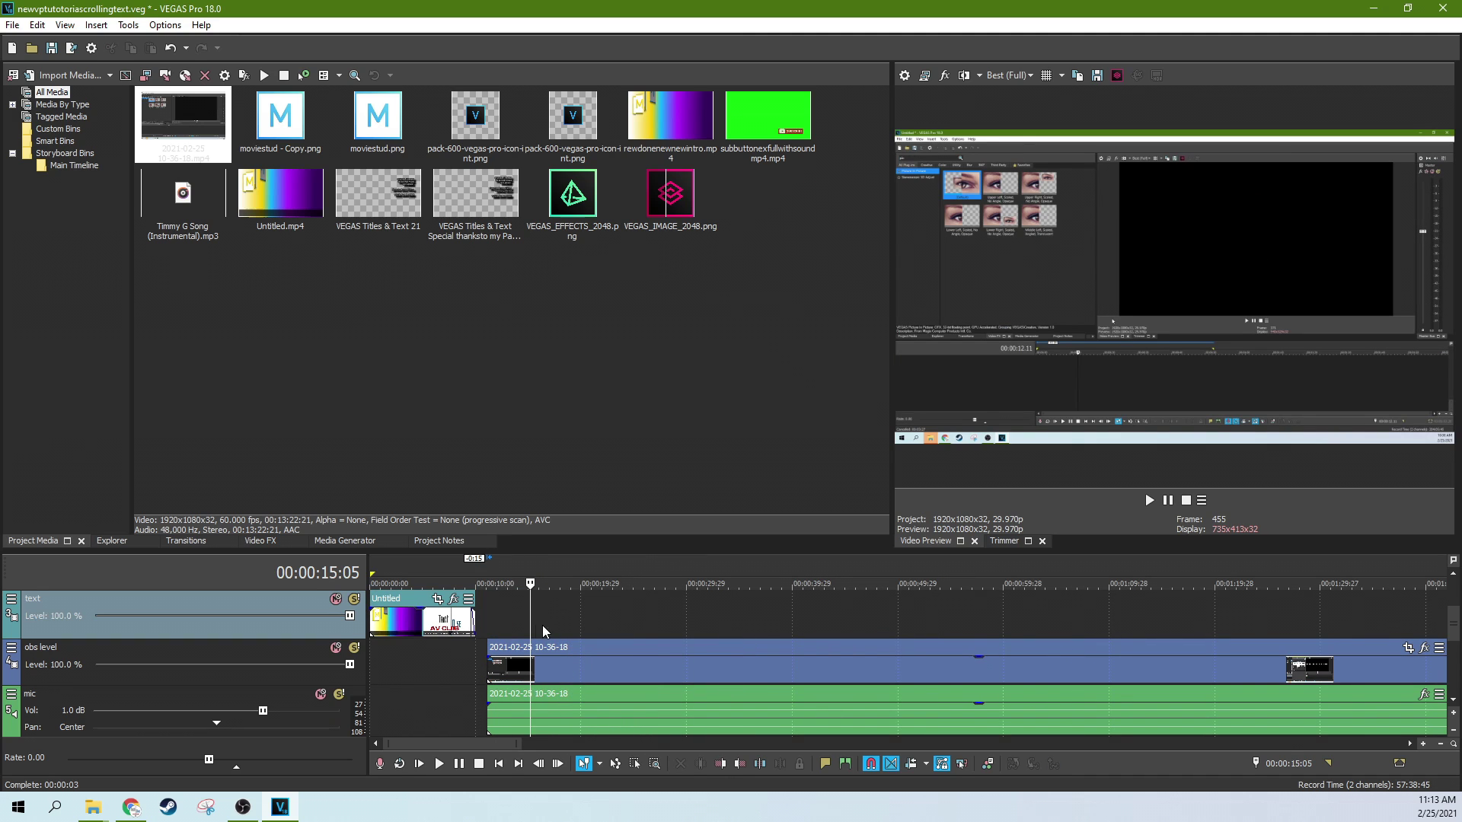
{"action": "left_click", "coordinate": [499, 624]}
{"action": "left_click", "coordinate": [572, 617]}
Step: Drop the (Default) Titles & Text preset onto the text track and select its Sample Text
{"action": "left_click", "coordinate": [337, 542]}
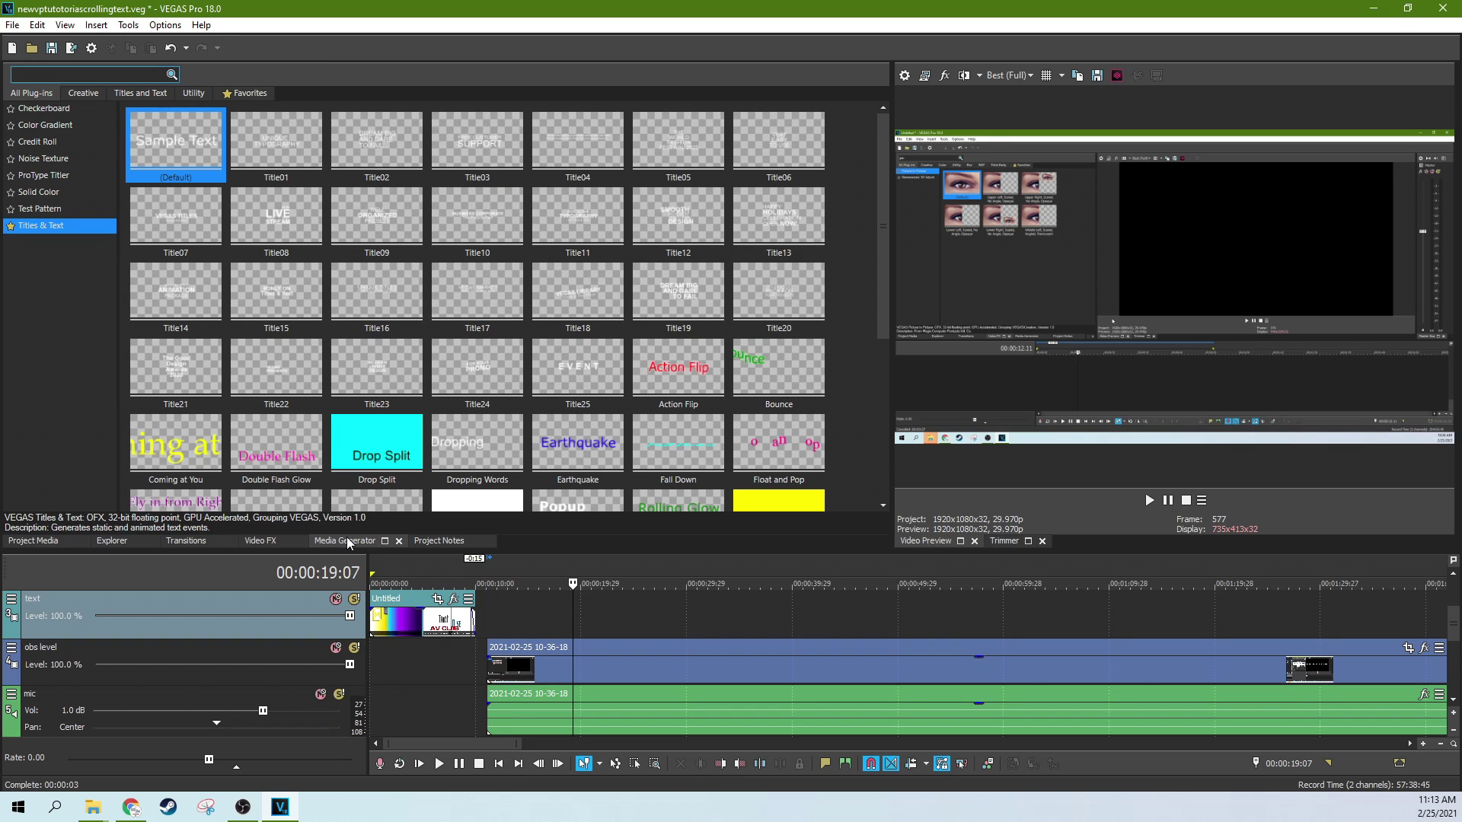
{"action": "left_click_drag", "start_coordinate": [194, 140], "coordinate": [533, 614]}
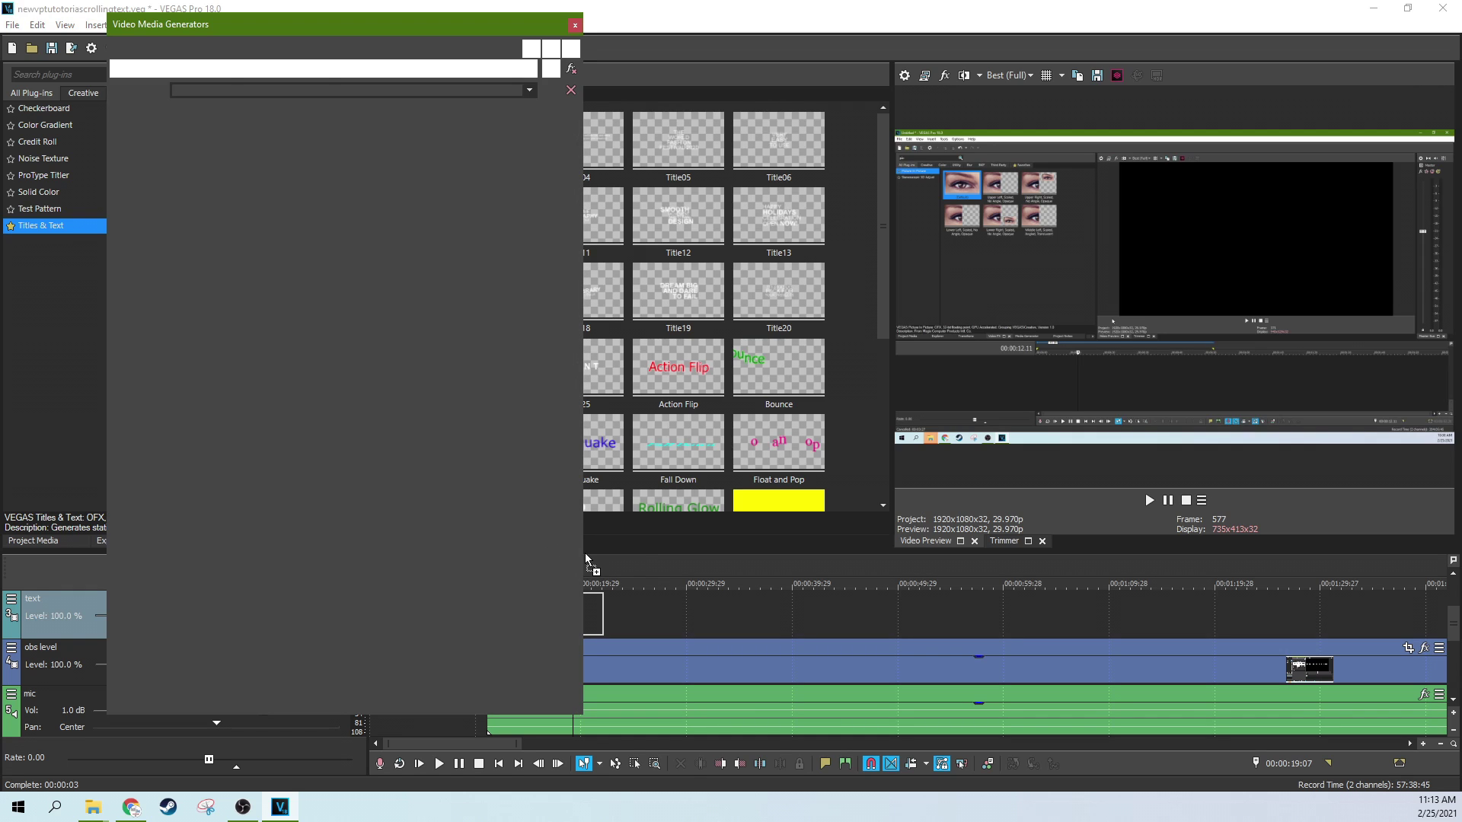
{"action": "left_click_drag", "start_coordinate": [453, 205], "coordinate": [150, 200]}
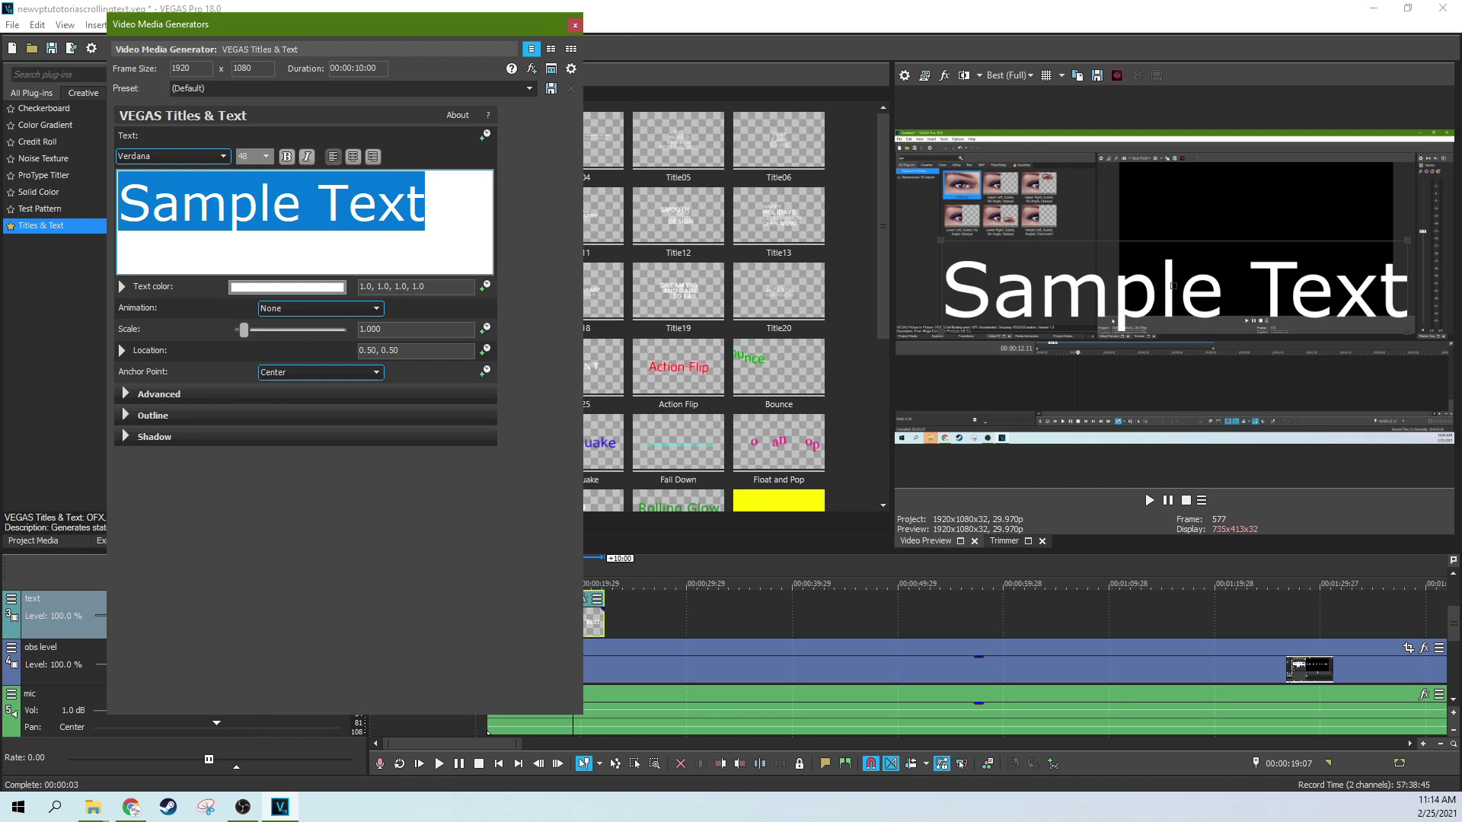
Step: Get the passage from the browser and try pasting it over the selected Sample Text
{"action": "key", "text": "alt+Tab"}
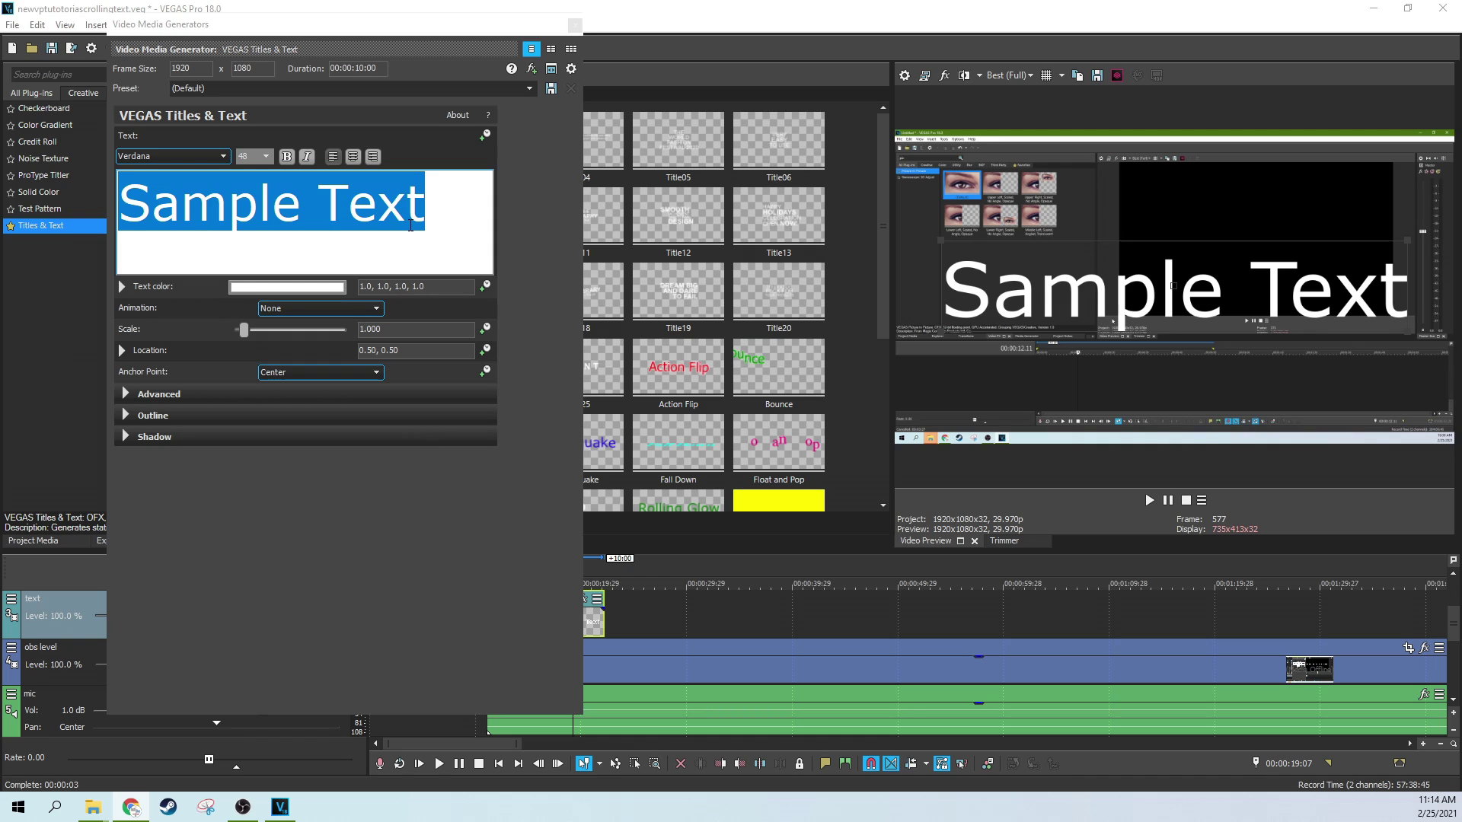
{"action": "key", "text": "alt+Tab"}
{"action": "left_click", "coordinate": [434, 205]}
{"action": "key", "text": "ctrl+a"}
{"action": "right_click", "coordinate": [173, 201]}
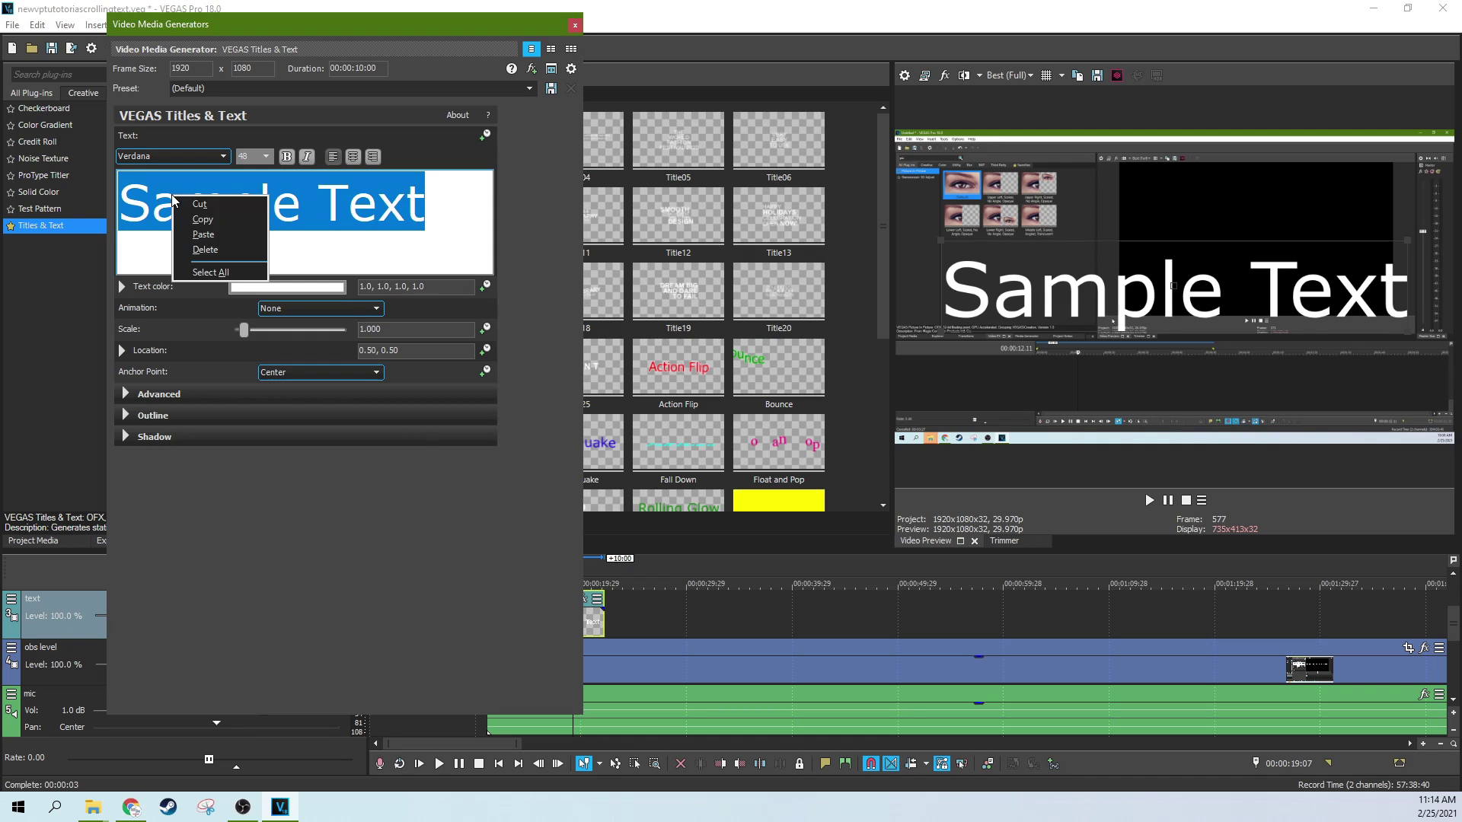
{"action": "left_click", "coordinate": [228, 234]}
{"action": "key", "text": "ctrl+a"}
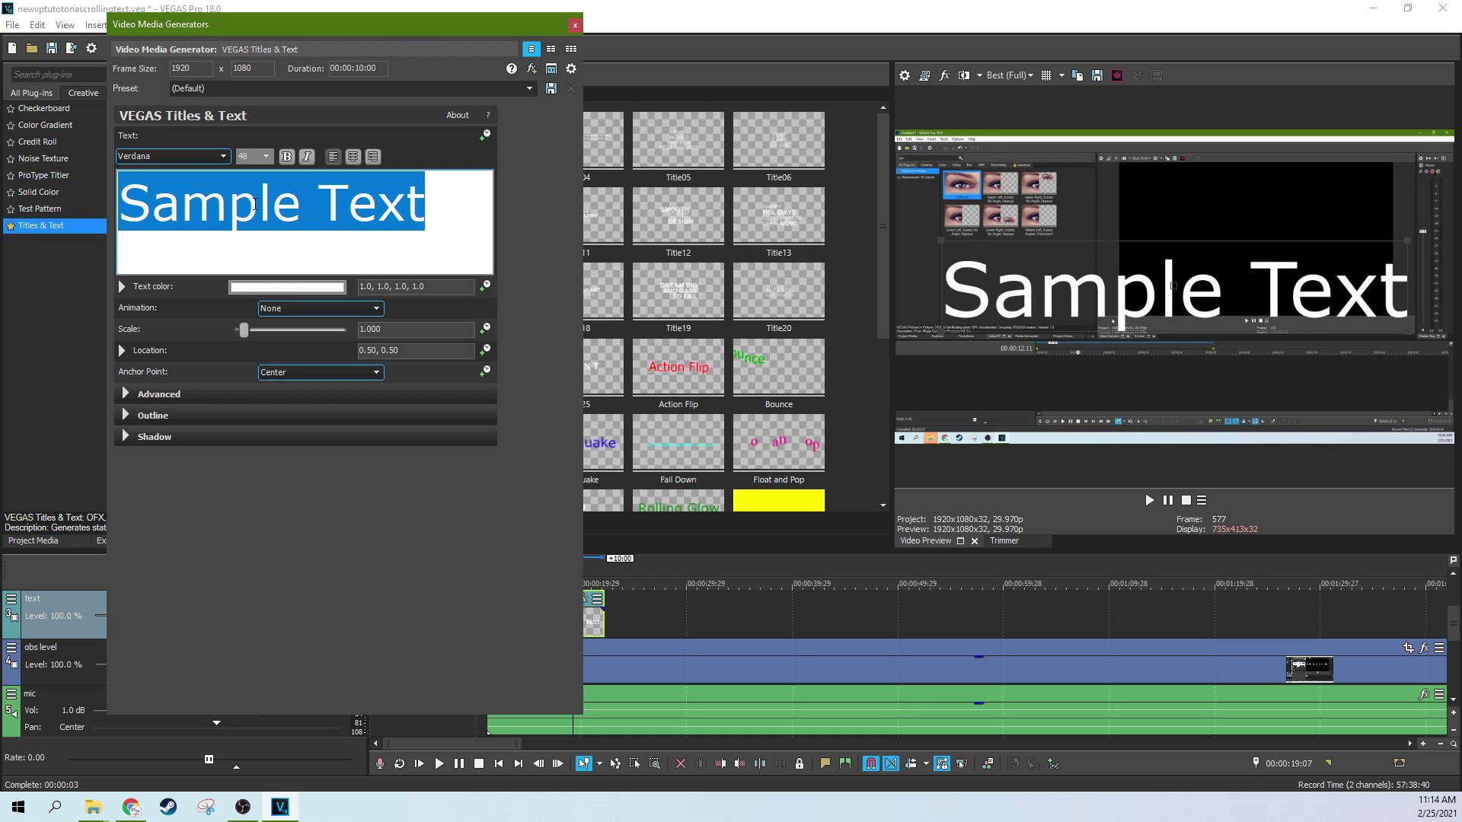
{"action": "left_click", "coordinate": [254, 204]}
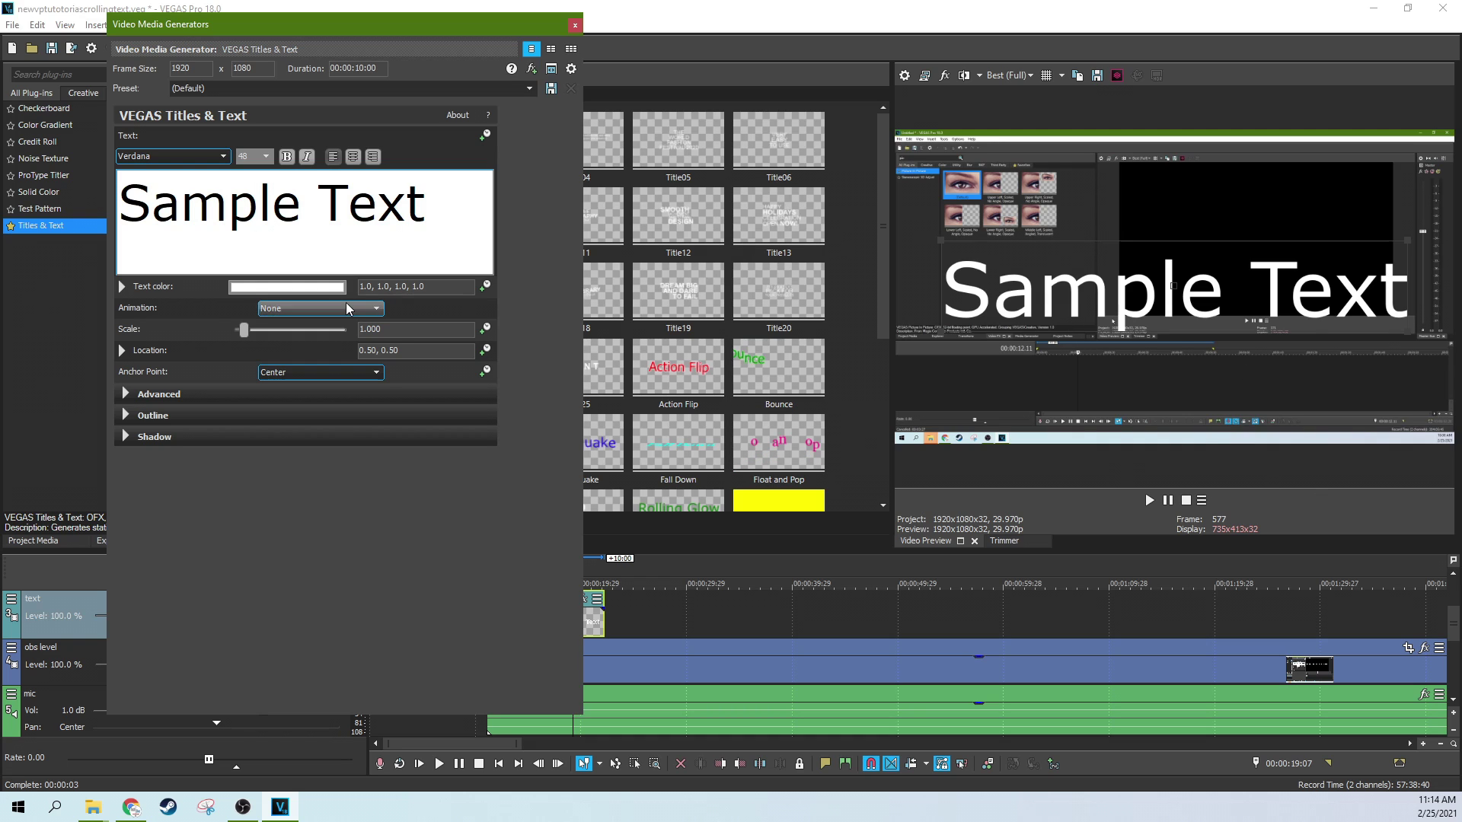
Step: Delete the Sample Text, paste in the long 'We know now' passage, and select it all
{"action": "key", "text": "ctrl+a"}
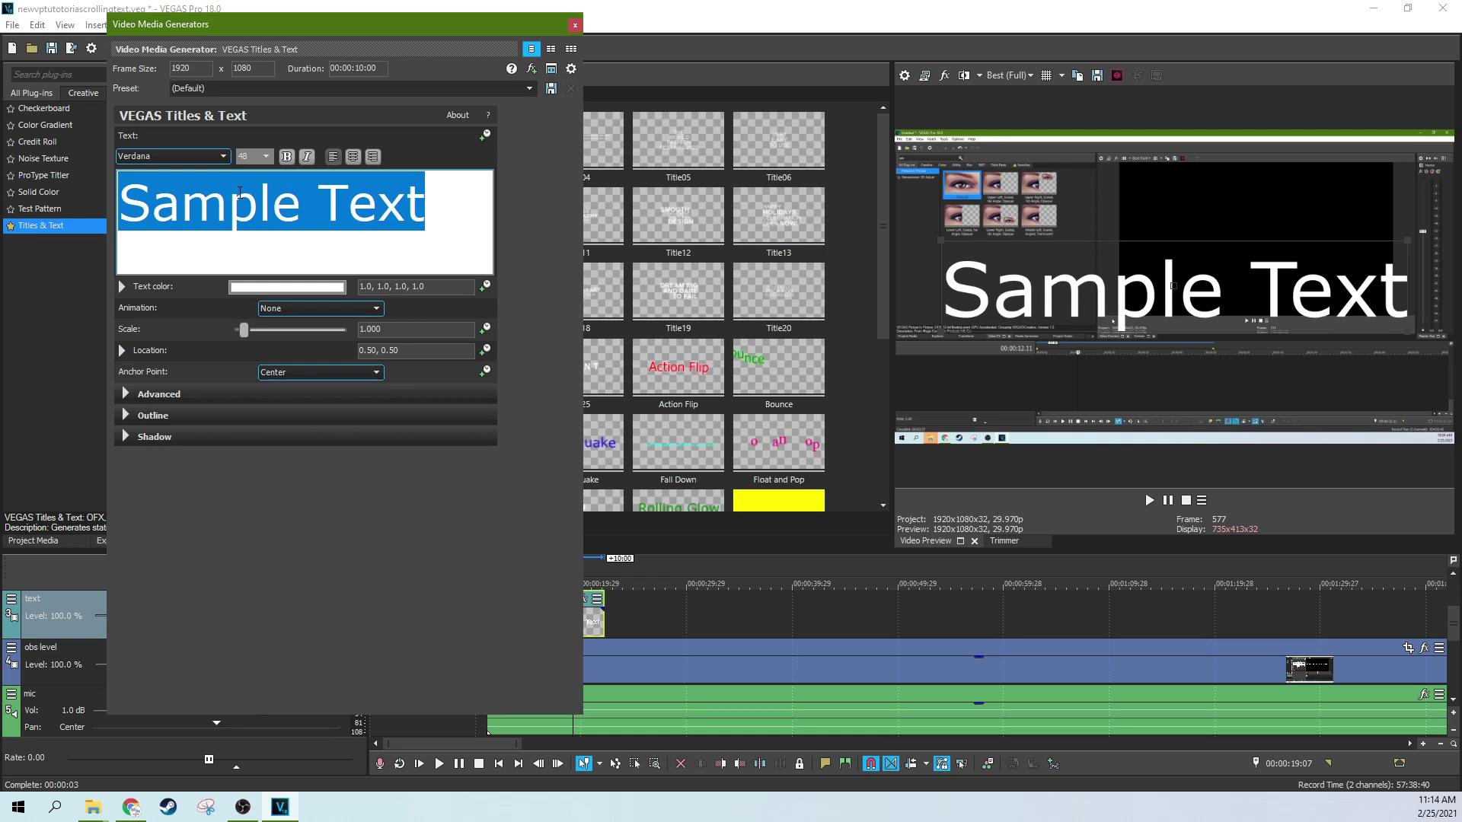
{"action": "key", "text": "BackSpace"}
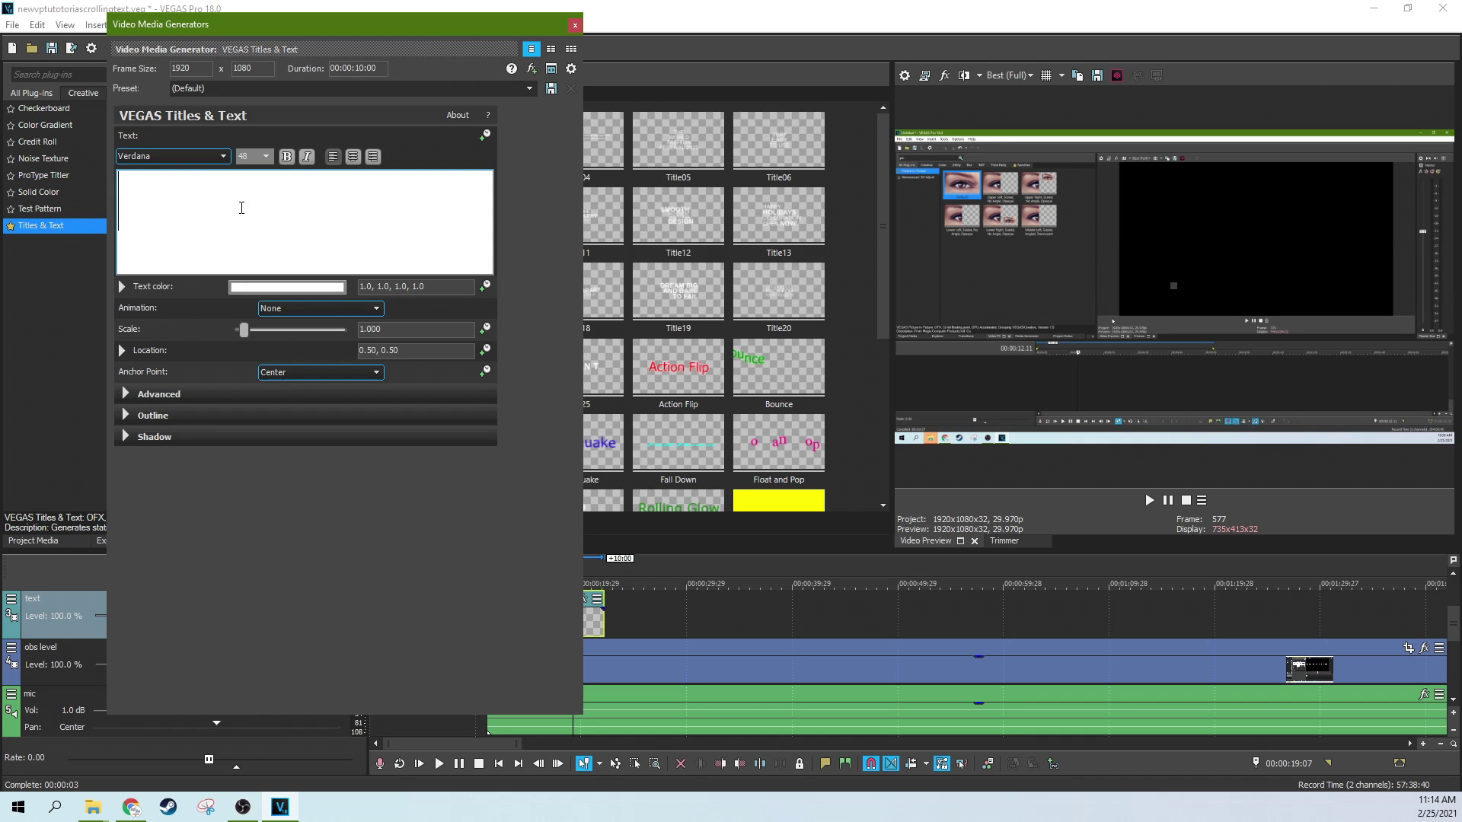
{"action": "right_click", "coordinate": [141, 208]}
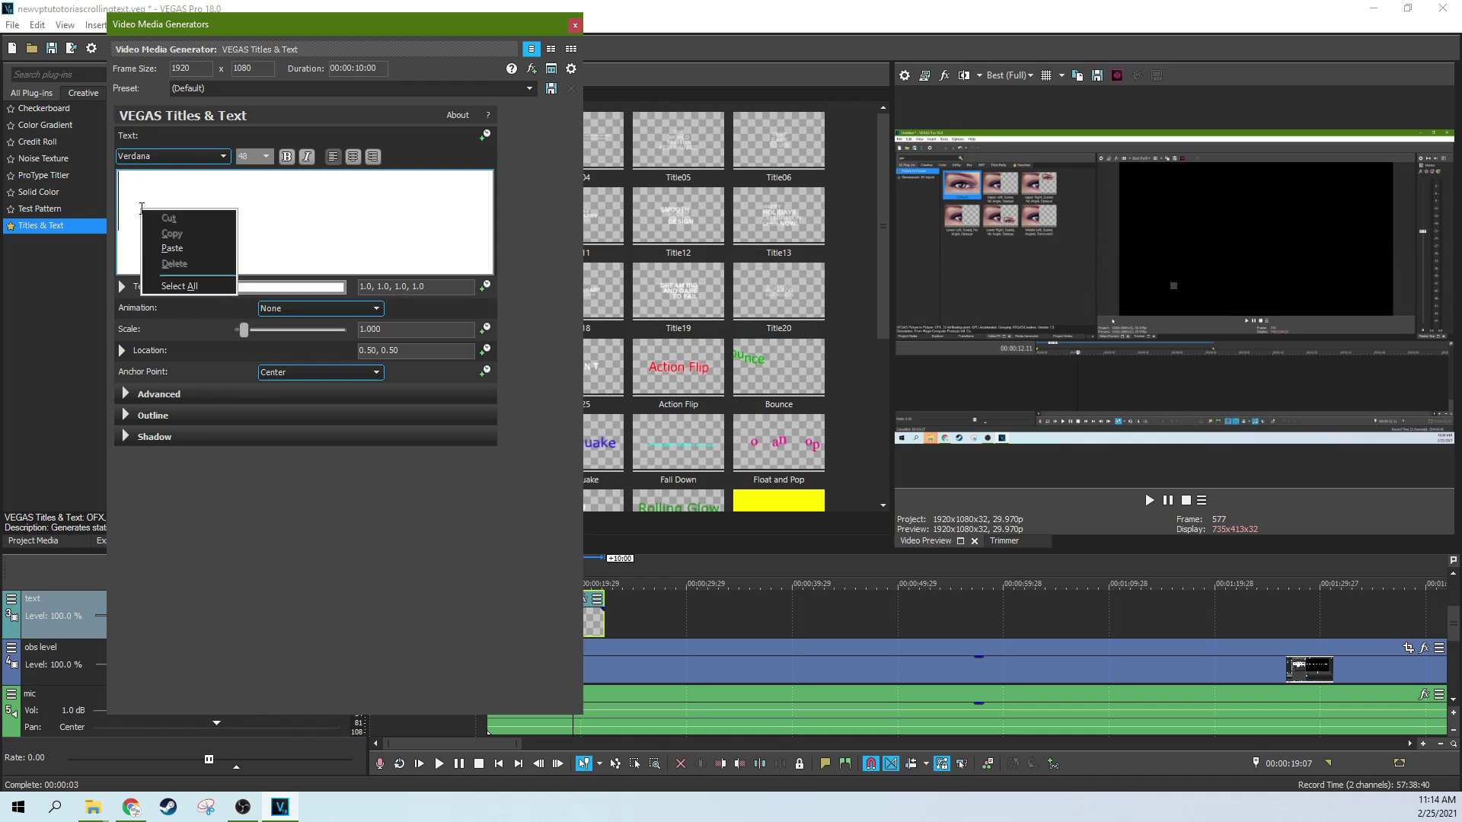
{"action": "left_click", "coordinate": [172, 248]}
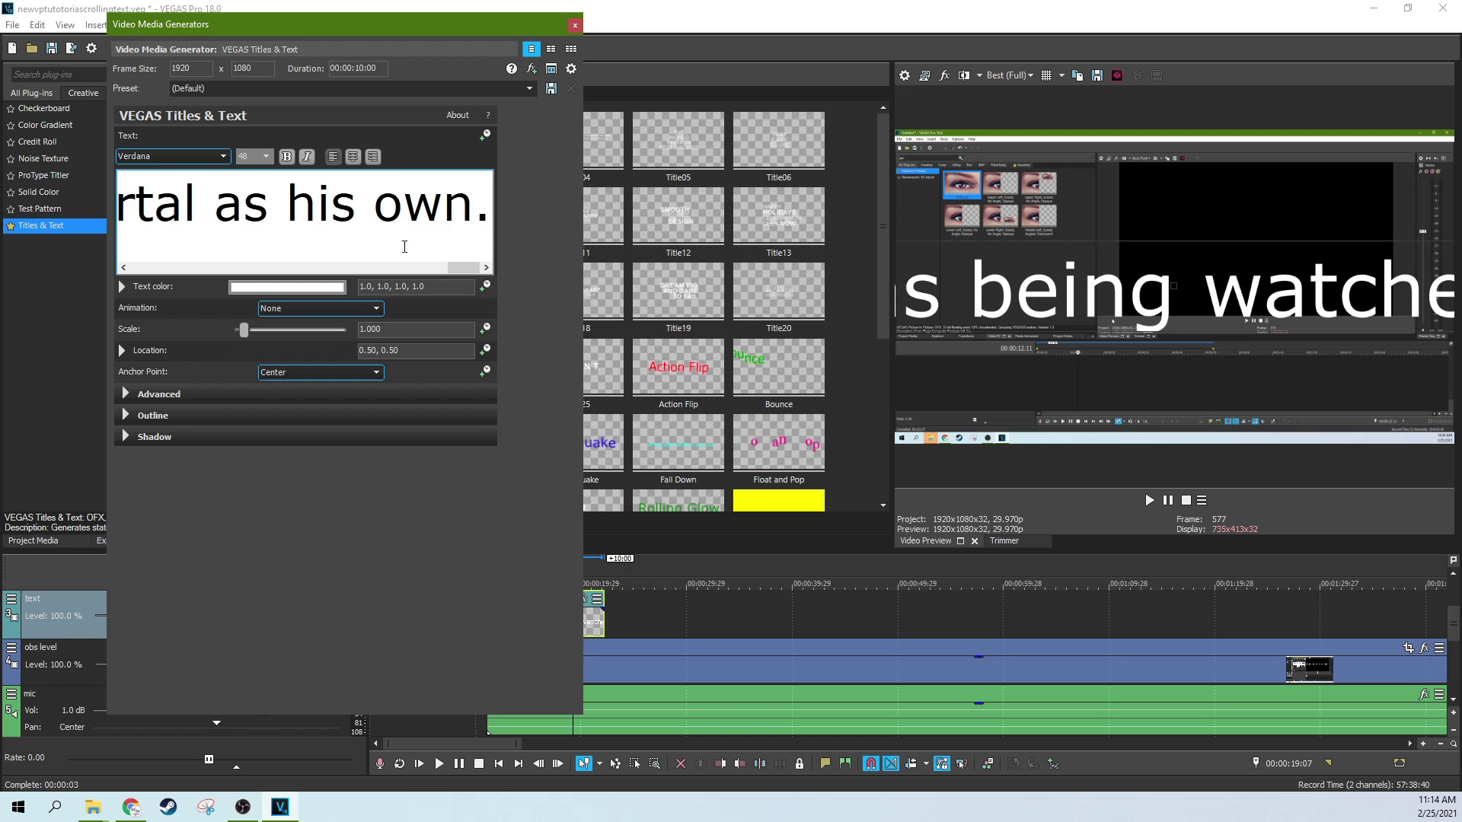
{"action": "mouse_move", "coordinate": [463, 267]}
{"action": "left_mouse_down"}
{"action": "mouse_move", "coordinate": [426, 267]}
{"action": "mouse_move", "coordinate": [479, 267]}
{"action": "left_mouse_up"}
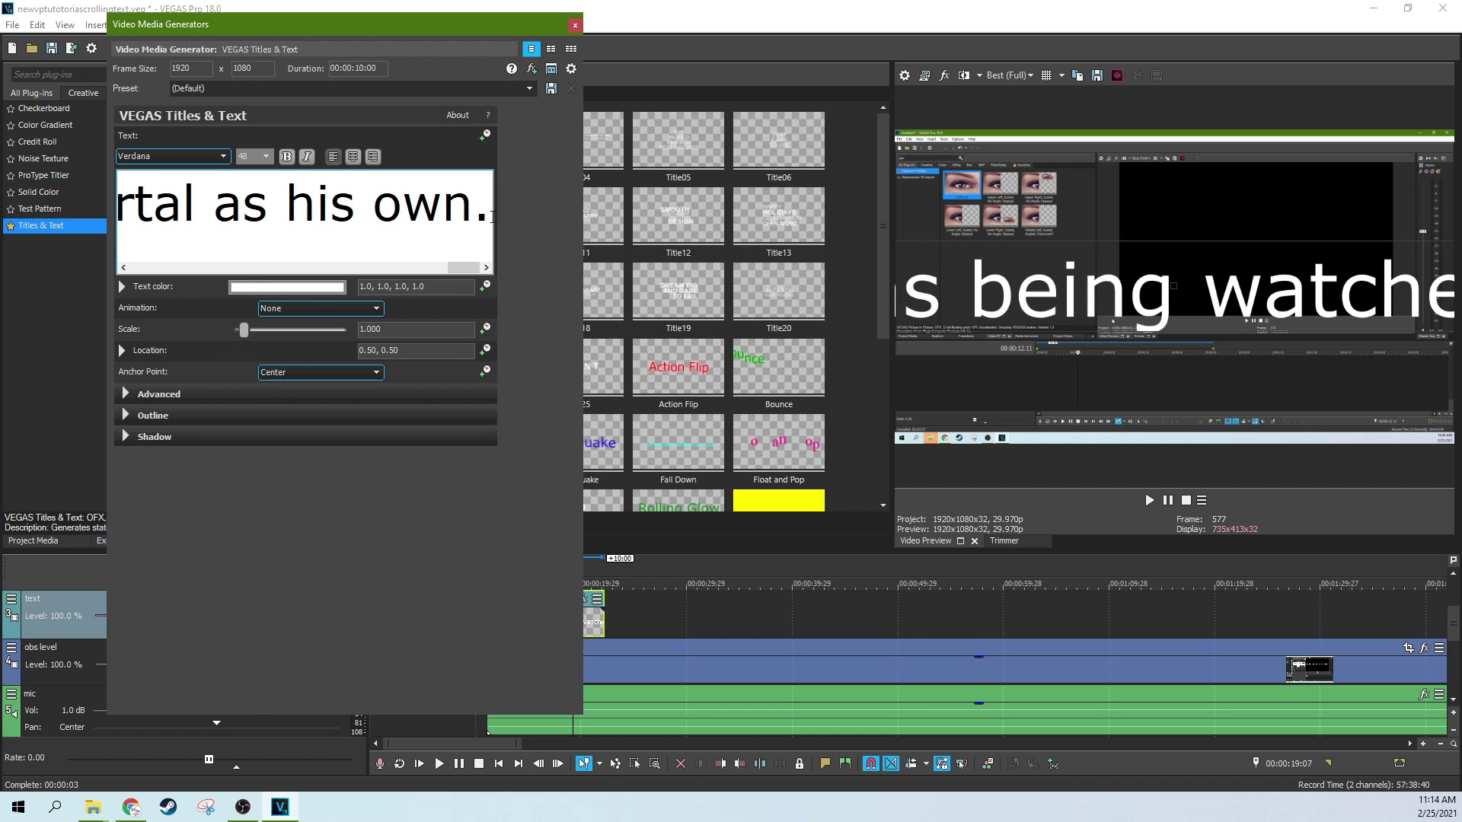
{"action": "left_click_drag", "start_coordinate": [491, 218], "coordinate": [118, 205]}
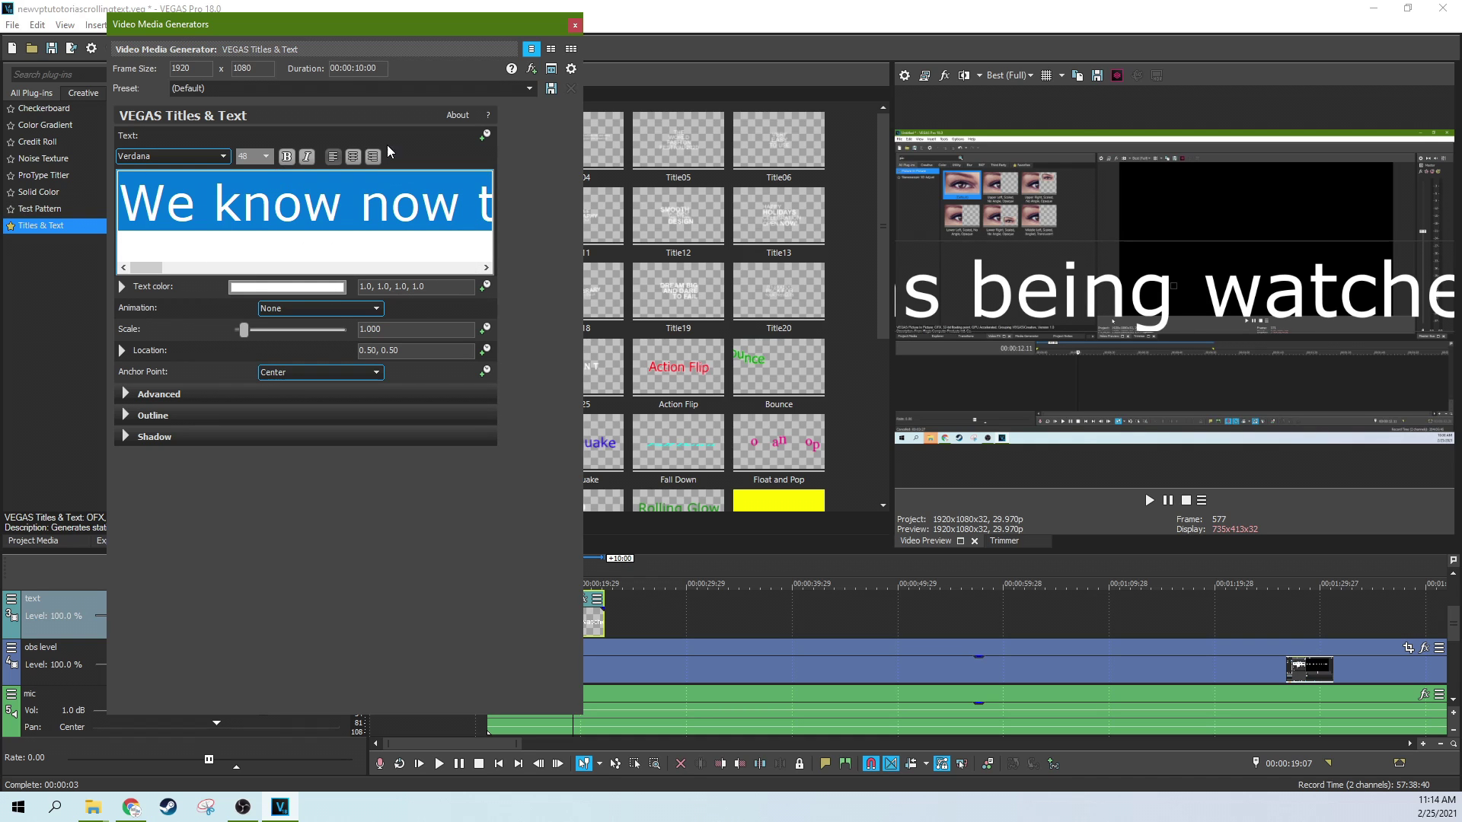
Step: Set the passage to font size 16 in Times New Roman CYR, briefly toggling the Outline settings
{"action": "left_click", "coordinate": [268, 158]}
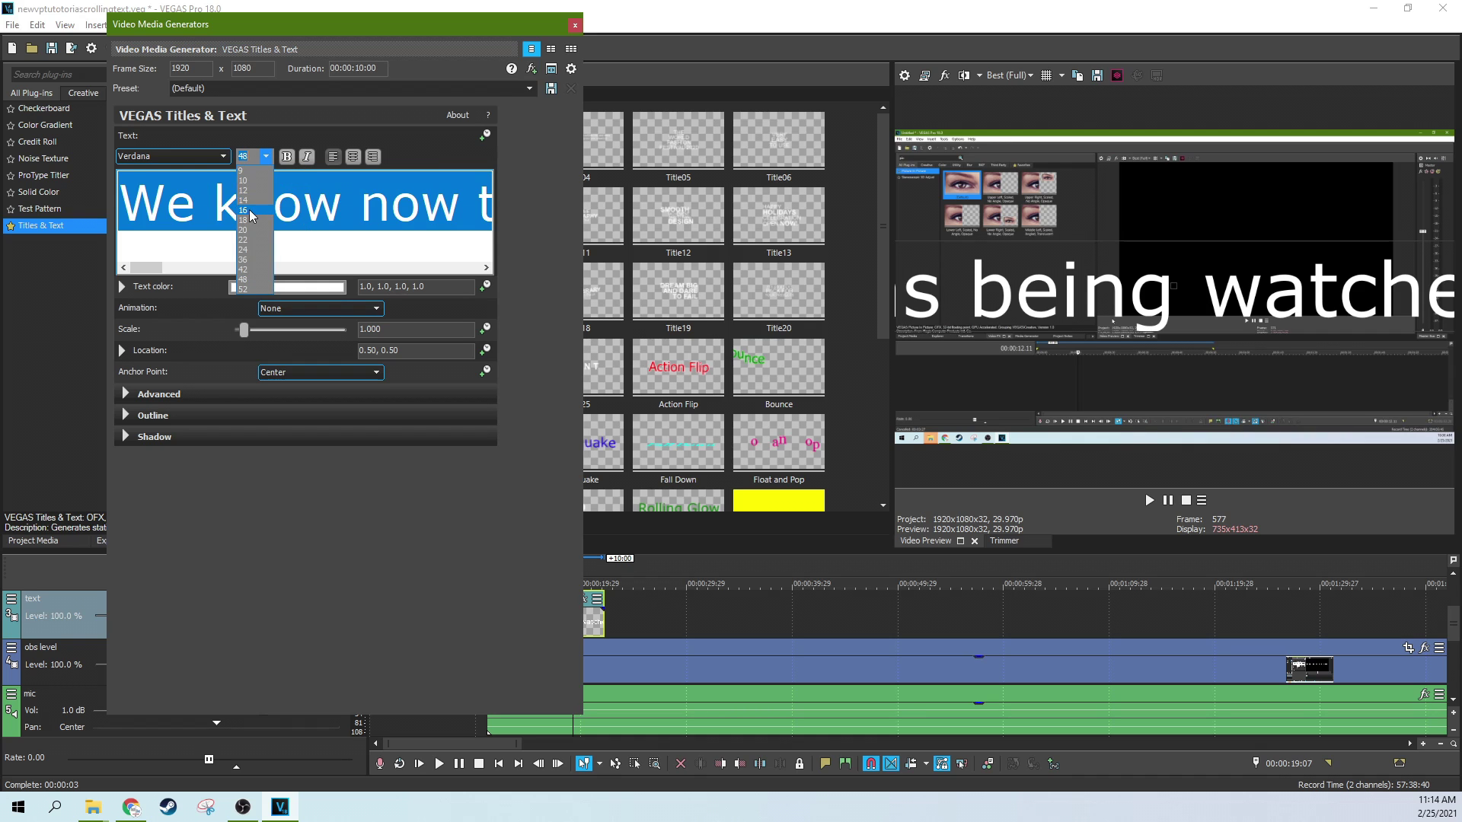
{"action": "left_click", "coordinate": [251, 212]}
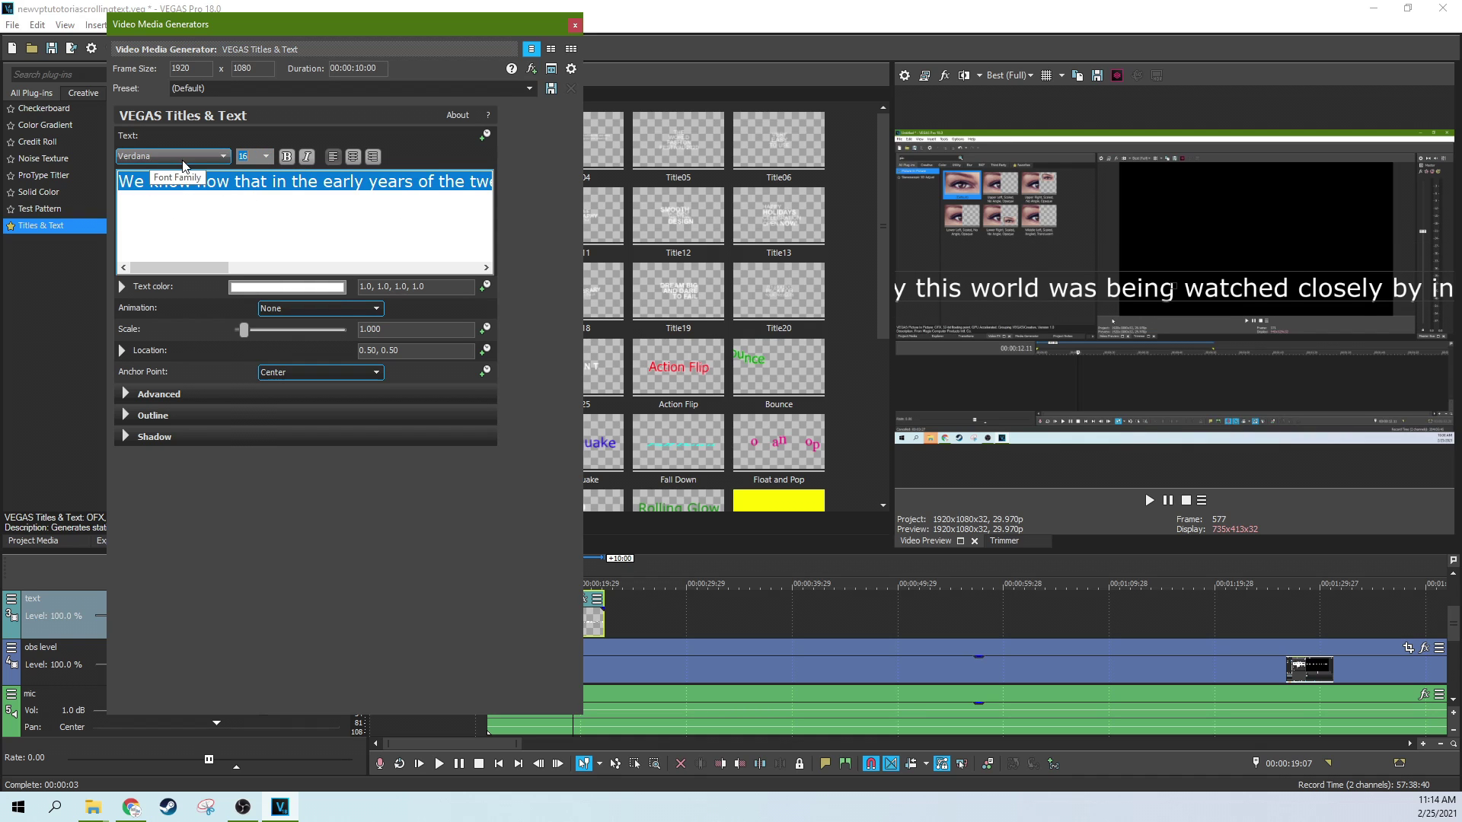
{"action": "left_click", "coordinate": [223, 156]}
{"action": "left_click", "coordinate": [167, 229]}
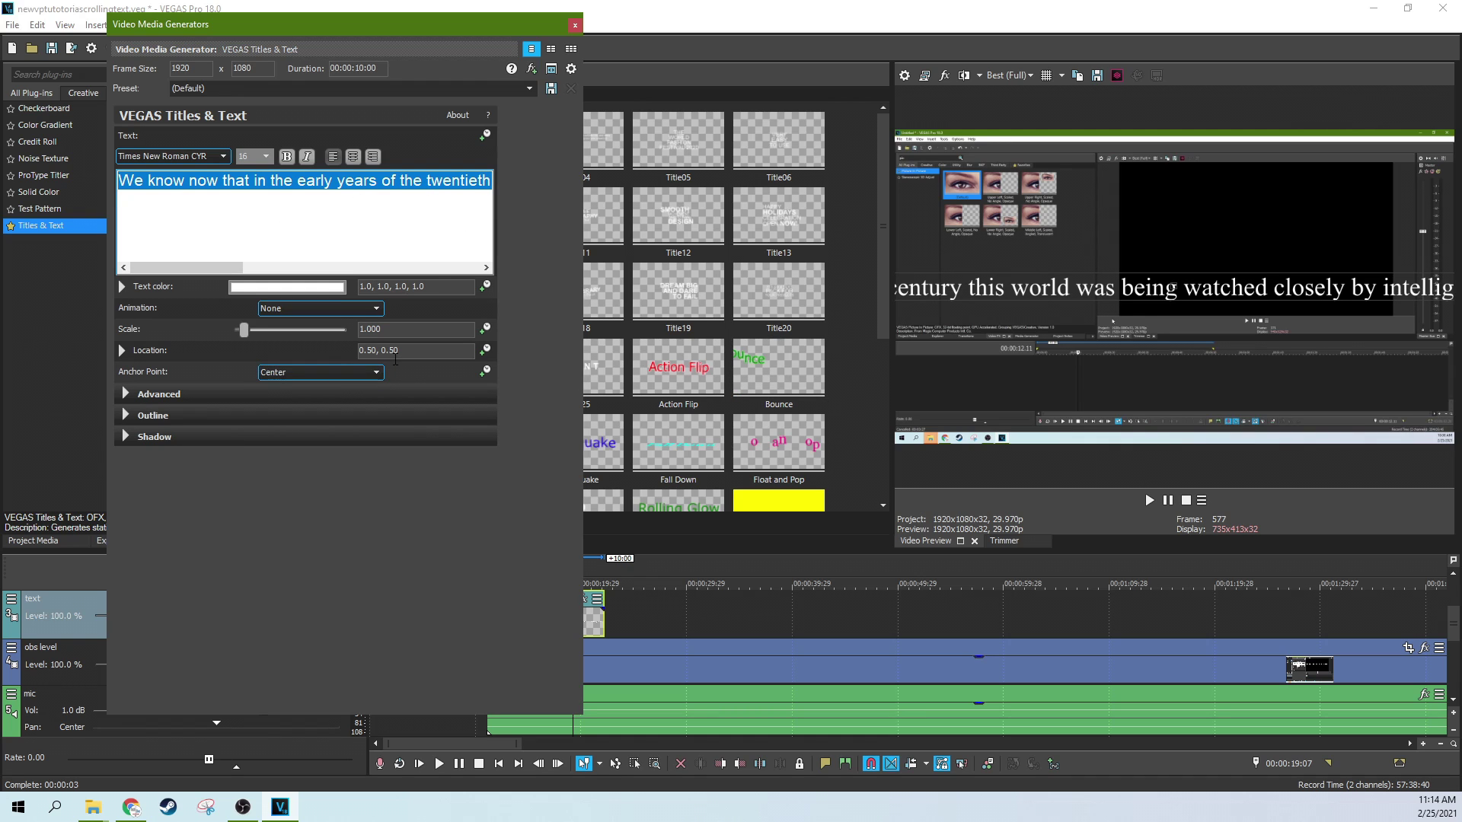
{"action": "left_click", "coordinate": [125, 415]}
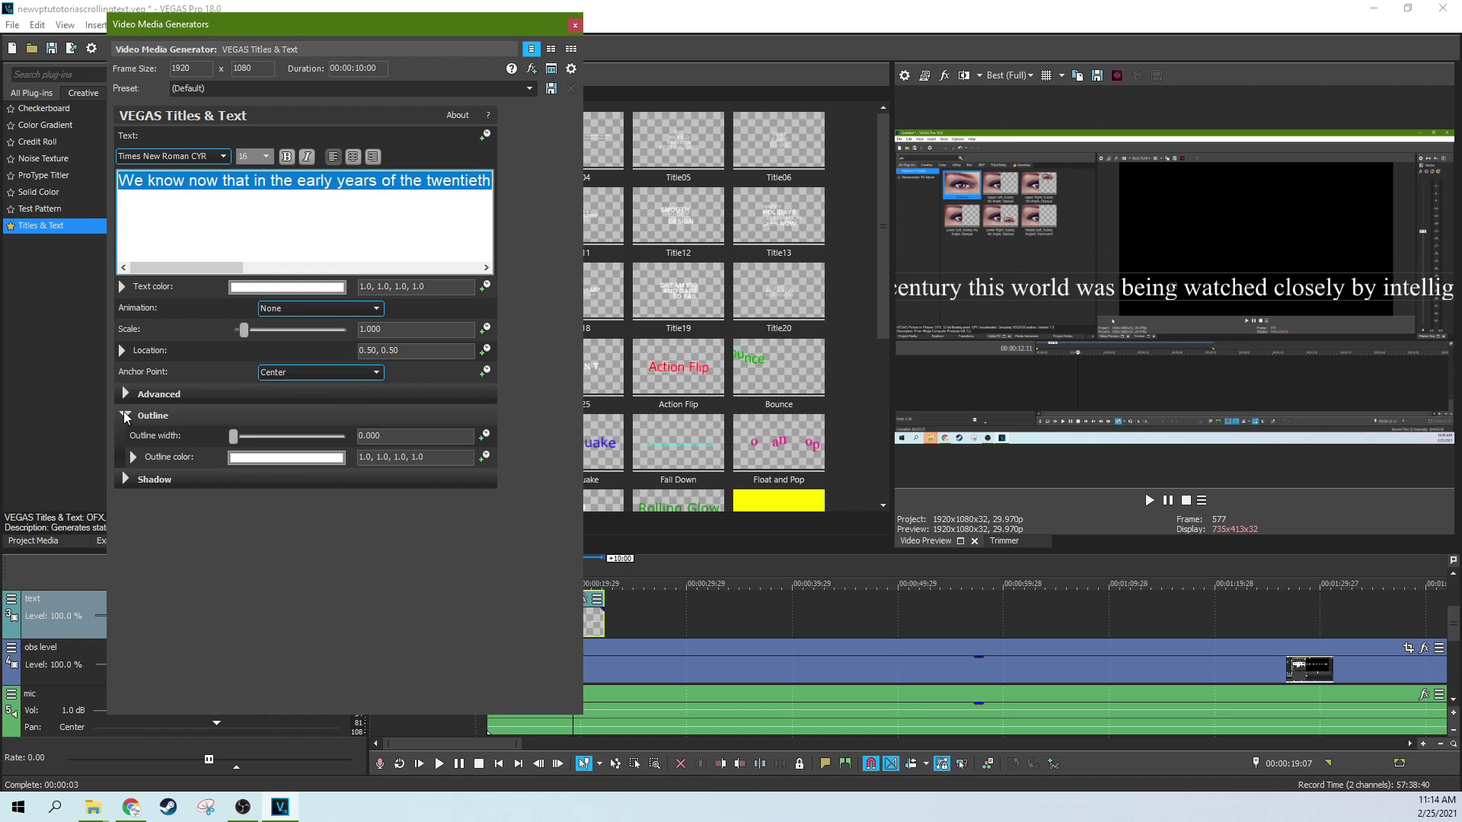
{"action": "left_click", "coordinate": [126, 414]}
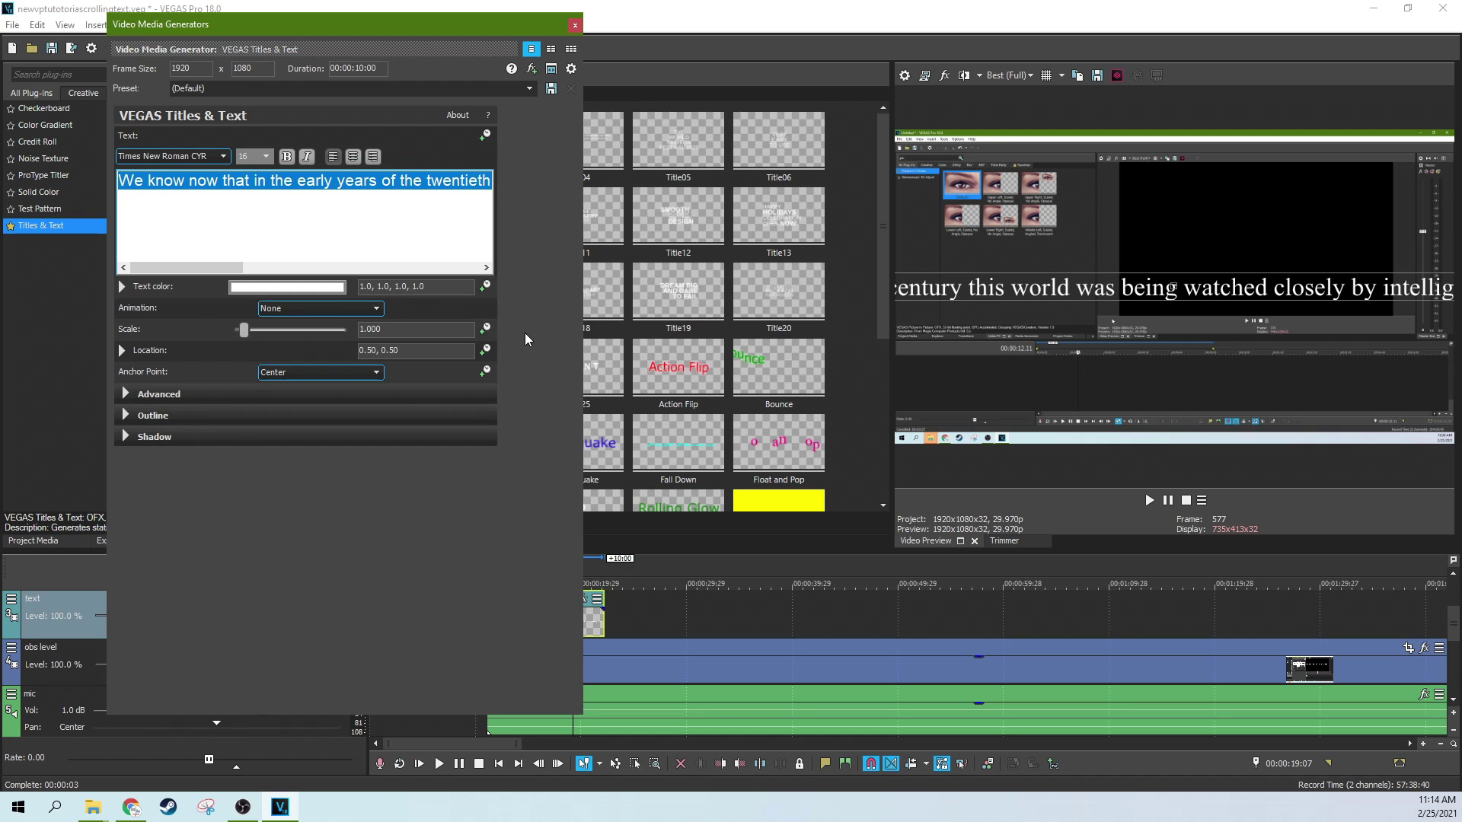
Step: Keyframe the text Location and drag it off the right edge to 2.47, 0.10
{"action": "left_click", "coordinate": [485, 352]}
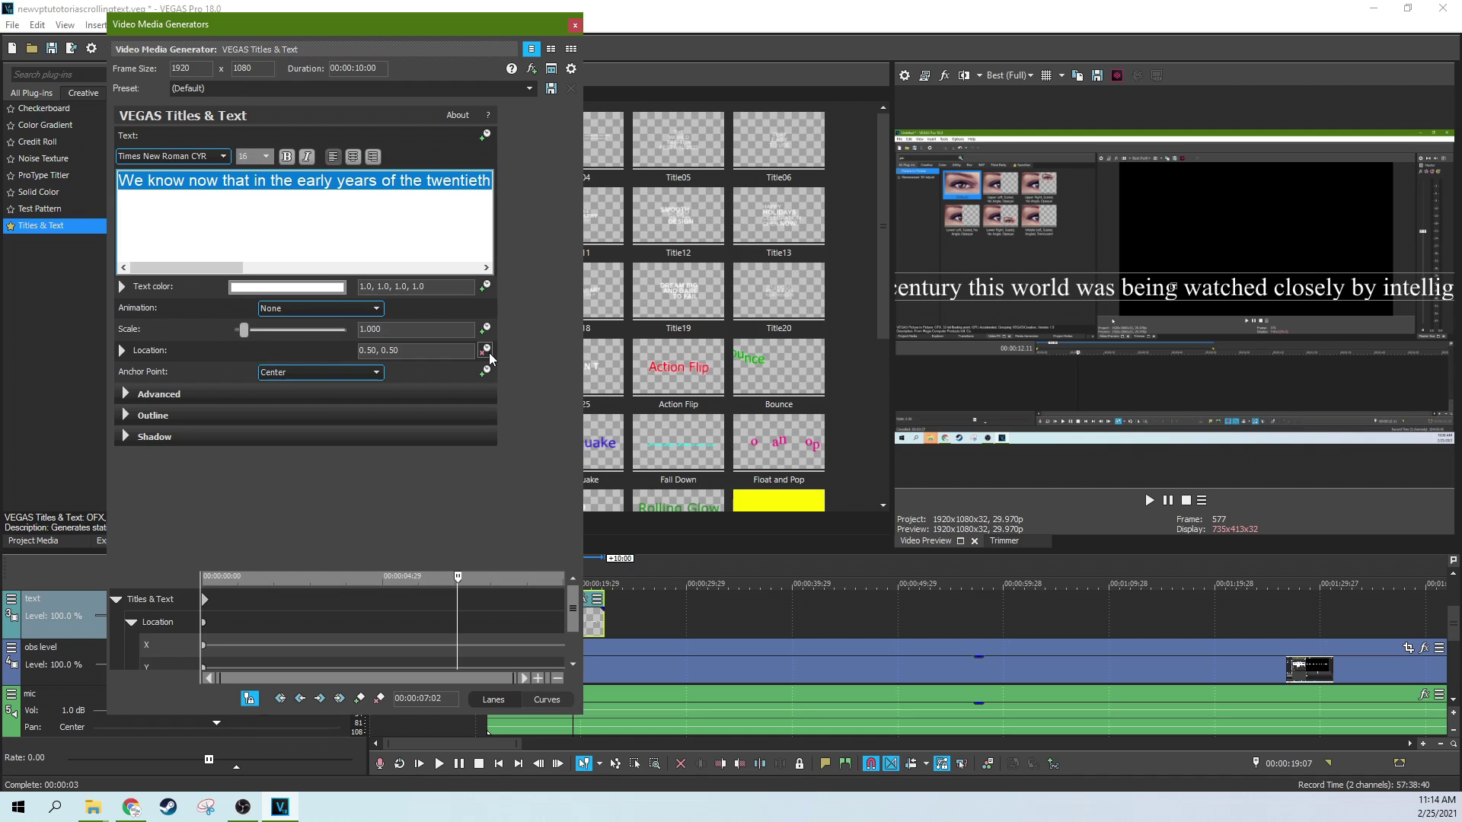
{"action": "left_click", "coordinate": [205, 601]}
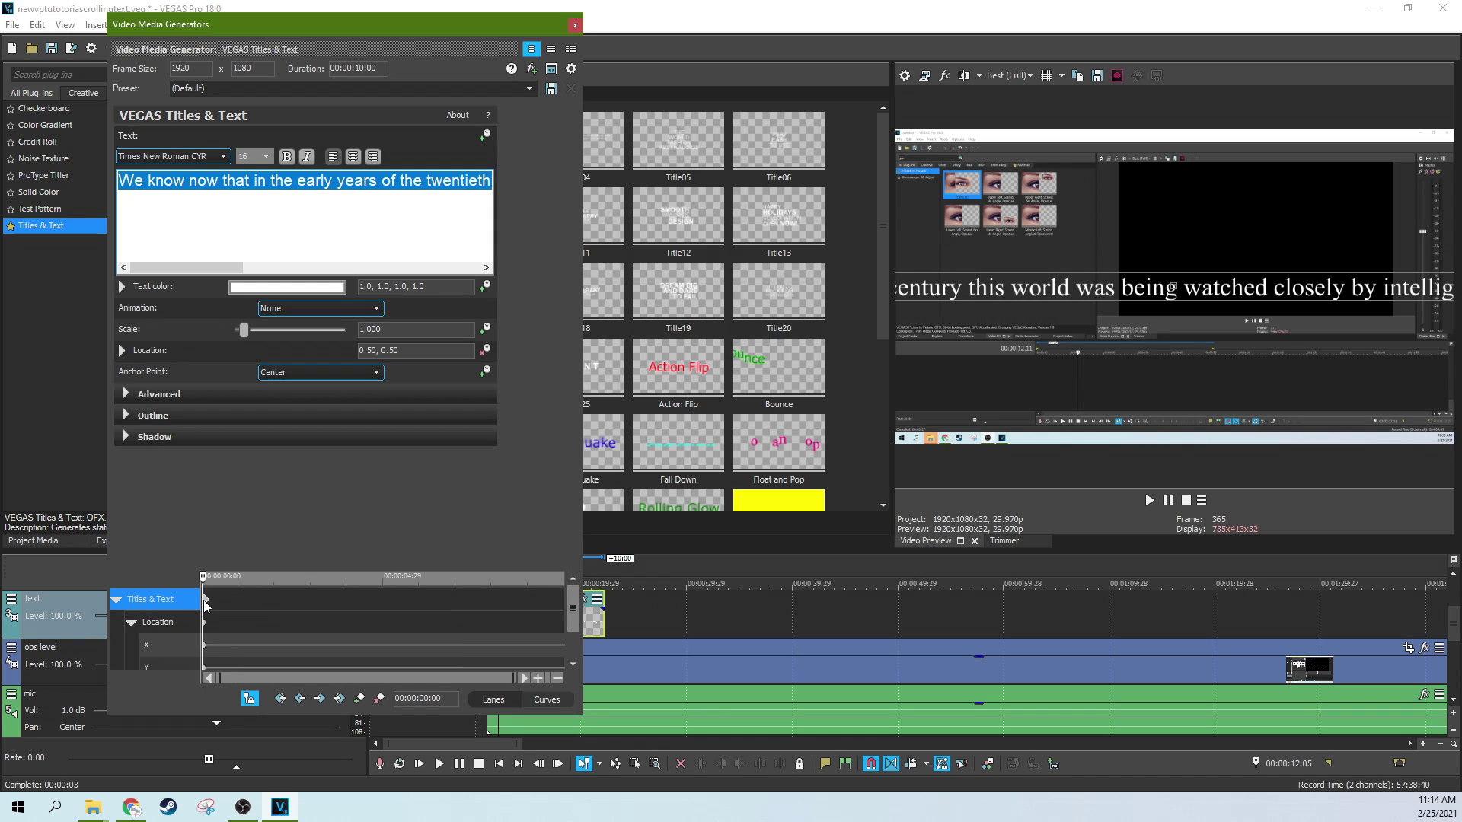
{"action": "left_click_drag", "start_coordinate": [1058, 289], "coordinate": [1454, 365]}
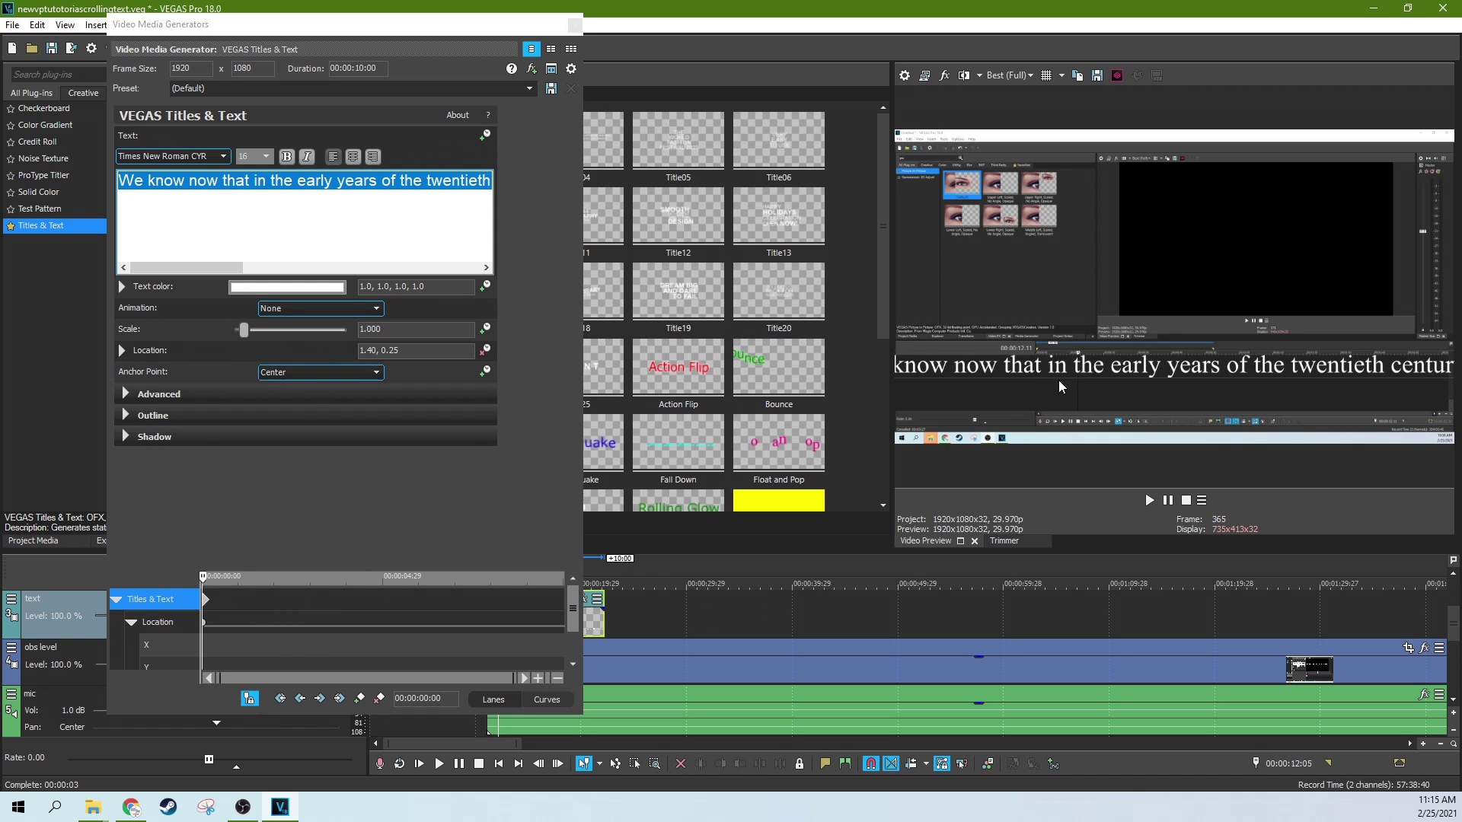
{"action": "left_click_drag", "start_coordinate": [1060, 385], "coordinate": [1458, 417]}
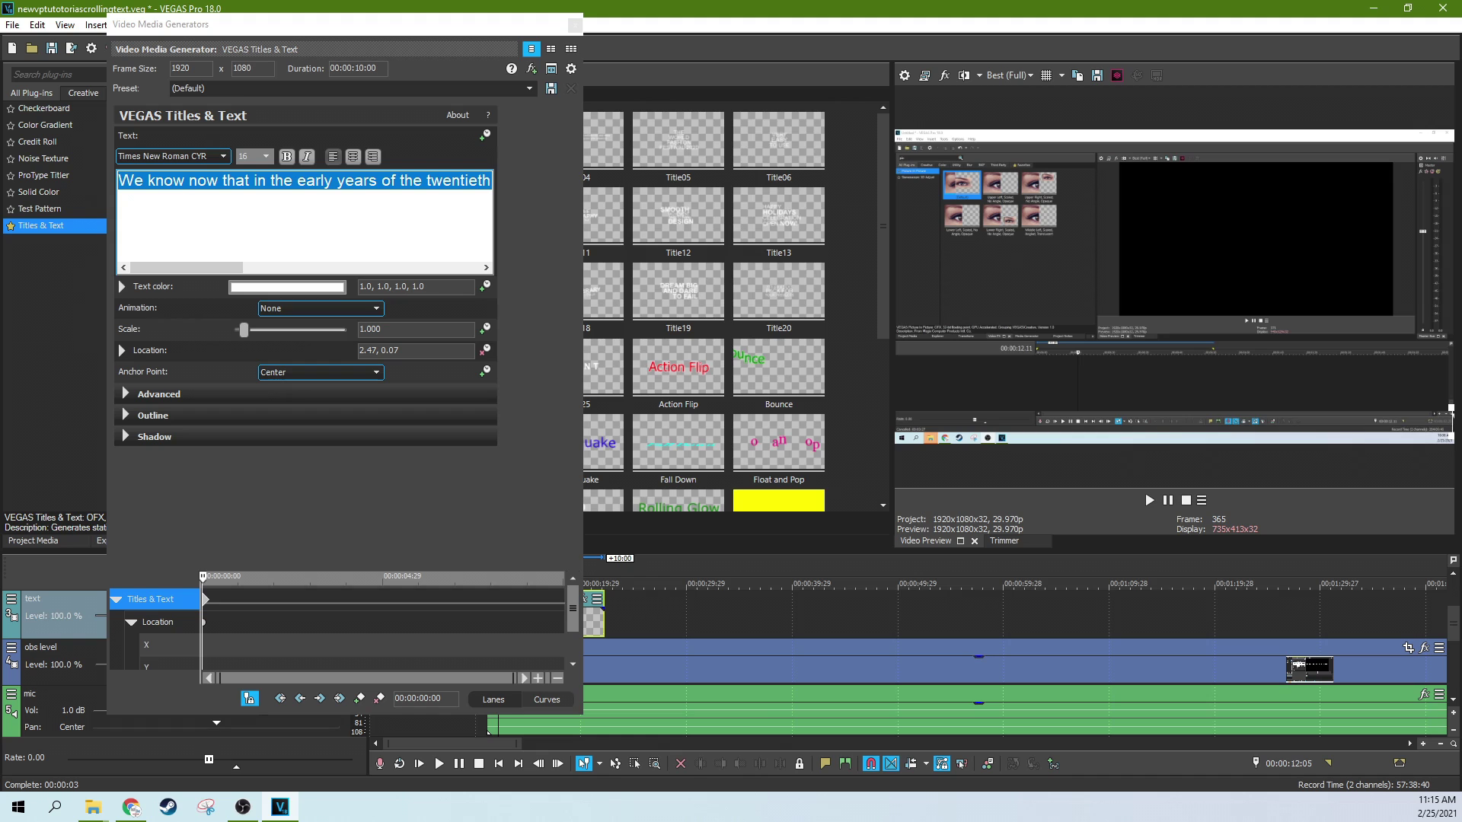
{"action": "left_click_drag", "start_coordinate": [1450, 409], "coordinate": [1451, 404]}
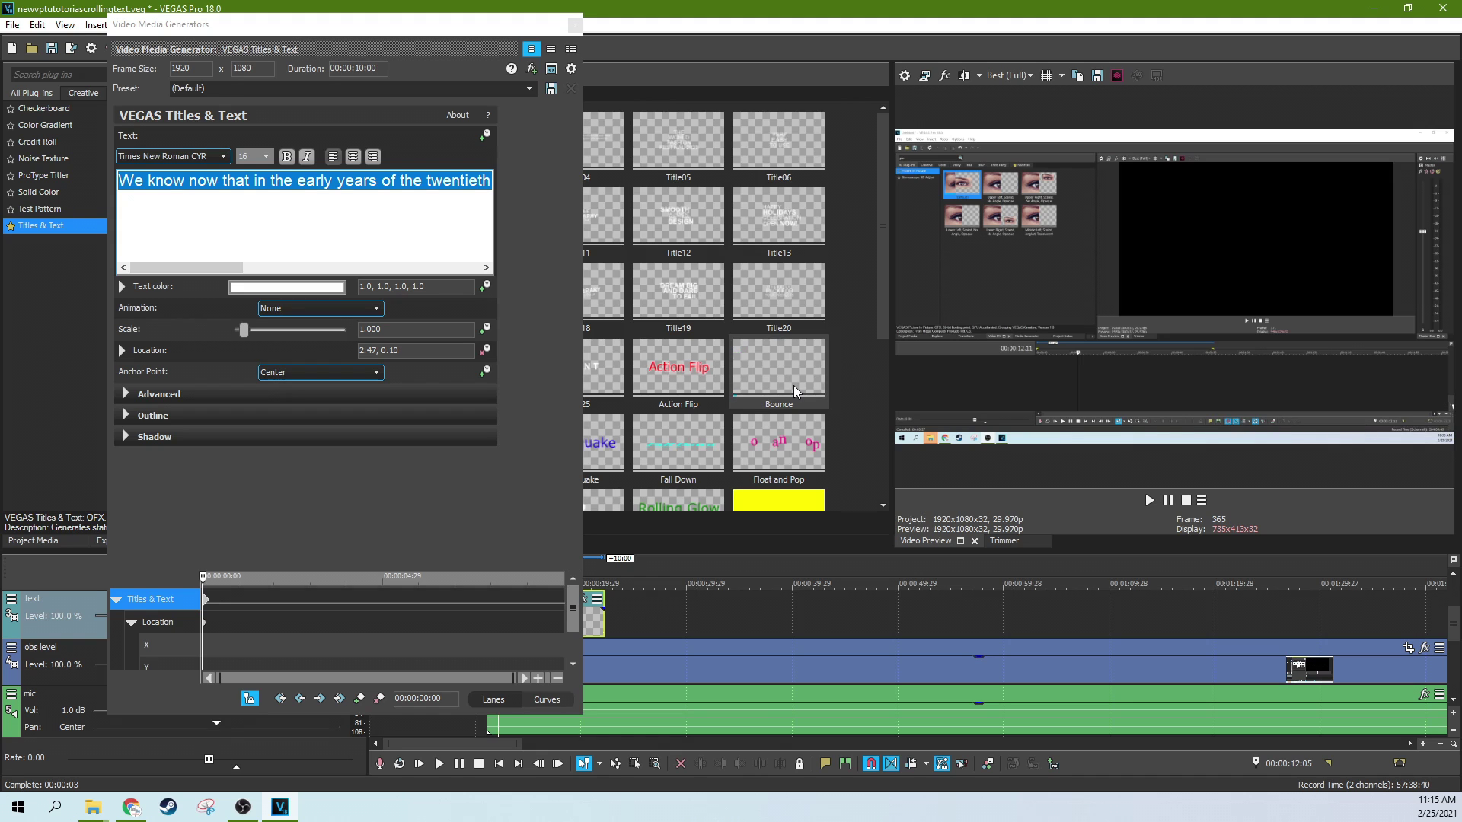
{"action": "left_click_drag", "start_coordinate": [885, 380], "coordinate": [806, 376]}
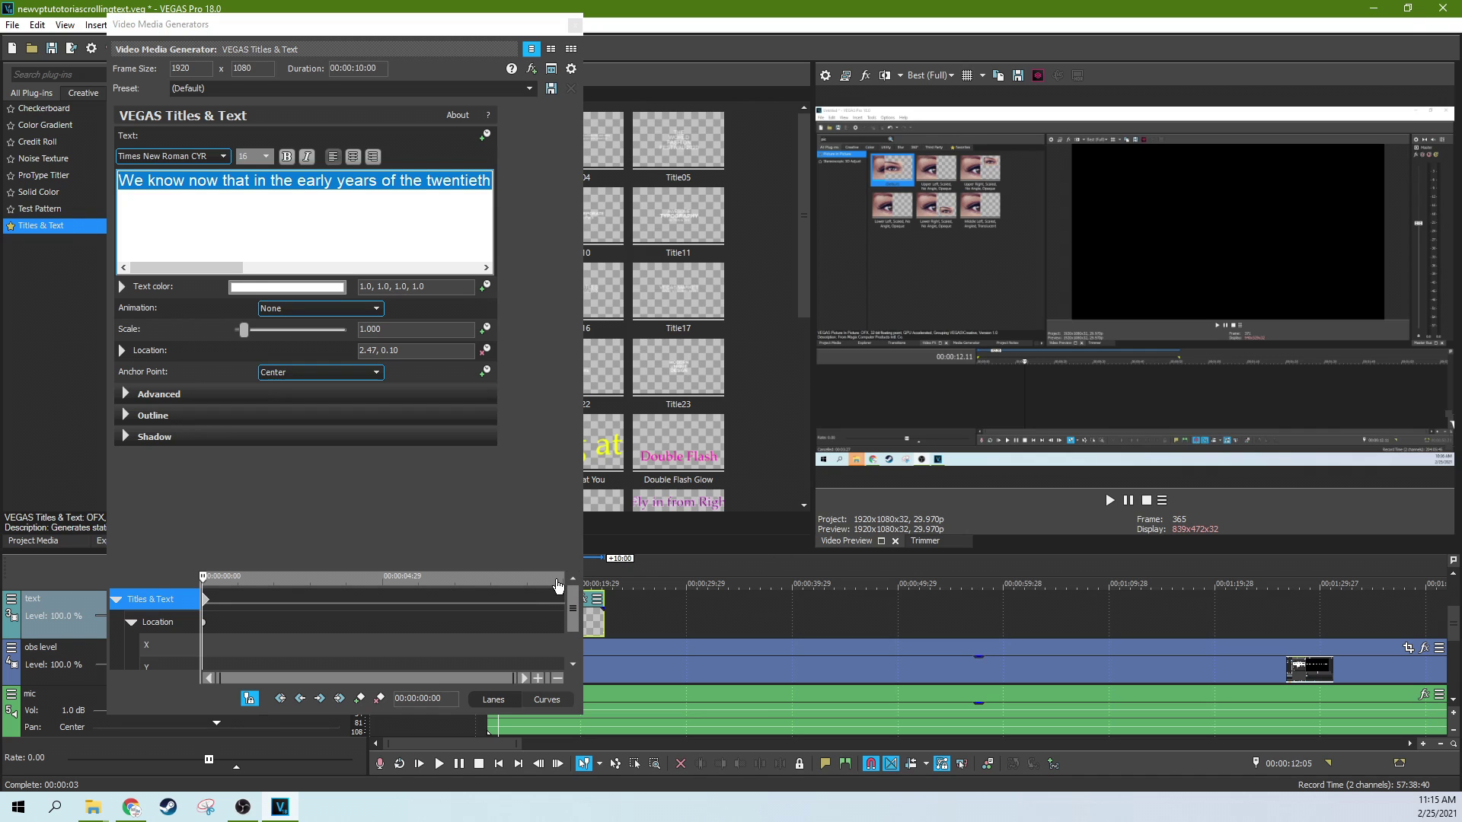
Step: Add a location keyframe at 00:00:09:25, a few frames before the title's end
{"action": "left_click", "coordinate": [555, 605]}
{"action": "left_click", "coordinate": [555, 607]}
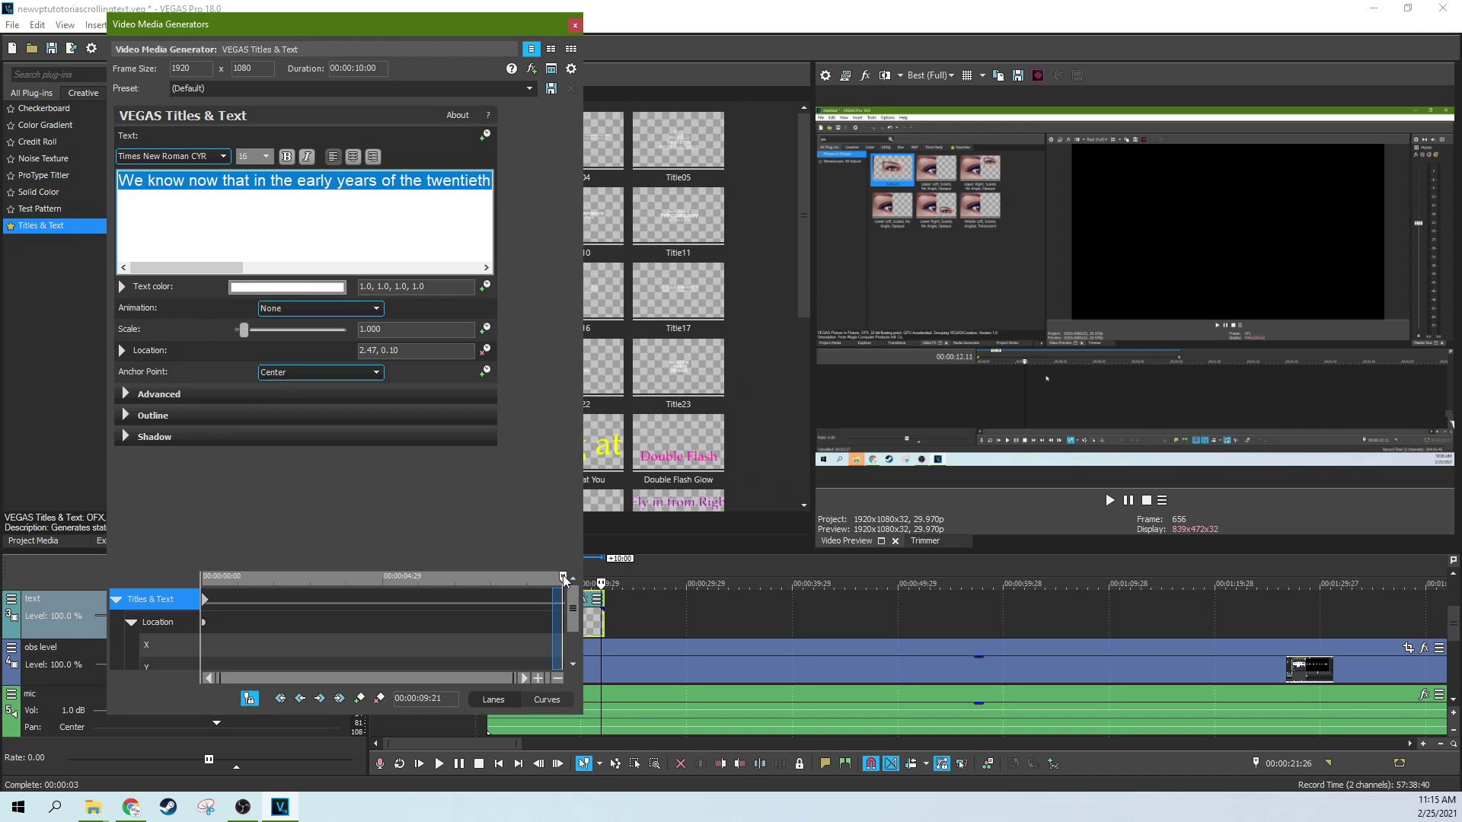
{"action": "left_click", "coordinate": [564, 581]}
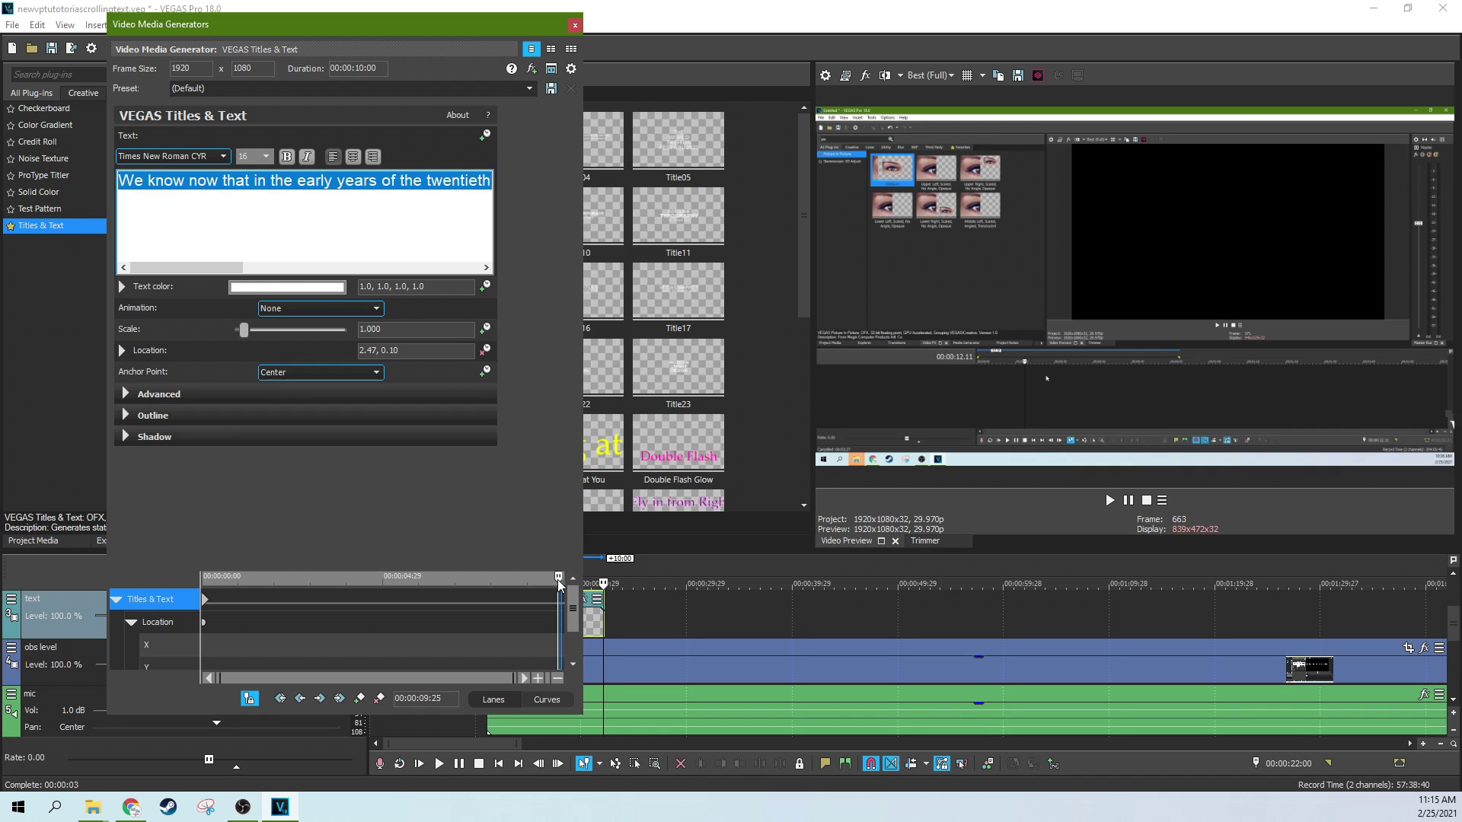
{"action": "left_click", "coordinate": [558, 579]}
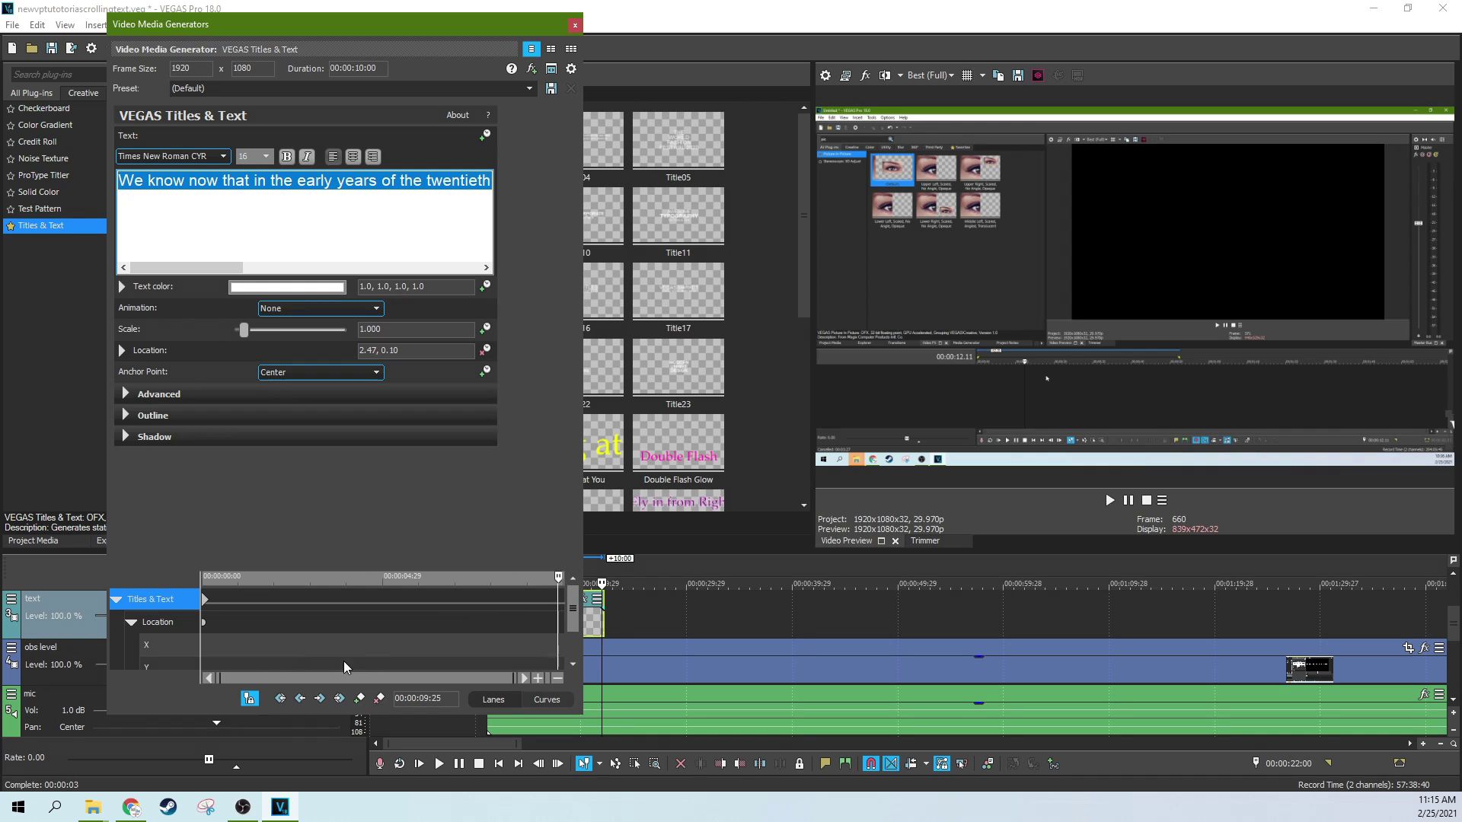
{"action": "left_click", "coordinate": [360, 698]}
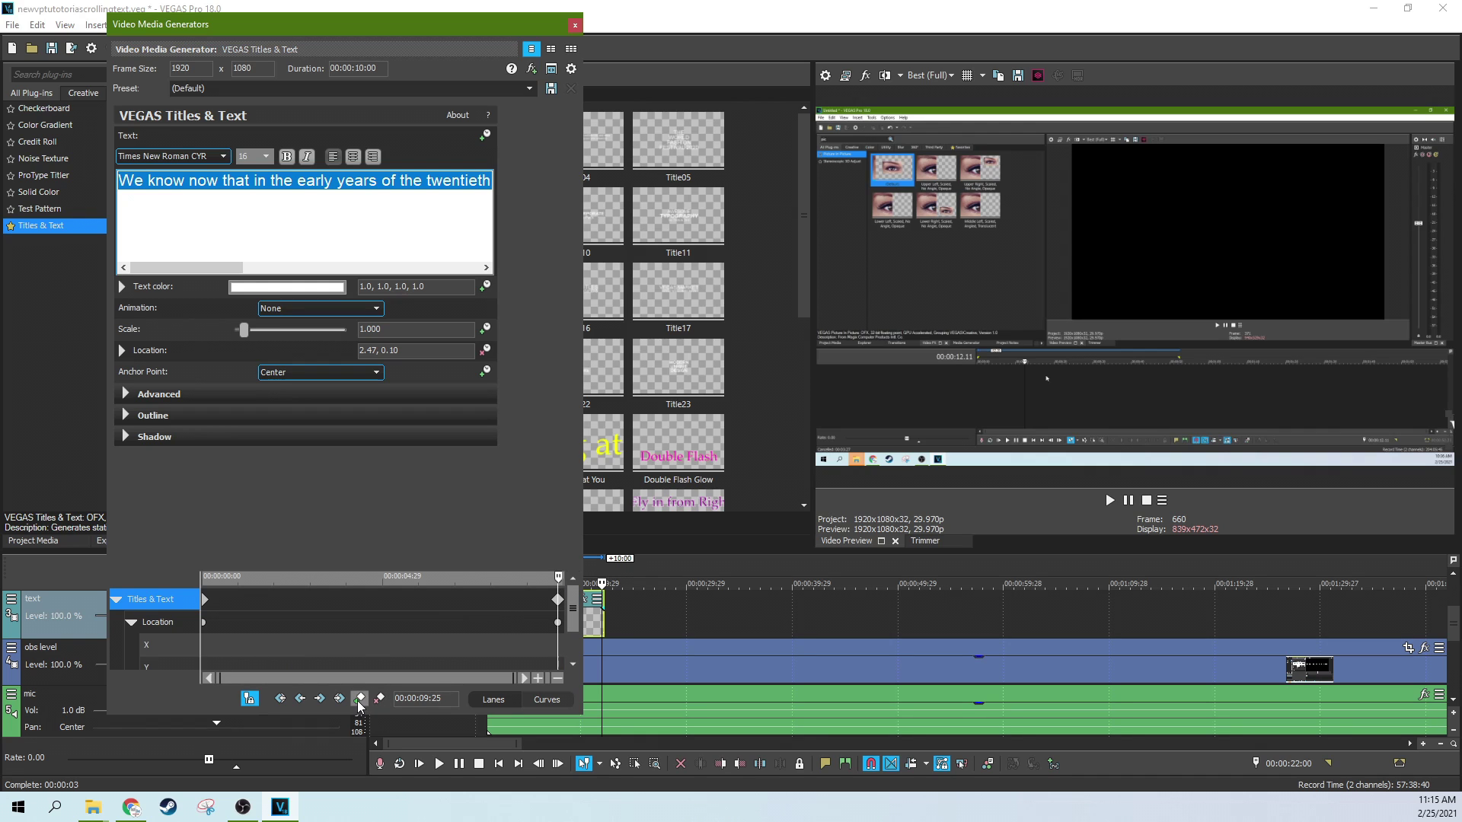
Step: Drag the text off the left edge of the frame to Location -1.48, 0.08
{"action": "left_click_drag", "start_coordinate": [1449, 426], "coordinate": [1018, 431]}
{"action": "left_click_drag", "start_coordinate": [1439, 431], "coordinate": [1020, 431]}
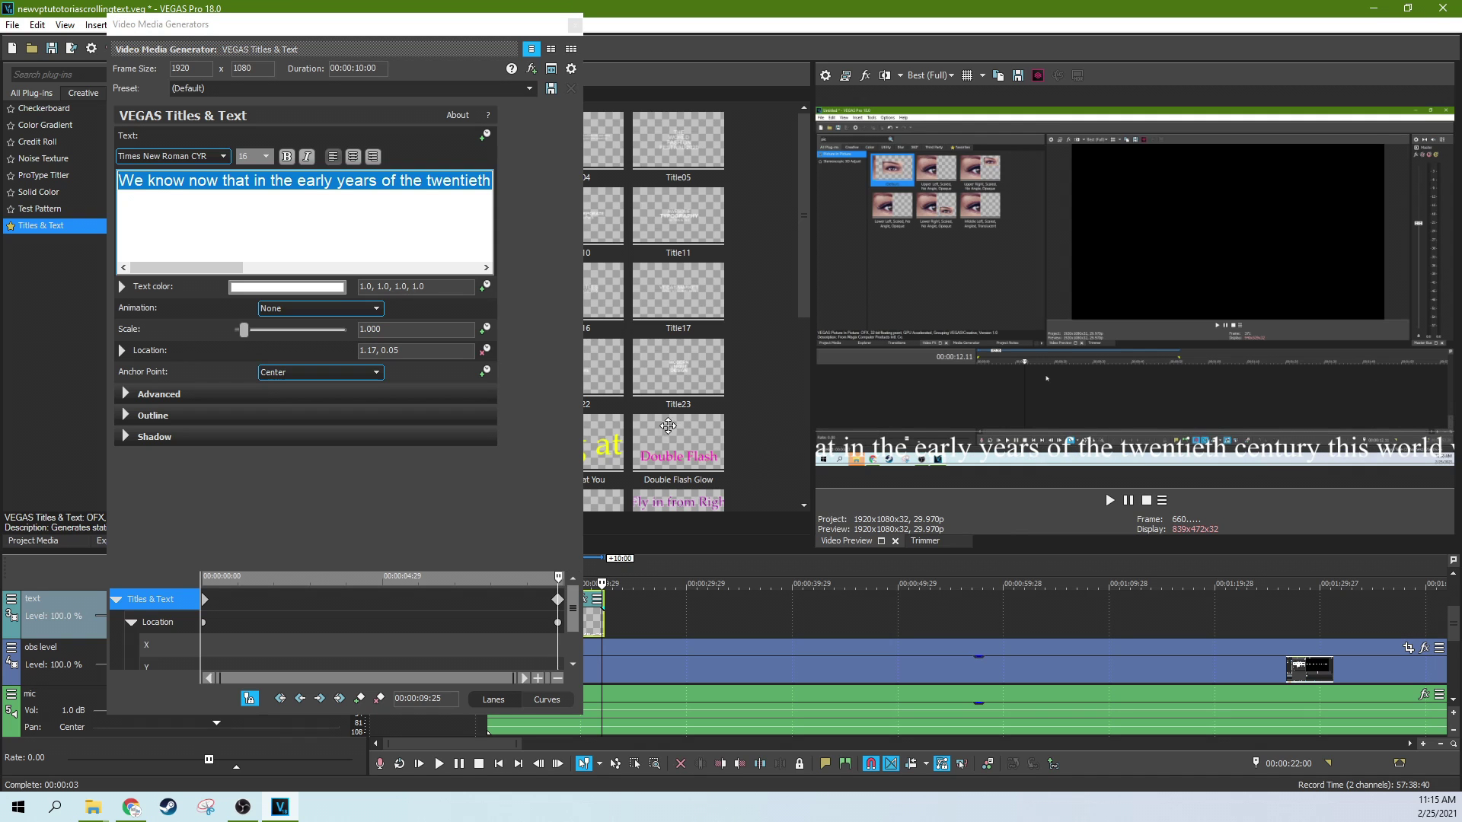
{"action": "left_click_drag", "start_coordinate": [1389, 430], "coordinate": [1035, 423]}
{"action": "left_click_drag", "start_coordinate": [1438, 420], "coordinate": [724, 439]}
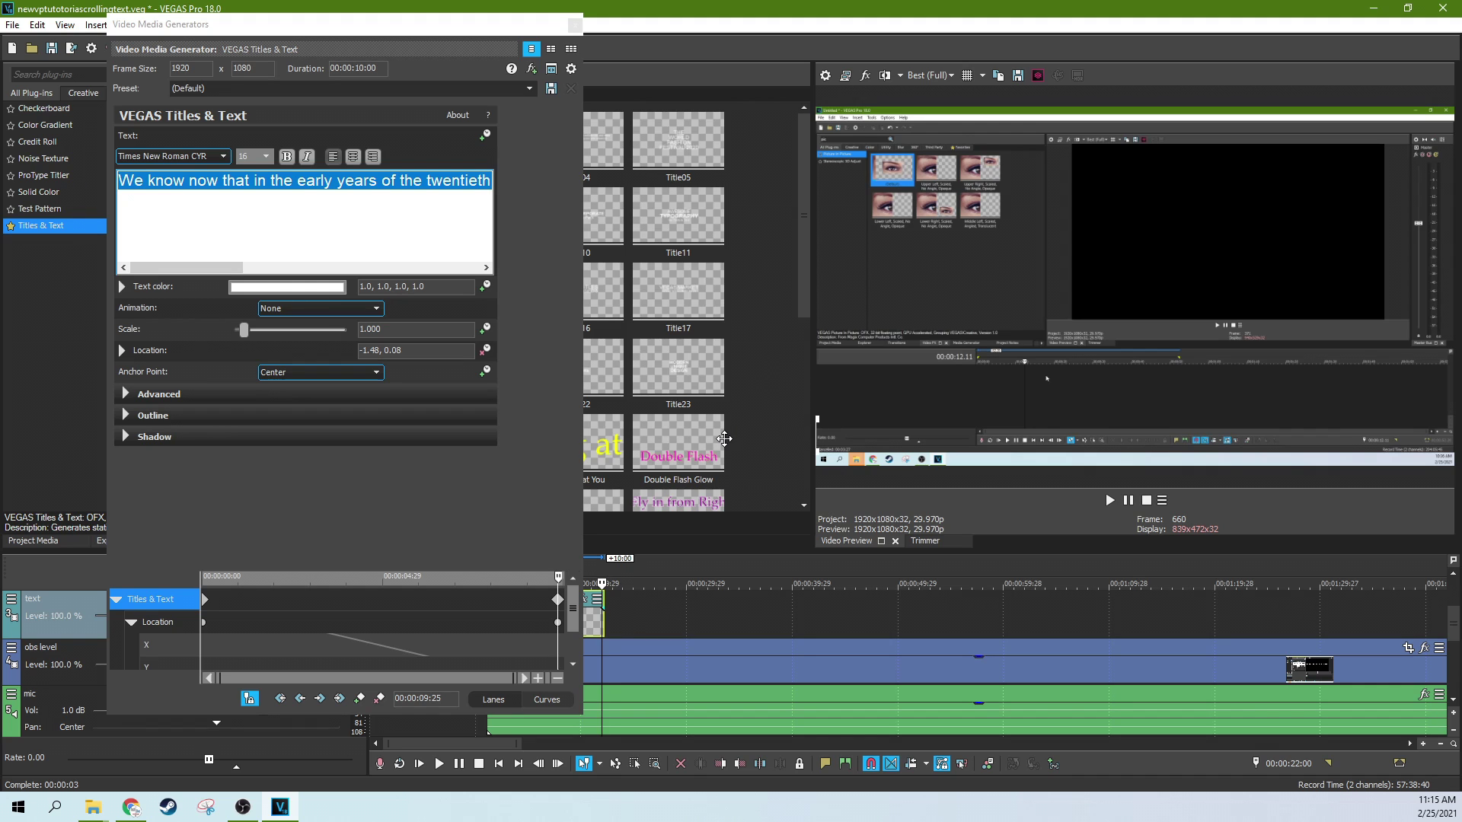
{"action": "left_click_drag", "start_coordinate": [724, 438], "coordinate": [724, 438]}
{"action": "left_click", "coordinate": [205, 600]}
Step: Check the start keyframe's Y, enter -1.48, 0.10 for the ending keyframe, and play back
{"action": "left_click", "coordinate": [204, 602]}
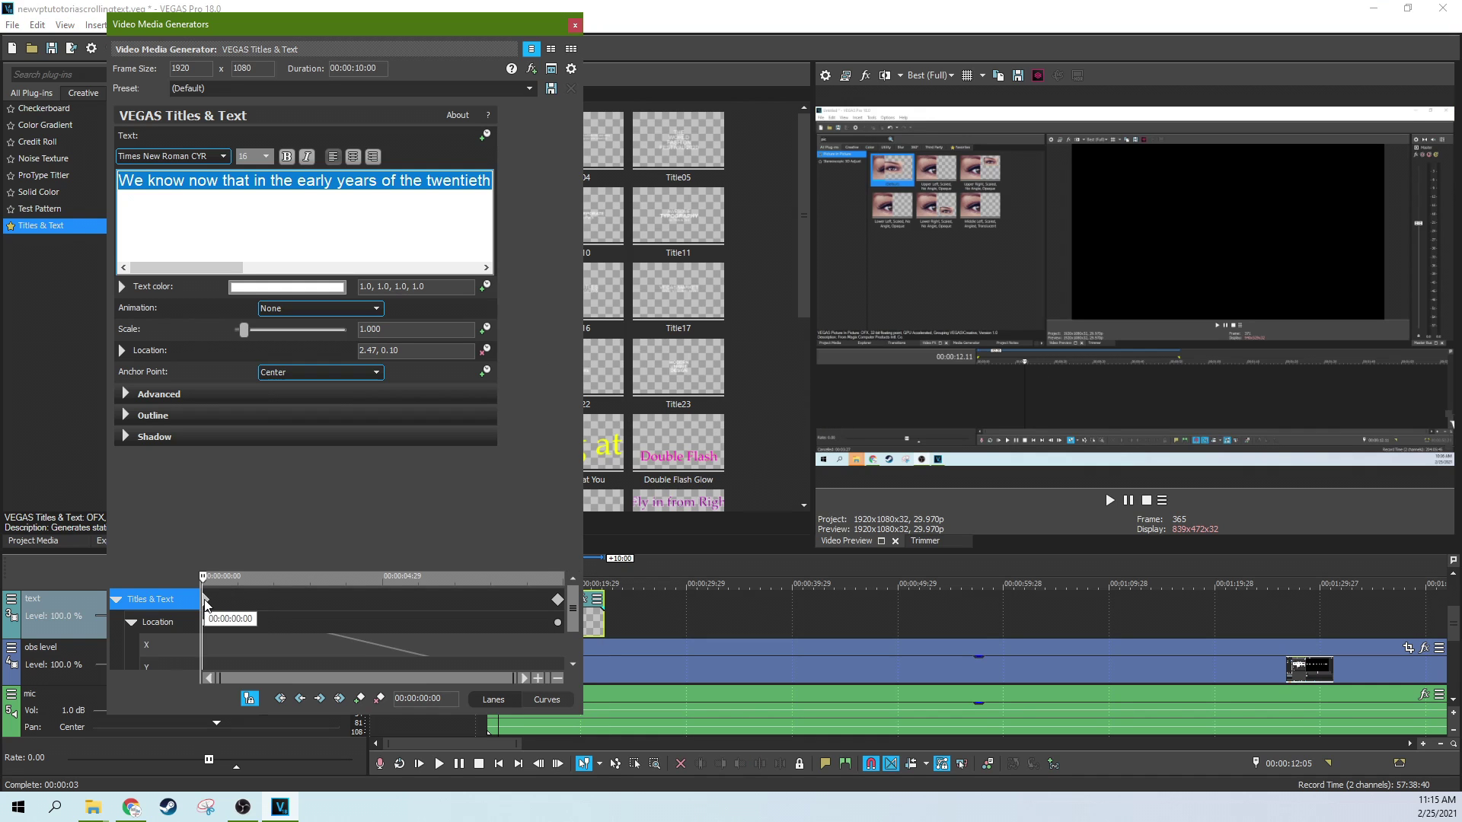
{"action": "double_click", "coordinate": [384, 350]}
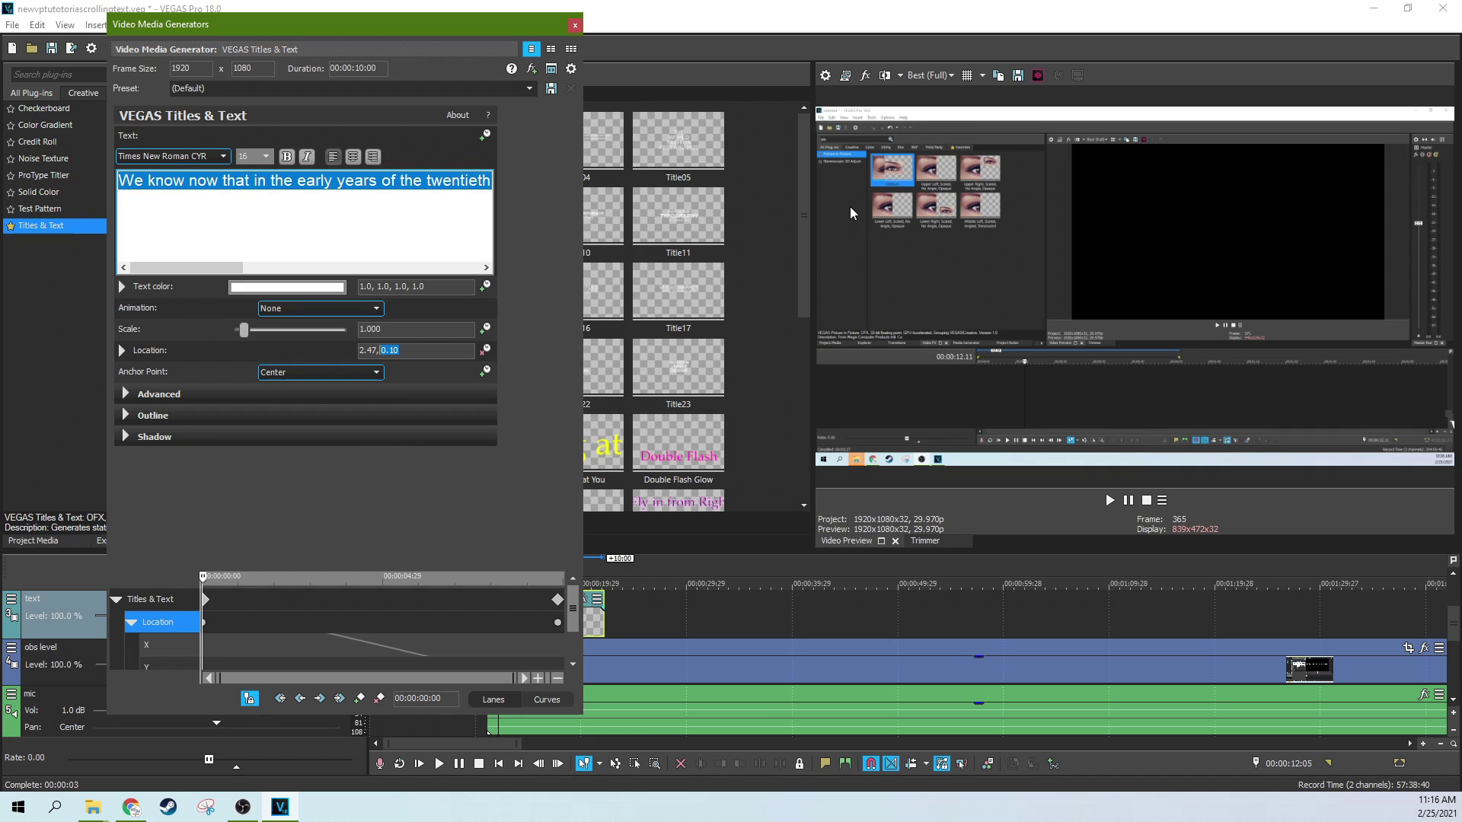
{"action": "left_click", "coordinate": [558, 600]}
{"action": "left_click", "coordinate": [408, 348]}
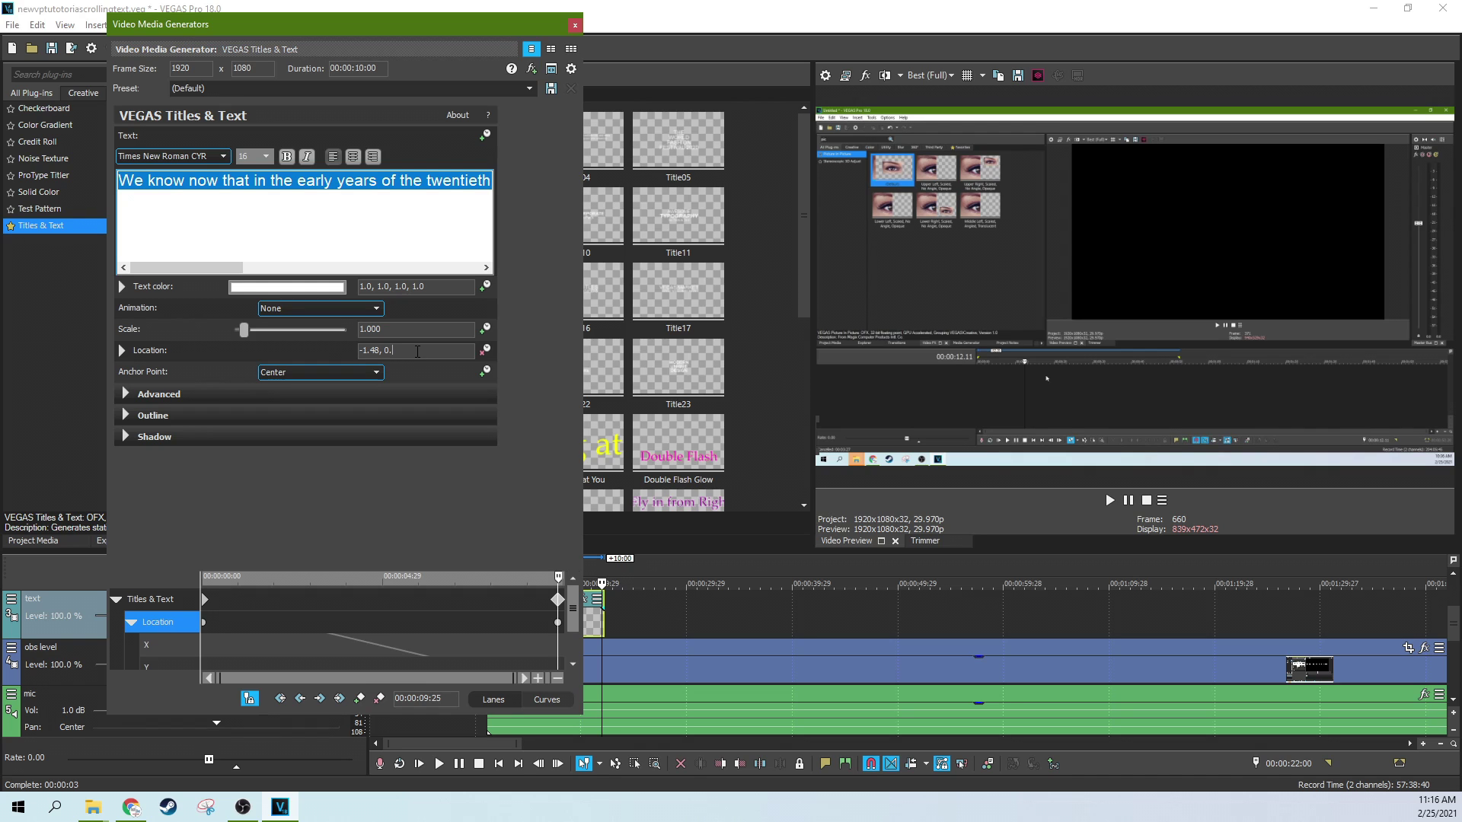
{"action": "key", "text": "Return"}
{"action": "left_click", "coordinate": [594, 624]}
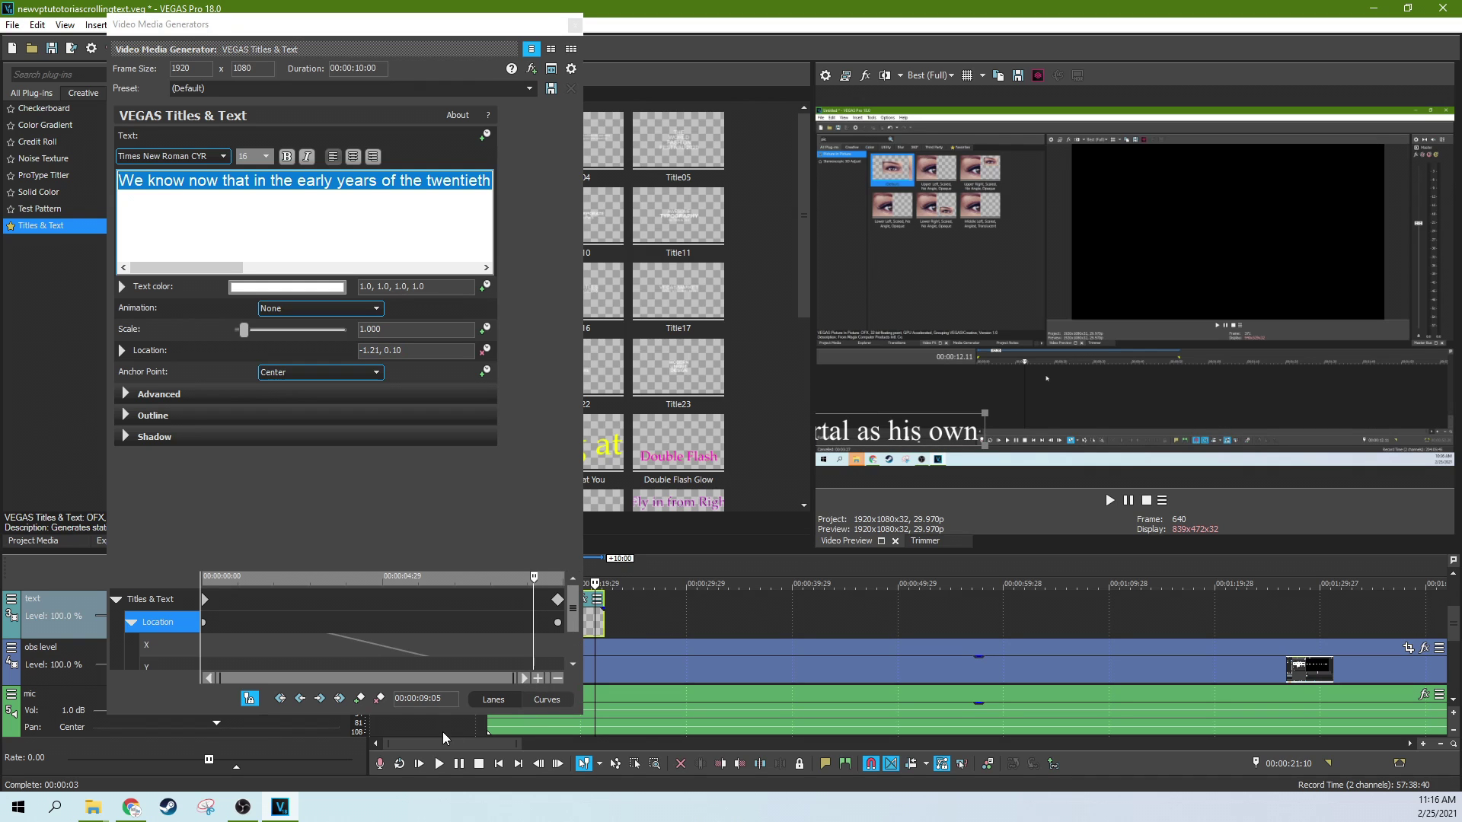
{"action": "left_click", "coordinate": [420, 765]}
Step: Replay the preview and close the title generator window
{"action": "left_click", "coordinate": [421, 765]}
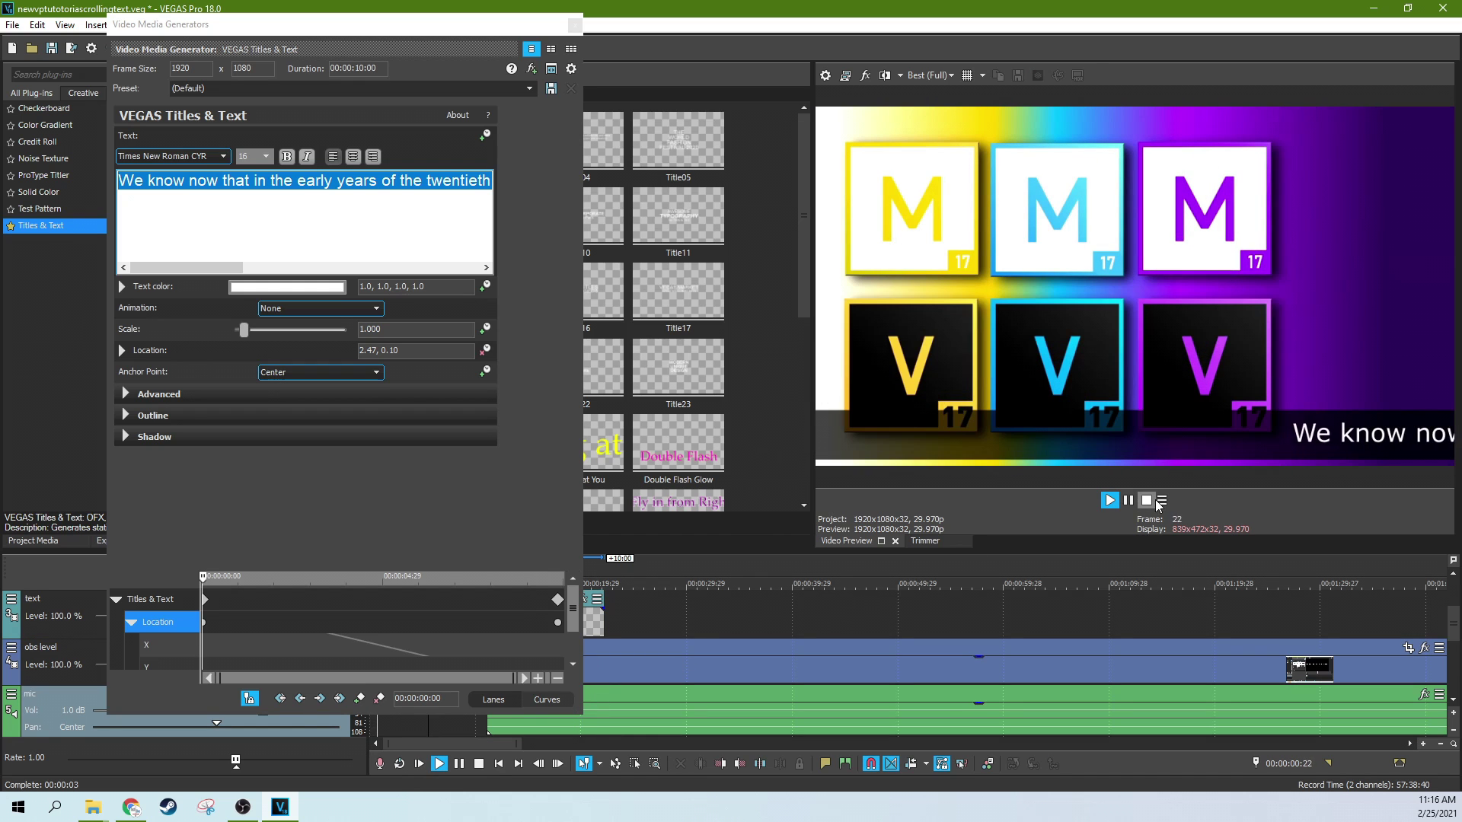
{"action": "mouse_move", "coordinate": [343, 24]}
{"action": "left_mouse_down"}
{"action": "mouse_move", "coordinate": [1322, 152]}
{"action": "mouse_move", "coordinate": [343, 24]}
{"action": "left_mouse_up"}
{"action": "left_click", "coordinate": [575, 25]}
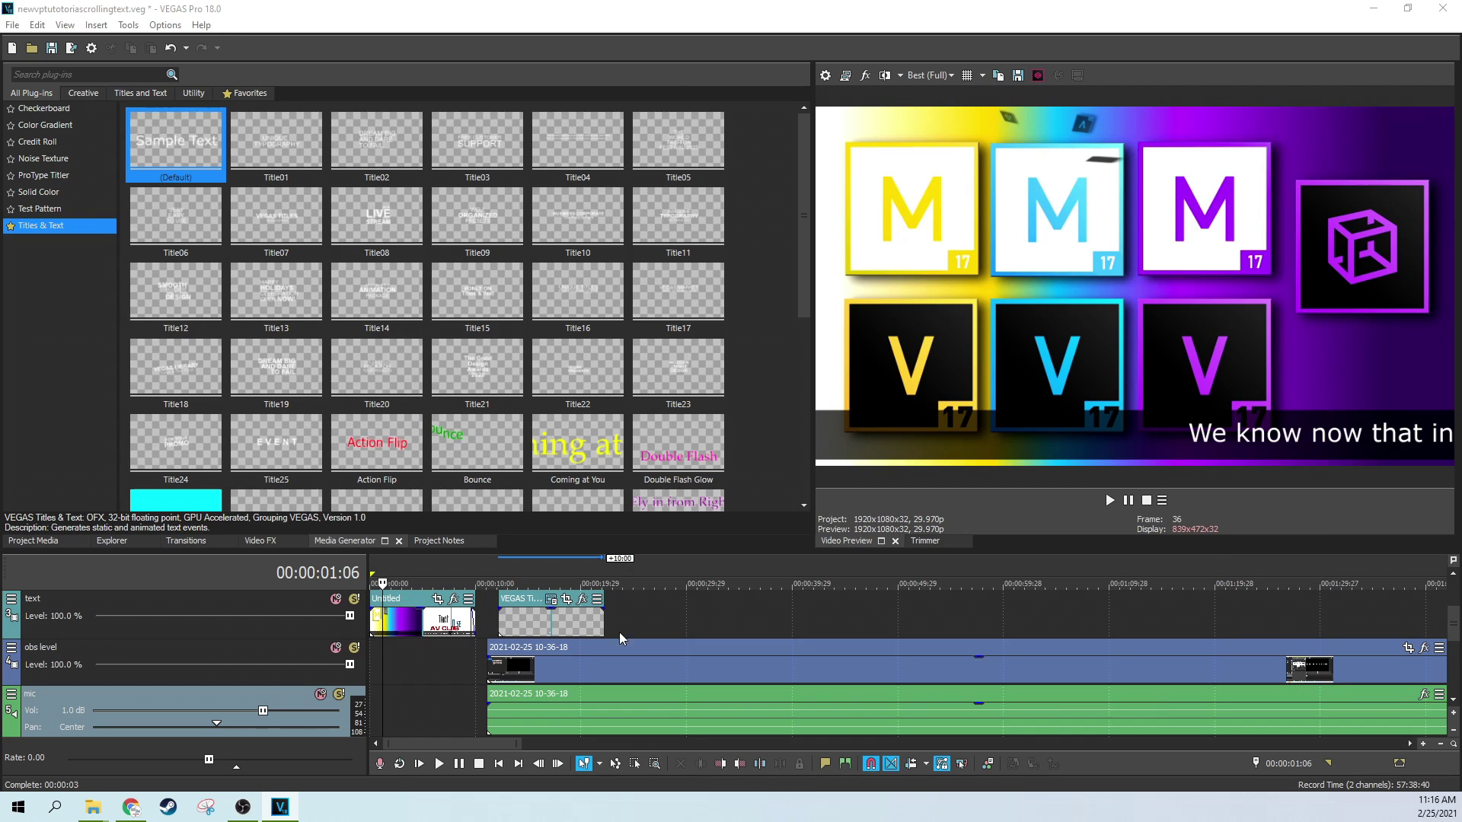
Step: Play the scrolling title and set a loop region from 00:00:12:05 to 00:00:22:05
{"action": "left_click", "coordinate": [485, 673]}
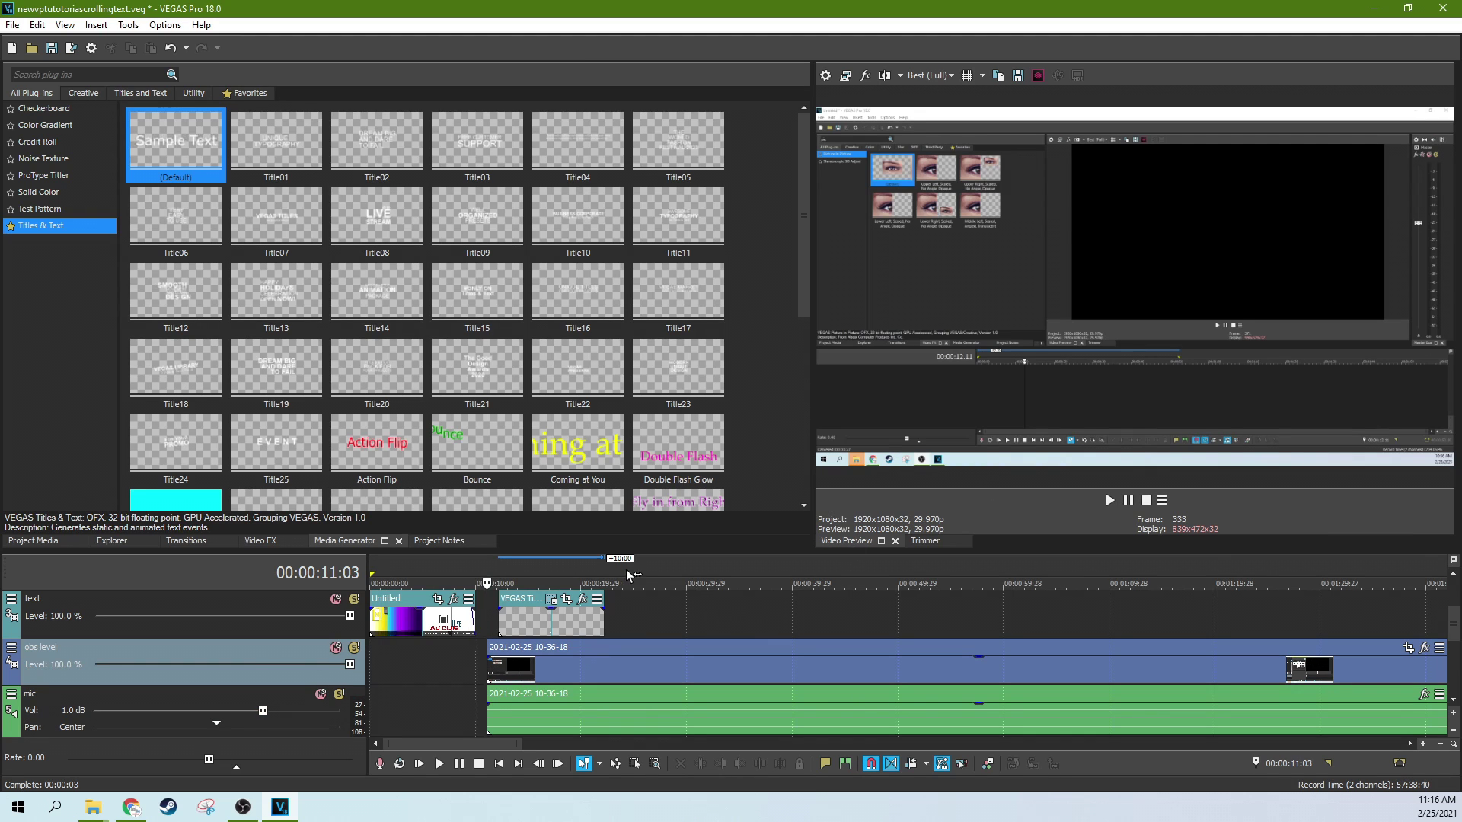
{"action": "left_click", "coordinate": [499, 616]}
{"action": "left_click", "coordinate": [1110, 499]}
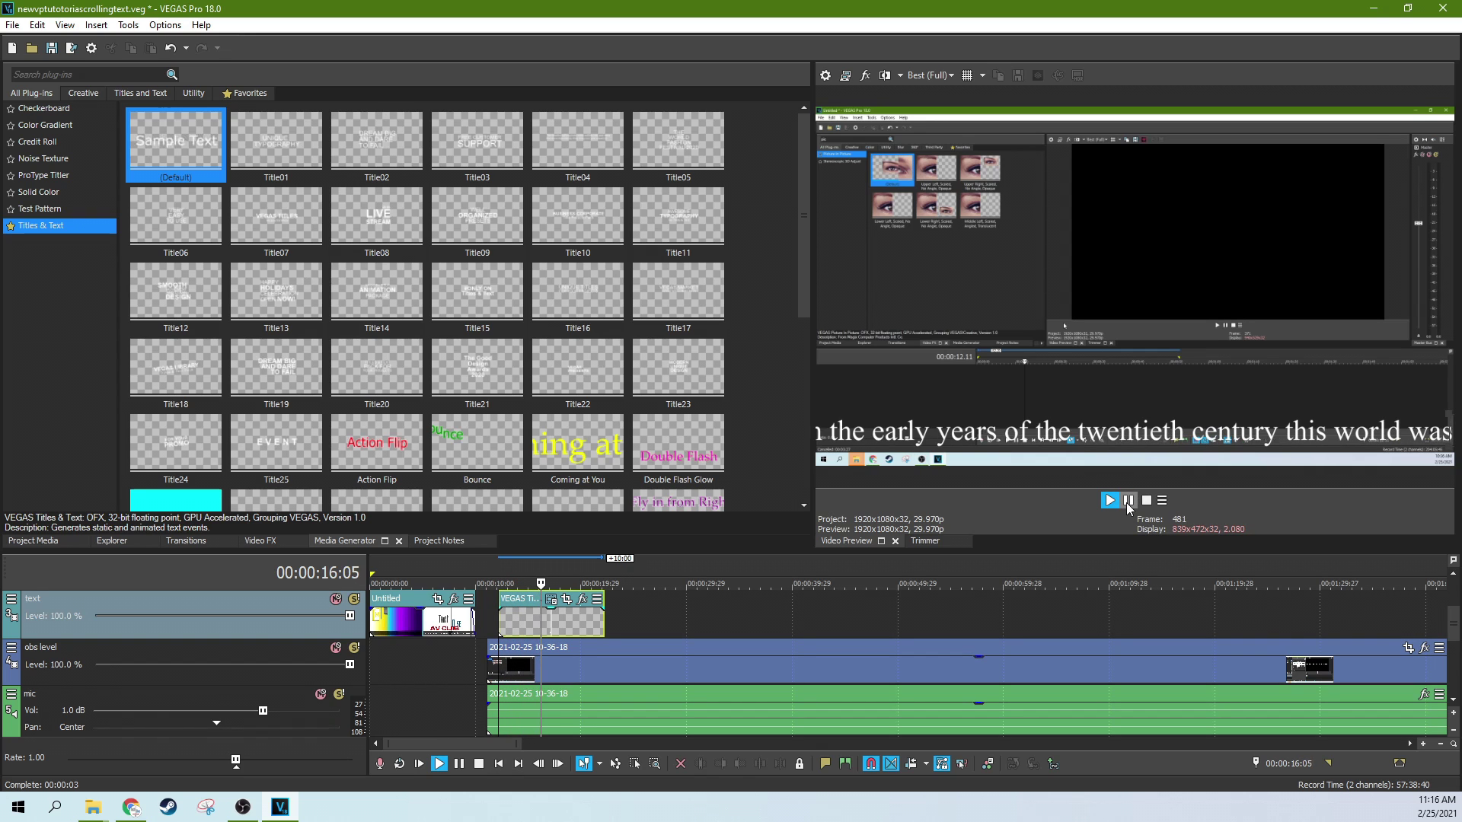
{"action": "left_click", "coordinate": [1127, 501]}
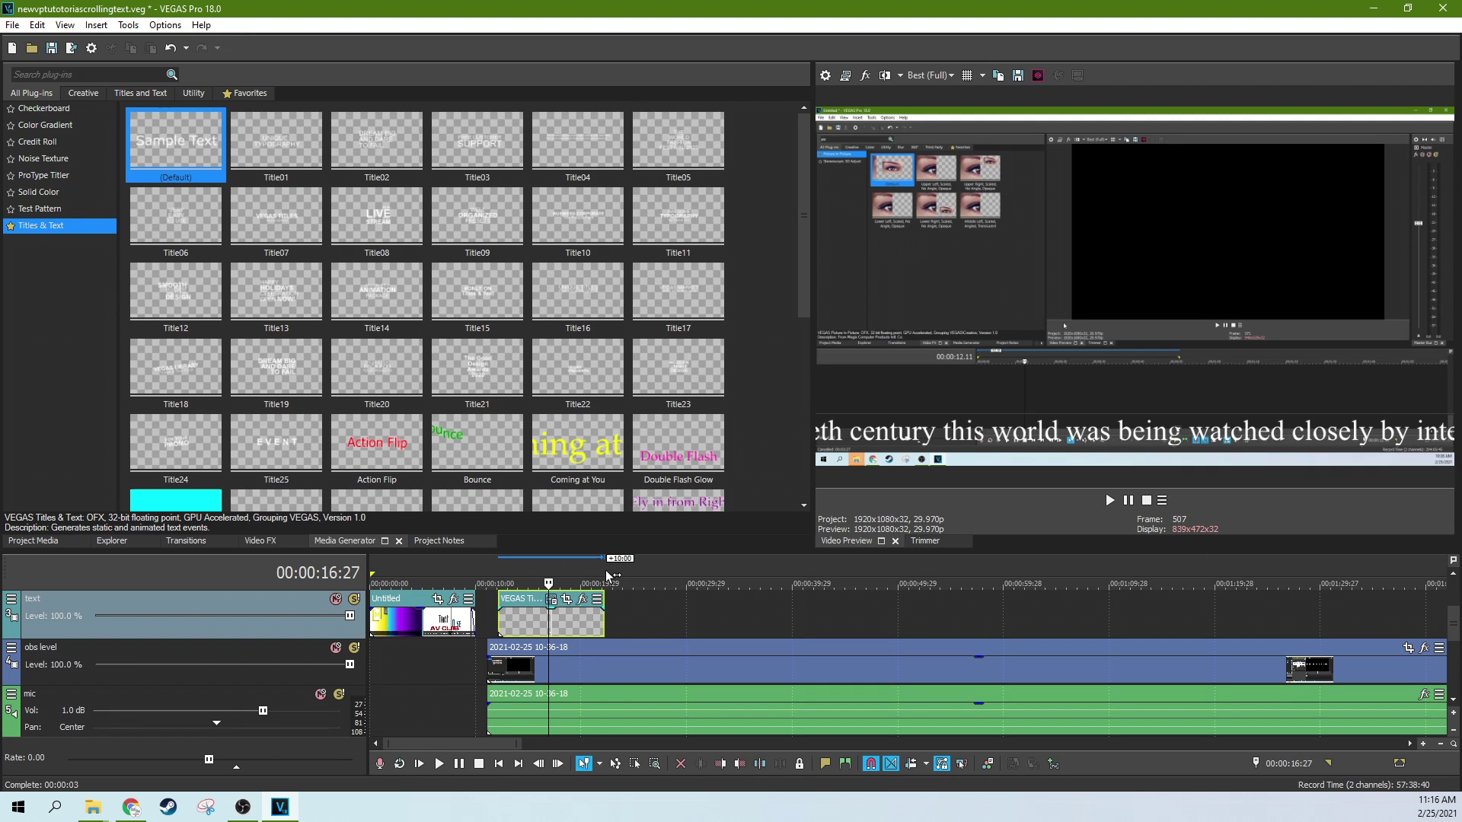
{"action": "left_click_drag", "start_coordinate": [605, 569], "coordinate": [498, 570]}
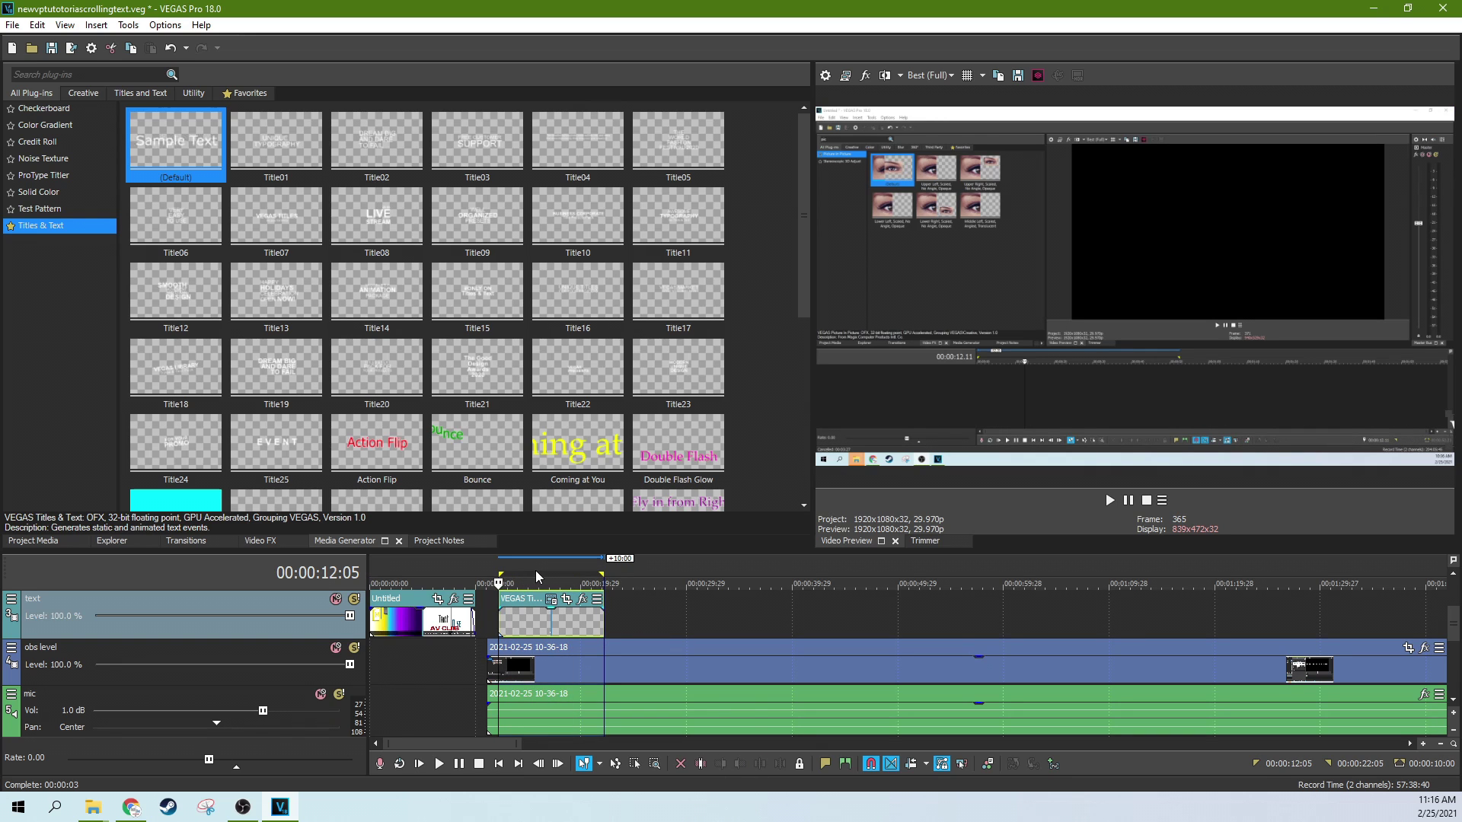
Step: Play the loop, then drag the VEGAS Titles event until it snaps to the obs clip's start
{"action": "right_click", "coordinate": [536, 574]}
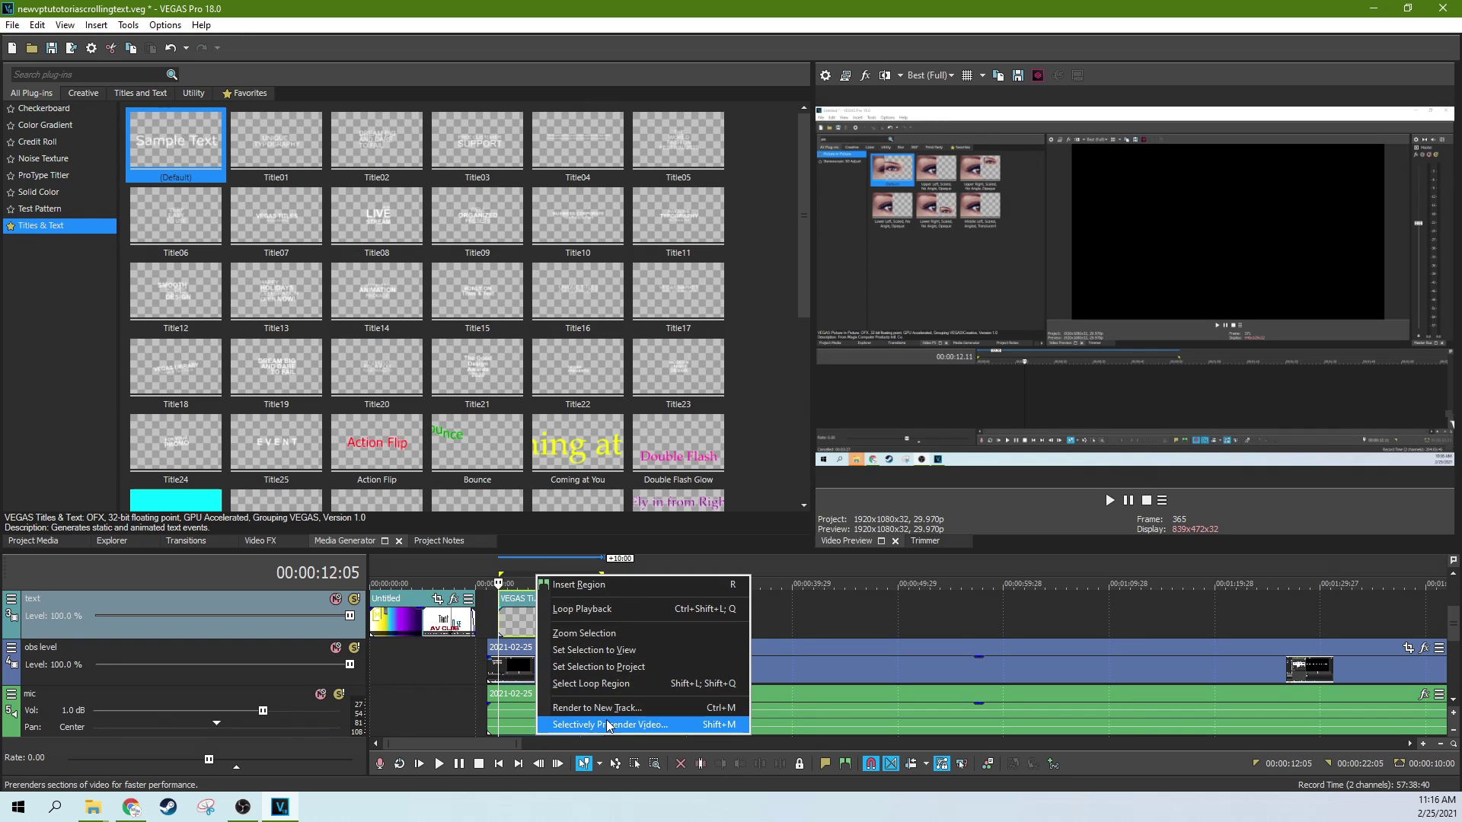
{"action": "left_click", "coordinate": [793, 609]}
{"action": "left_click", "coordinate": [545, 627]}
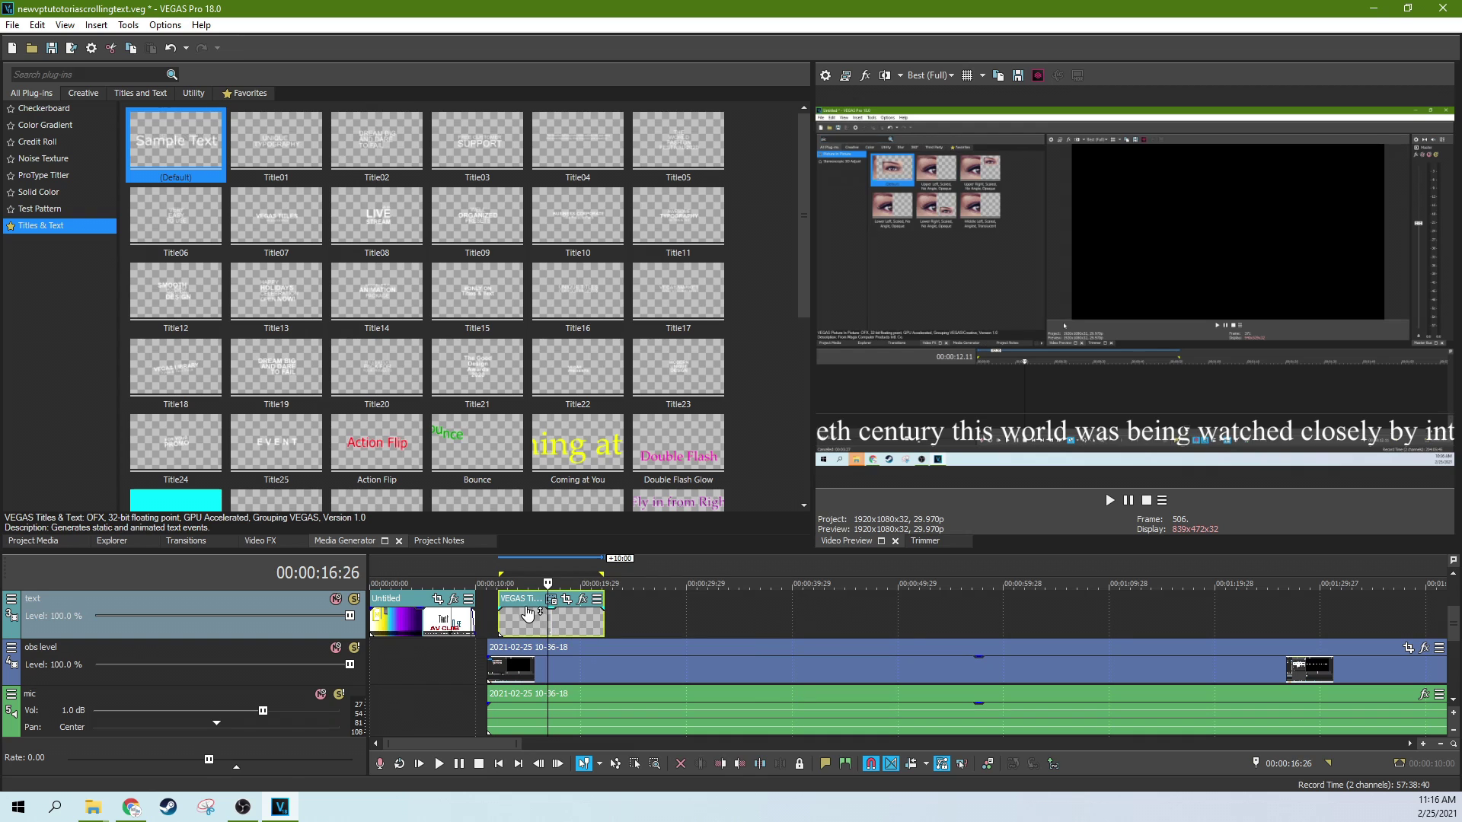
{"action": "key", "text": "space"}
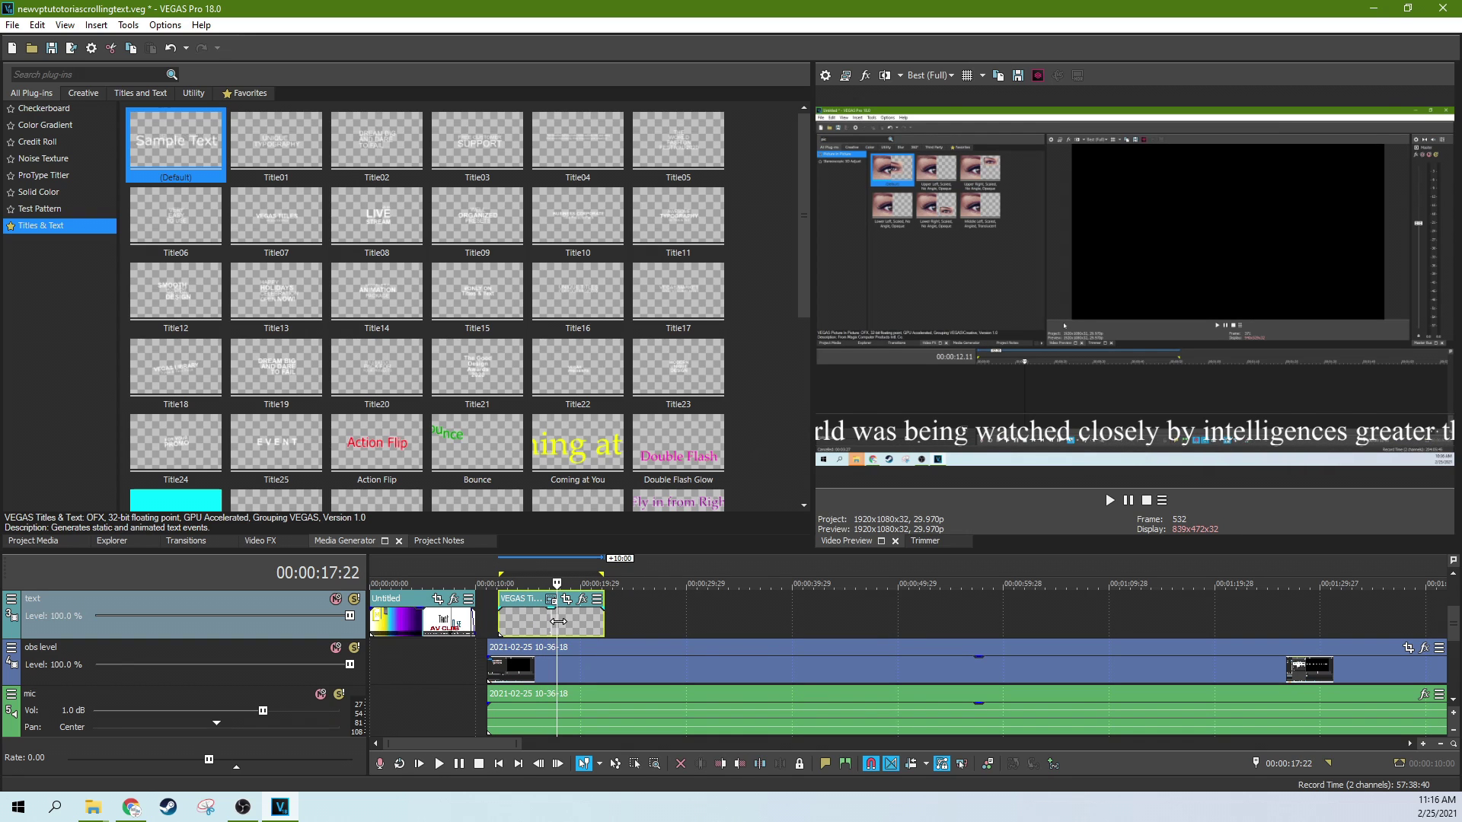
{"action": "left_click_drag", "start_coordinate": [541, 618], "coordinate": [551, 618]}
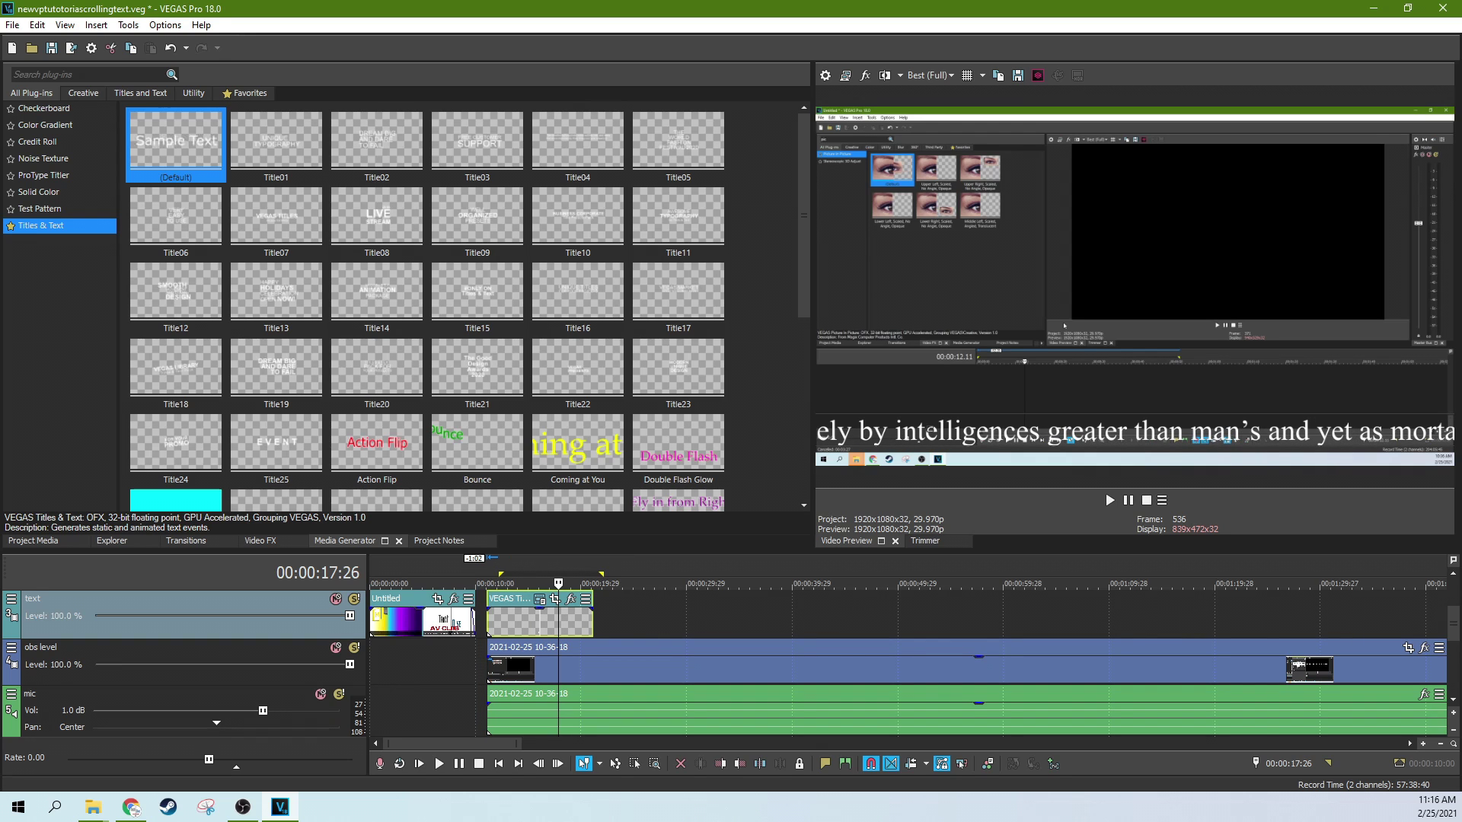
{"action": "left_click_drag", "start_coordinate": [1461, 282], "coordinate": [477, 114]}
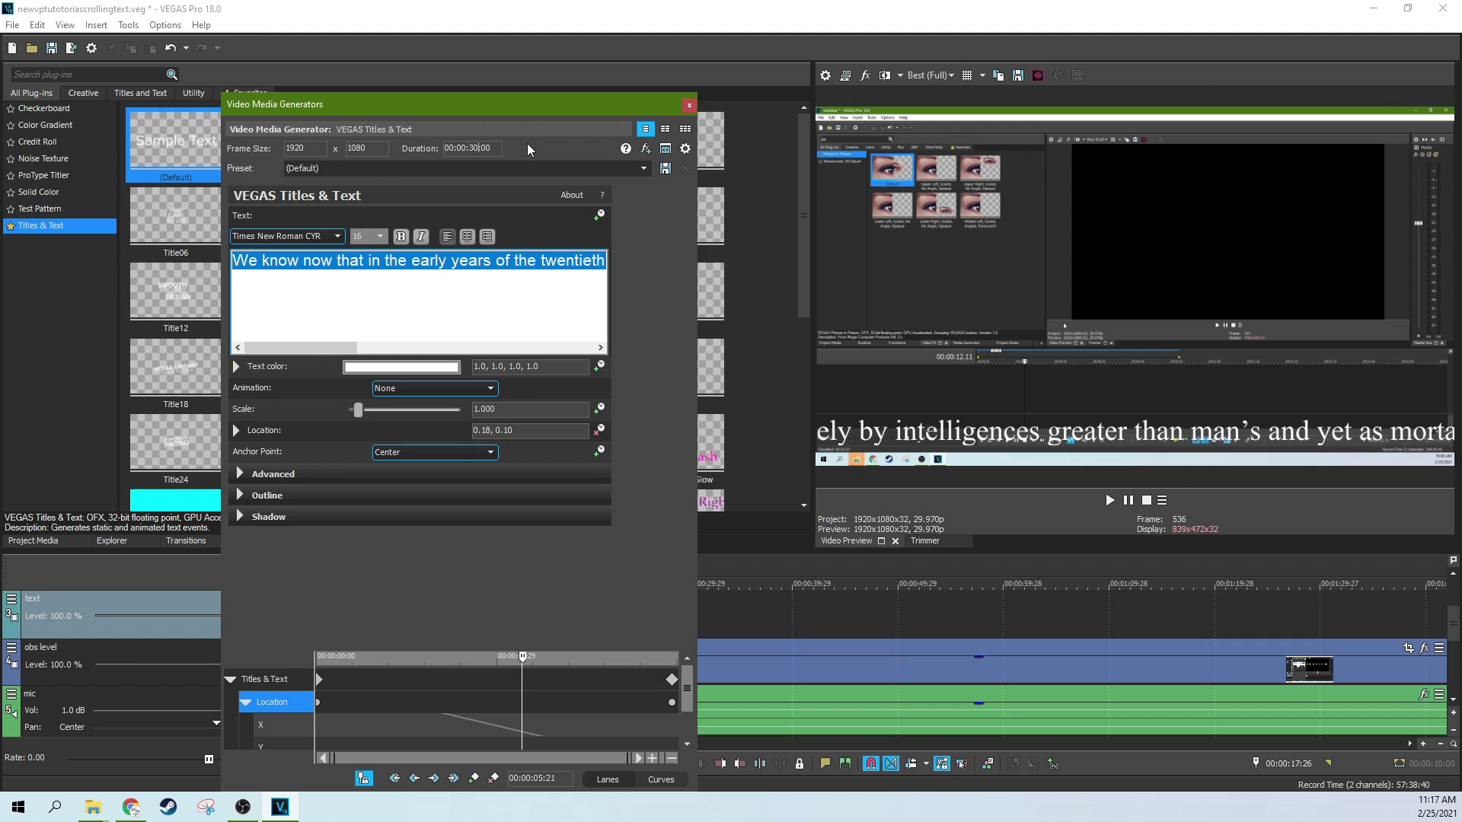
Step: Set Duration to 00:00:30:00 and drag the 00:00:09:25 keyframe to the keyframe timeline's end
{"action": "key", "text": "Return"}
{"action": "left_click", "coordinate": [488, 148]}
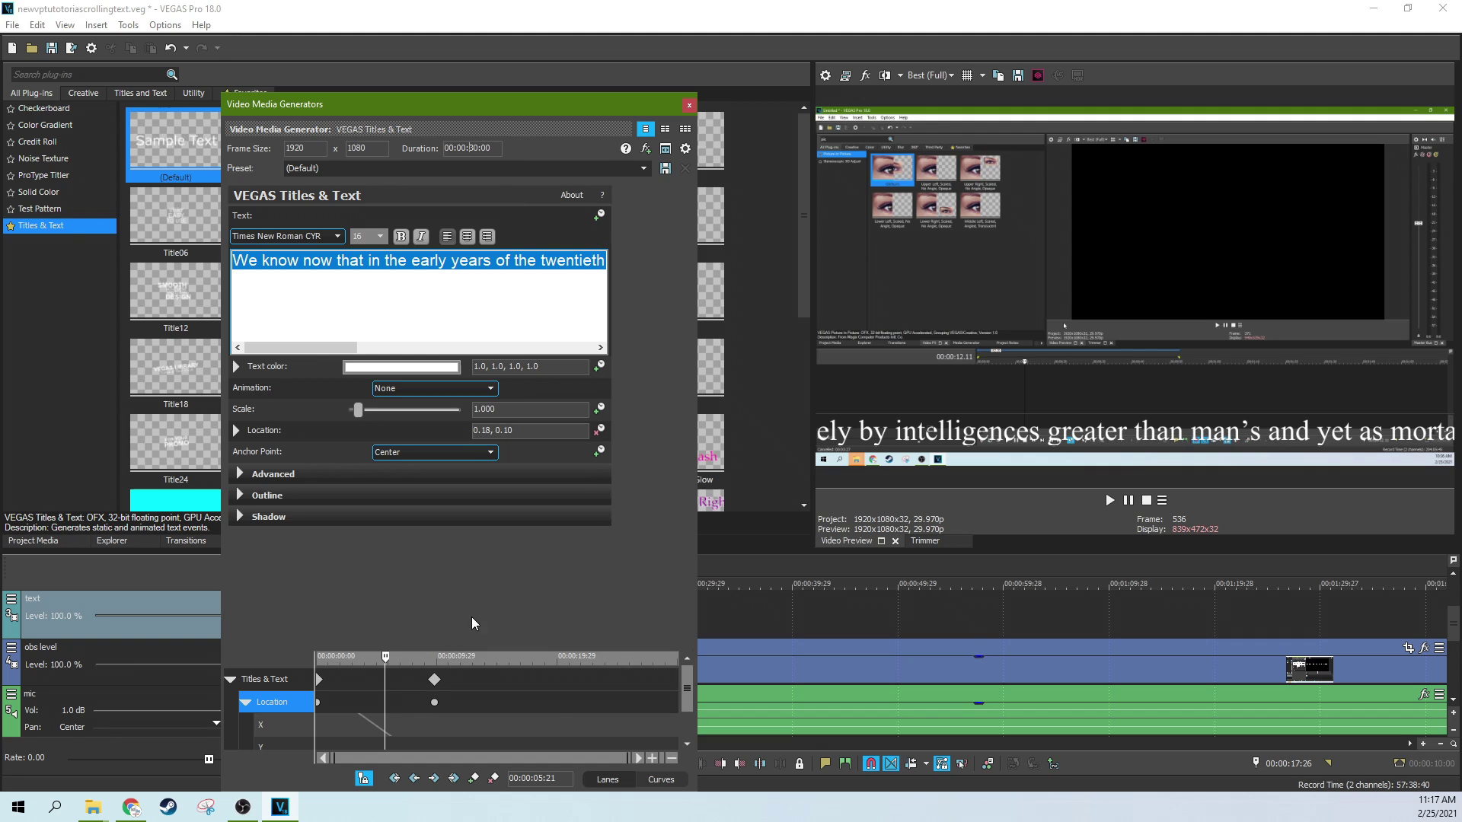
{"action": "left_click", "coordinate": [434, 680]}
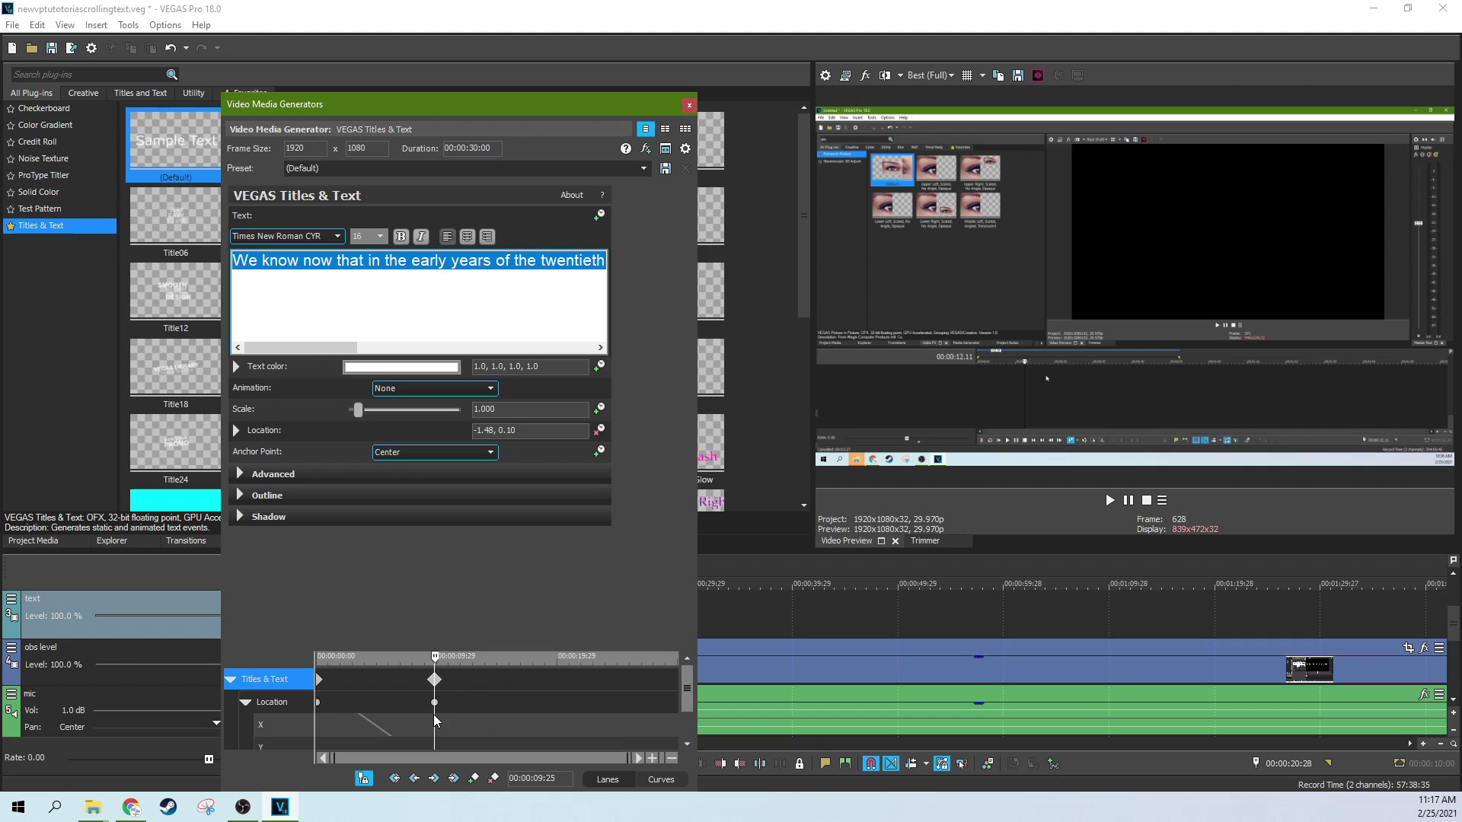
{"action": "left_click_drag", "start_coordinate": [435, 680], "coordinate": [688, 675]}
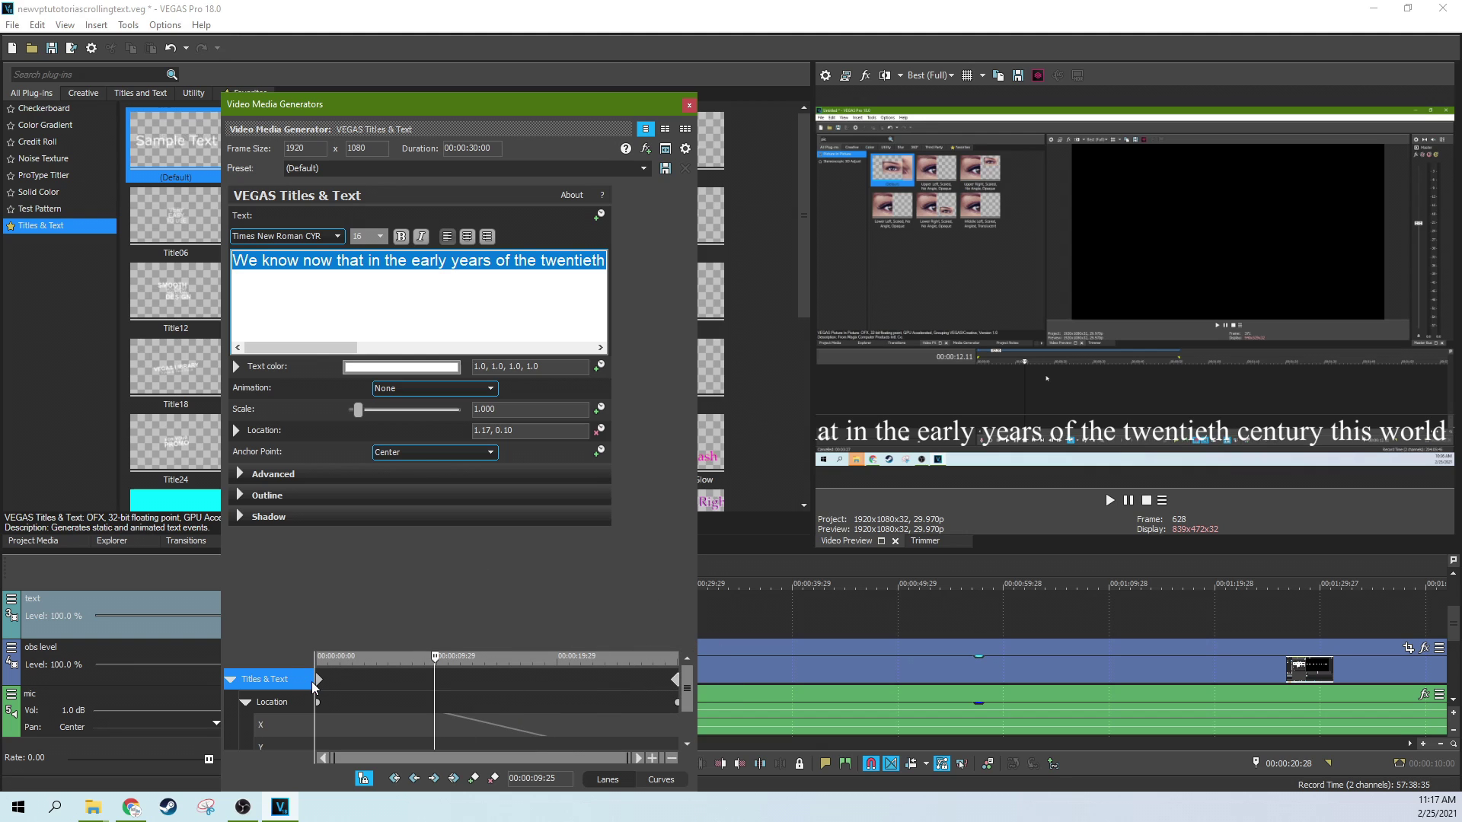
Step: Close the generator, stretch the title event rightward, and delete the Untitled event
{"action": "left_click", "coordinate": [689, 104]}
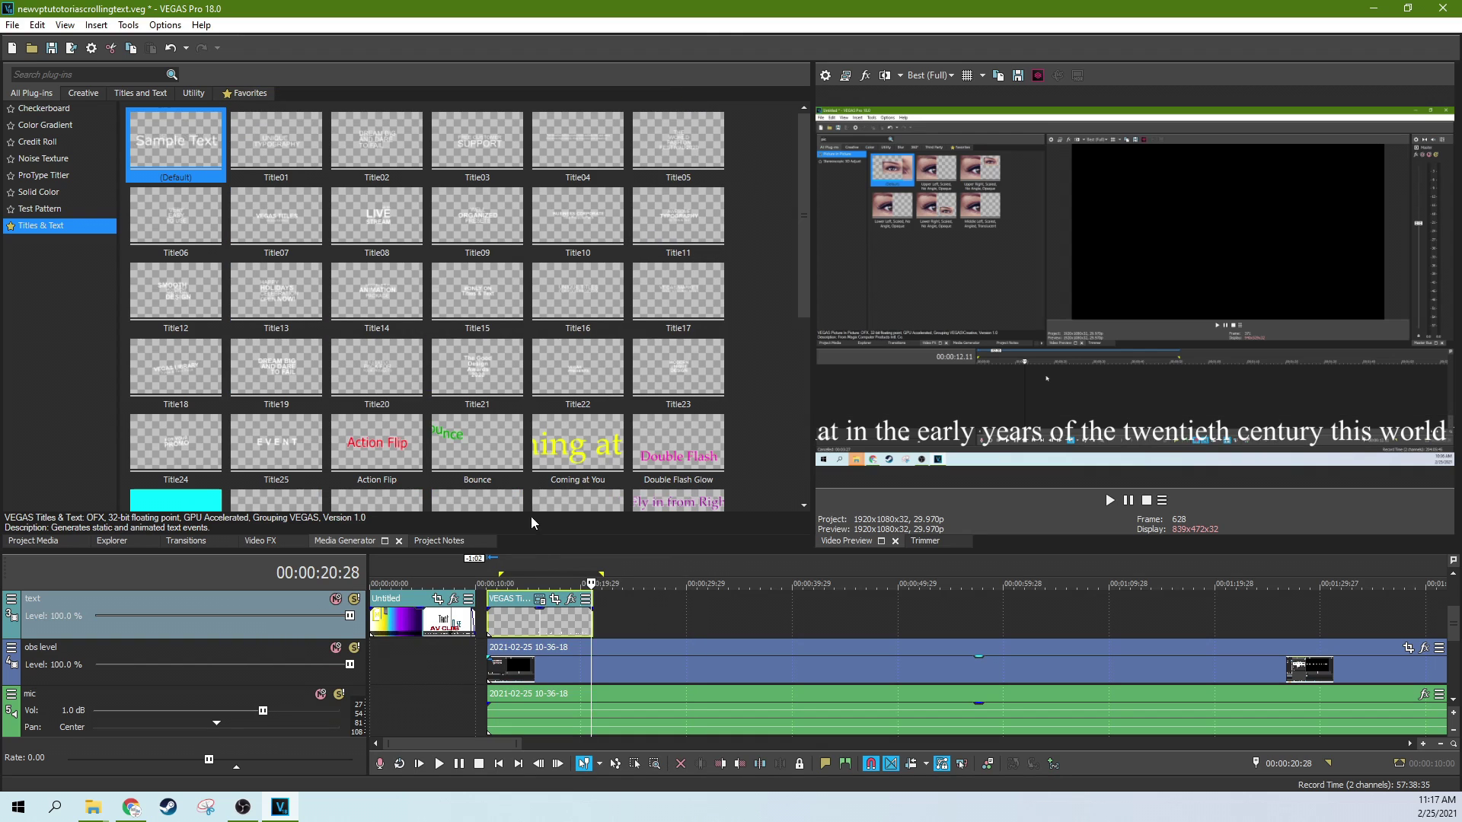
{"action": "left_click", "coordinate": [528, 618]}
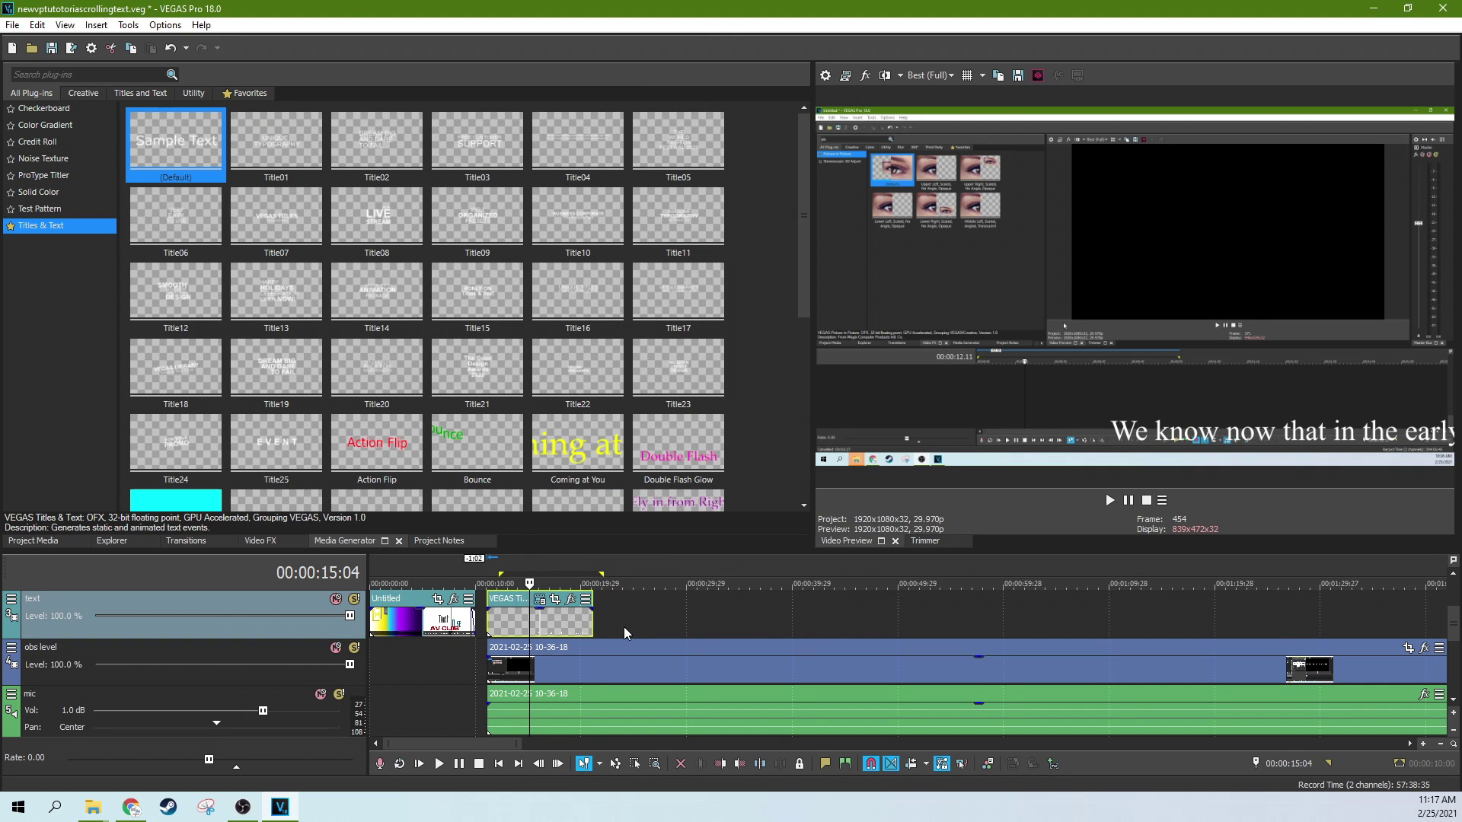
{"action": "left_click_drag", "start_coordinate": [590, 621], "coordinate": [833, 620]}
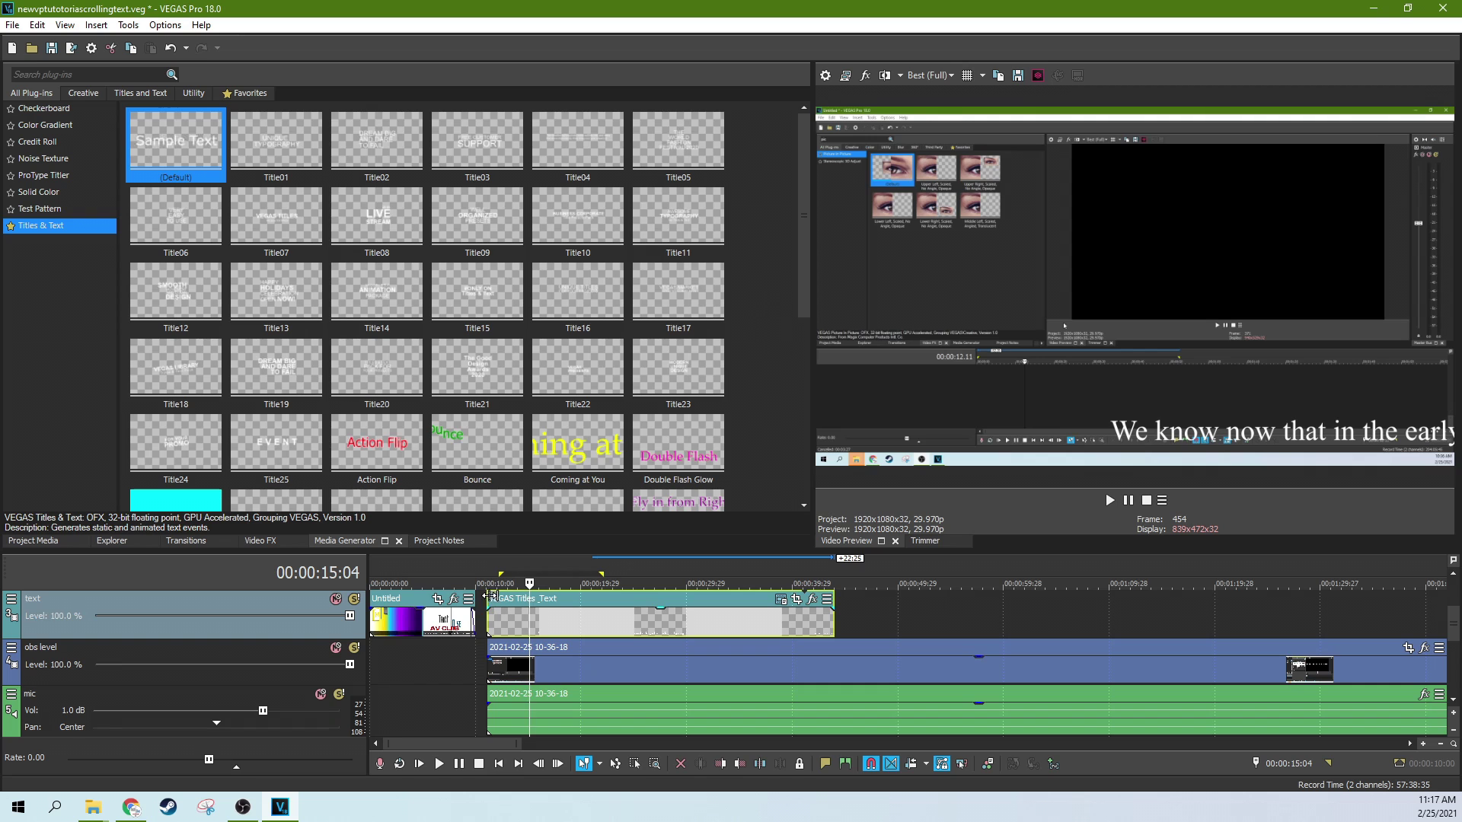
{"action": "left_click", "coordinate": [432, 623]}
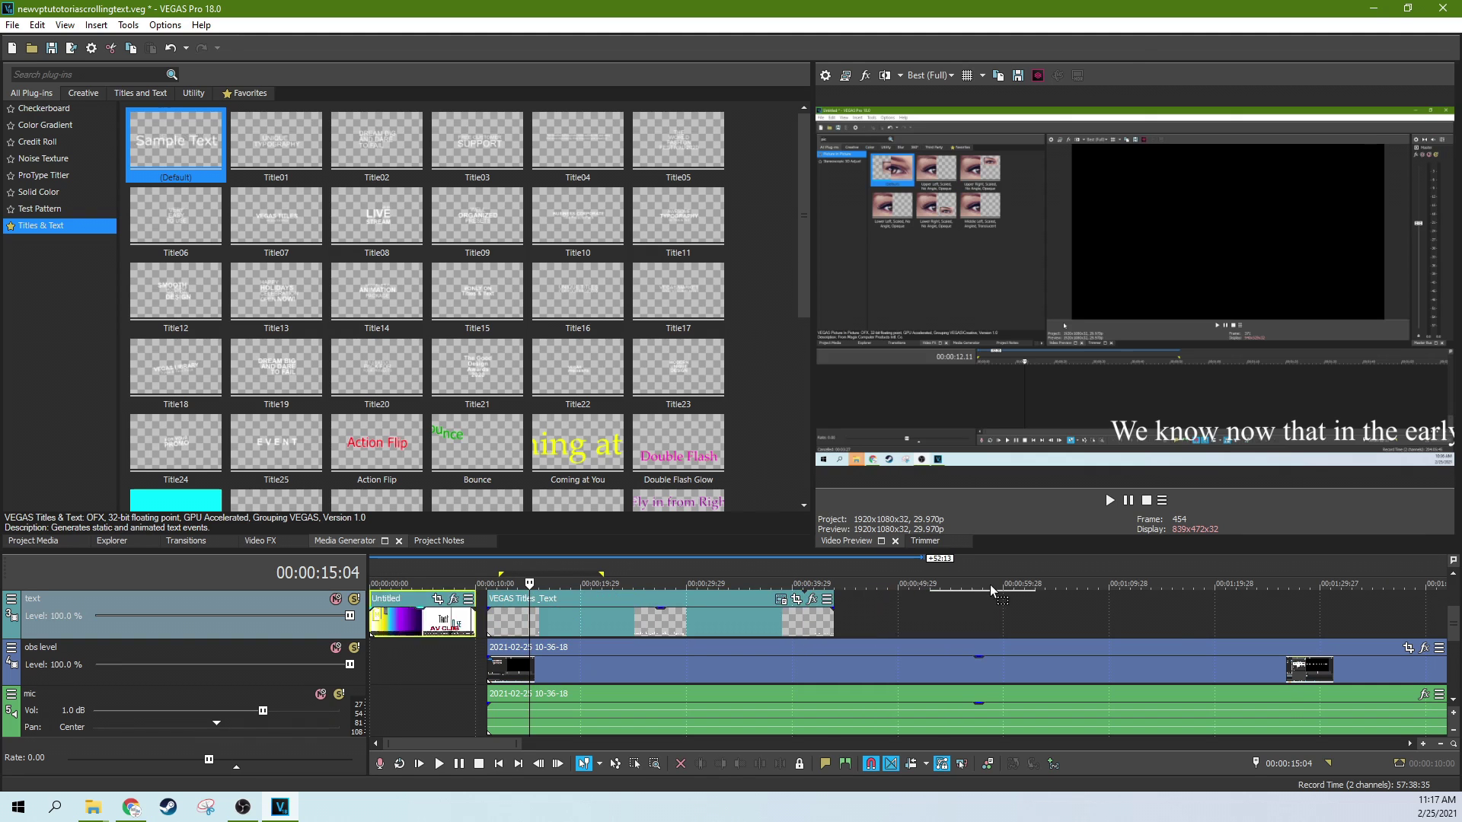
{"action": "scroll", "coordinate": [990, 585], "scroll_direction": "up", "scroll_amount": 1}
{"action": "key", "text": "Delete"}
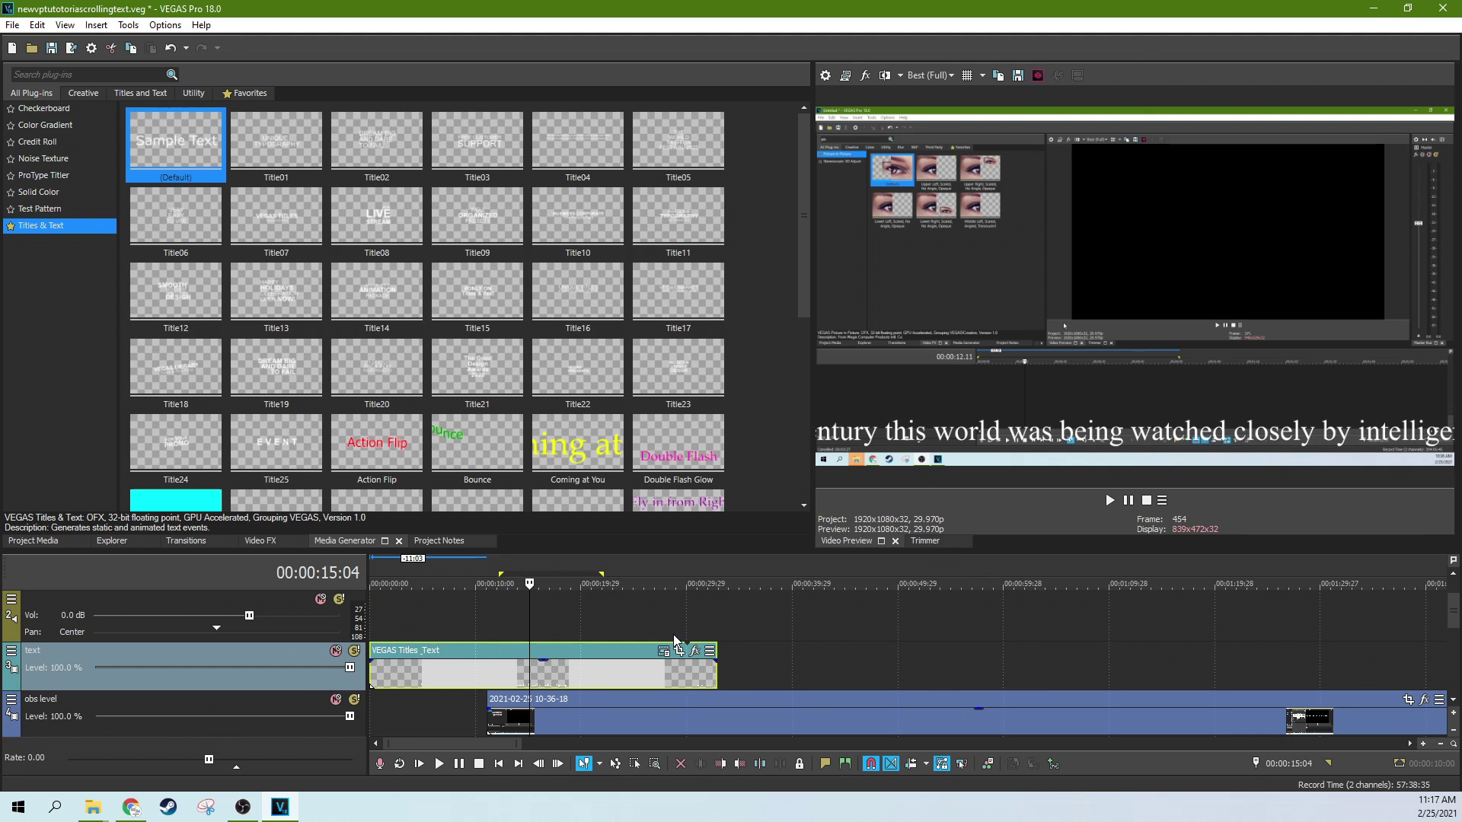
Step: Preview the scrolling text from near the start and stretch the title event further right
{"action": "mouse_move", "coordinate": [713, 669]}
{"action": "left_mouse_down"}
{"action": "mouse_move", "coordinate": [685, 669]}
{"action": "mouse_move", "coordinate": [741, 669]}
{"action": "left_mouse_up"}
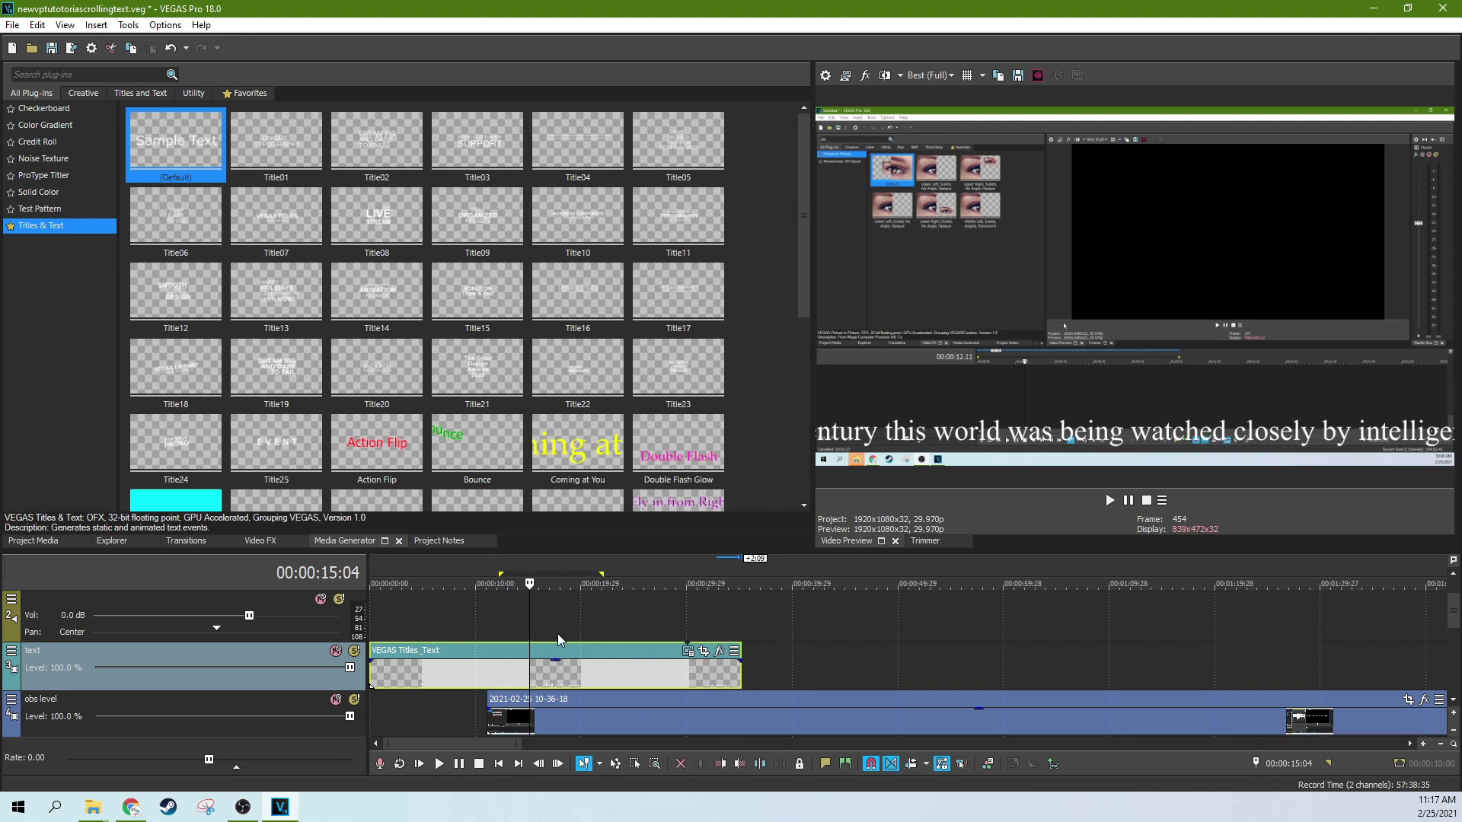
{"action": "left_click", "coordinate": [557, 634]}
{"action": "left_click", "coordinate": [412, 636]}
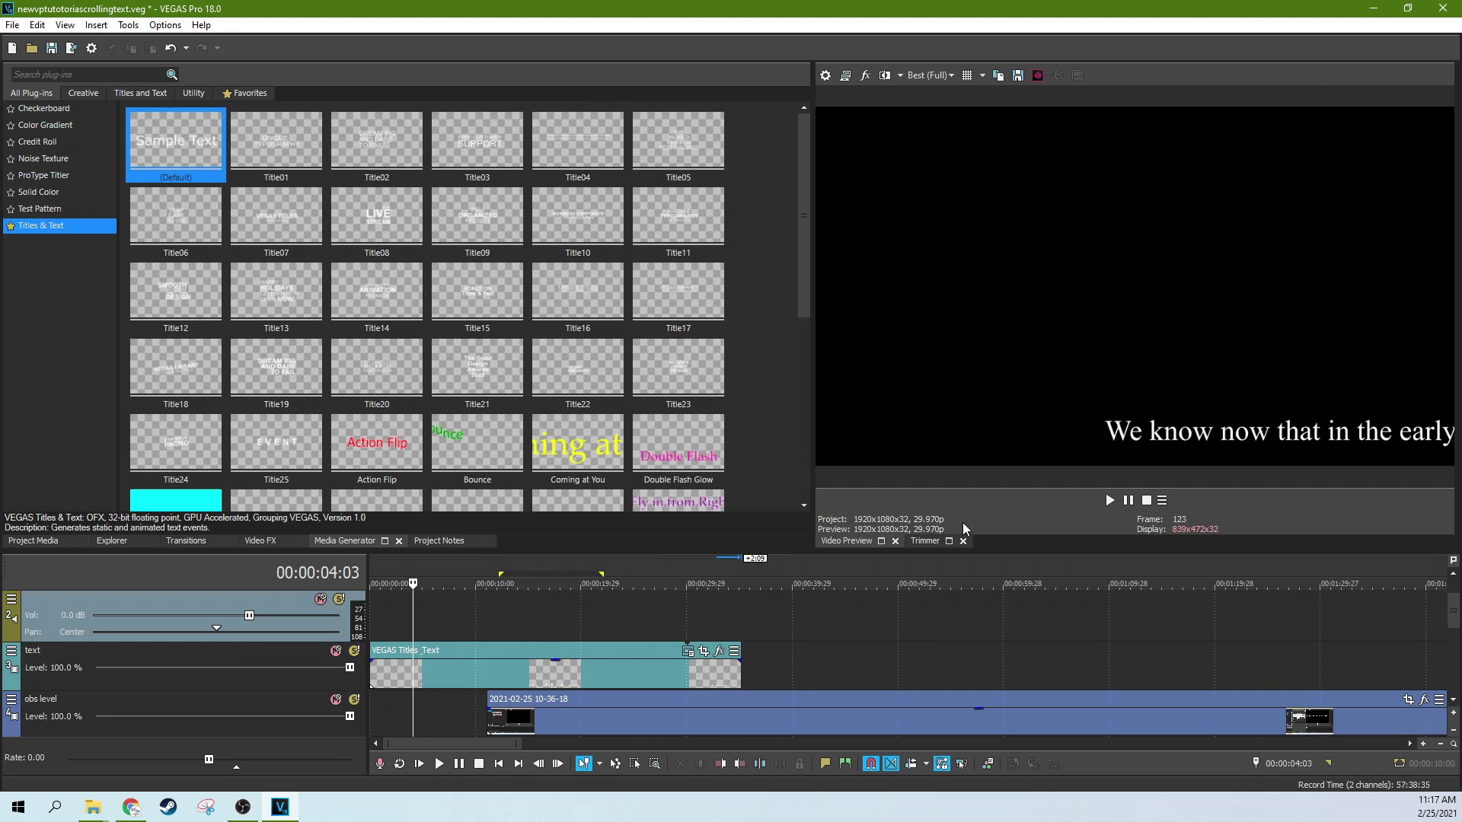
{"action": "left_click", "coordinate": [1108, 500]}
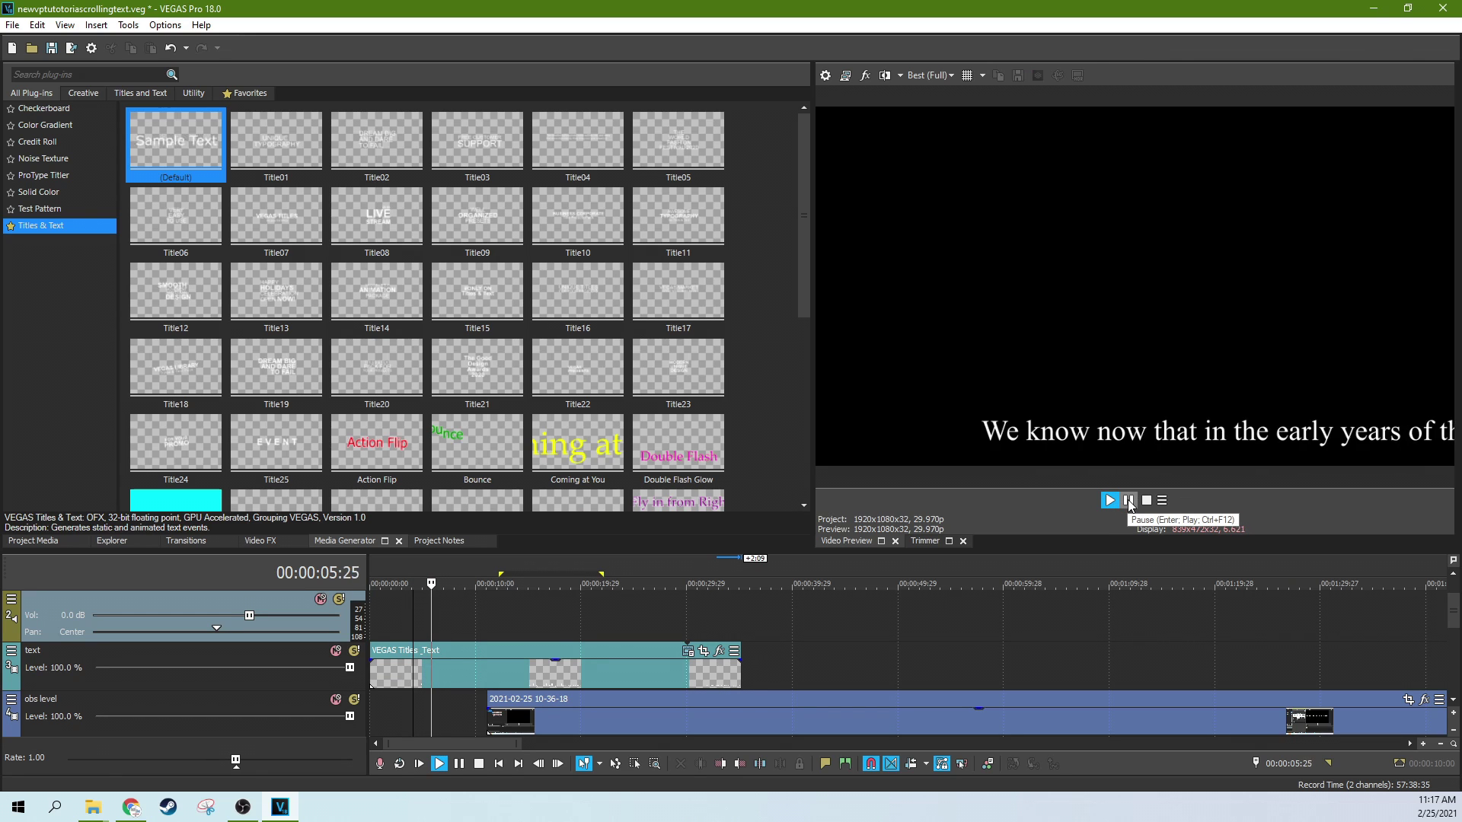
{"action": "left_click", "coordinate": [1128, 500]}
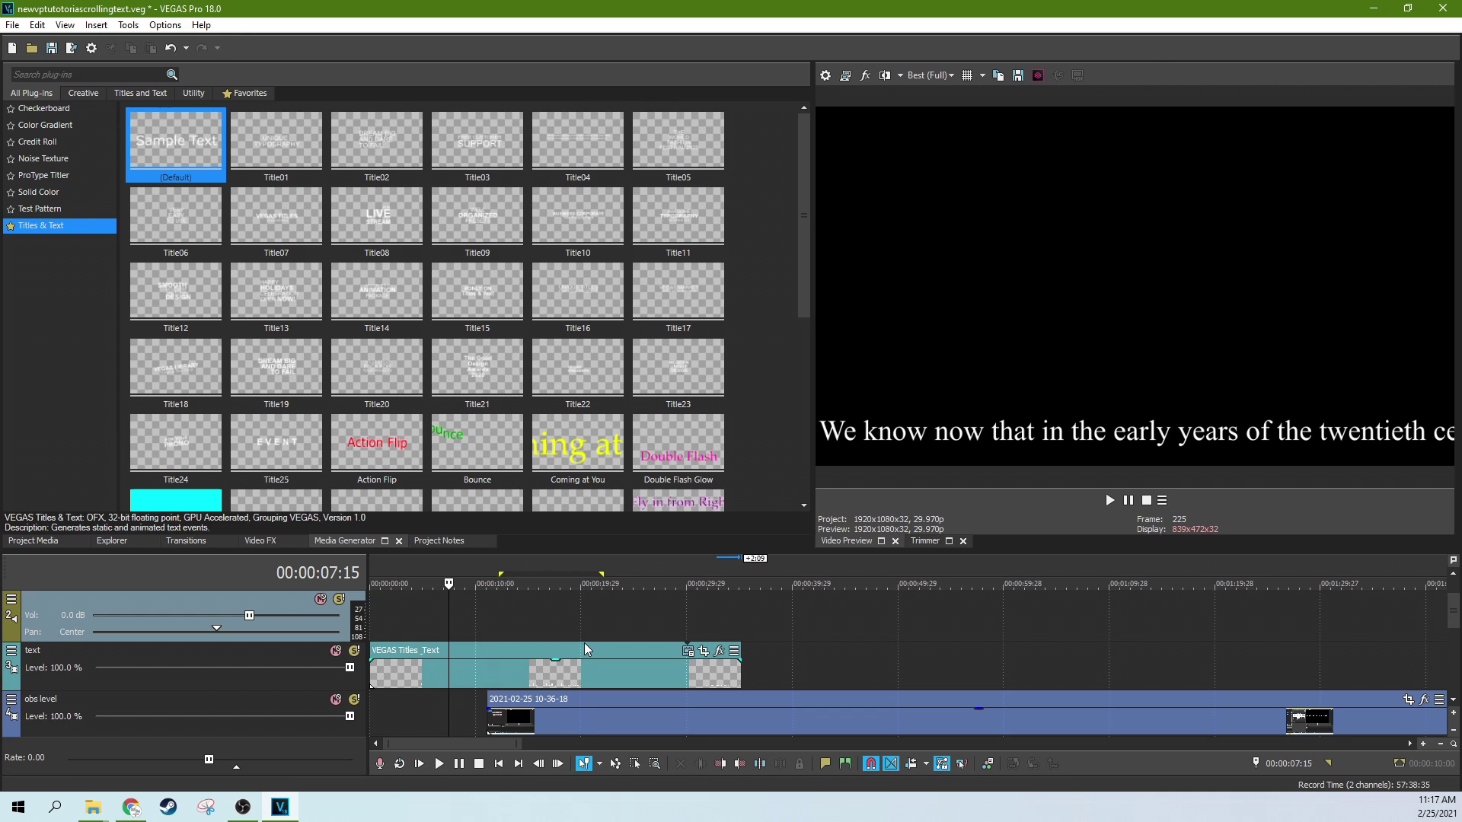
{"action": "left_click", "coordinate": [634, 624]}
{"action": "left_click", "coordinate": [686, 628]}
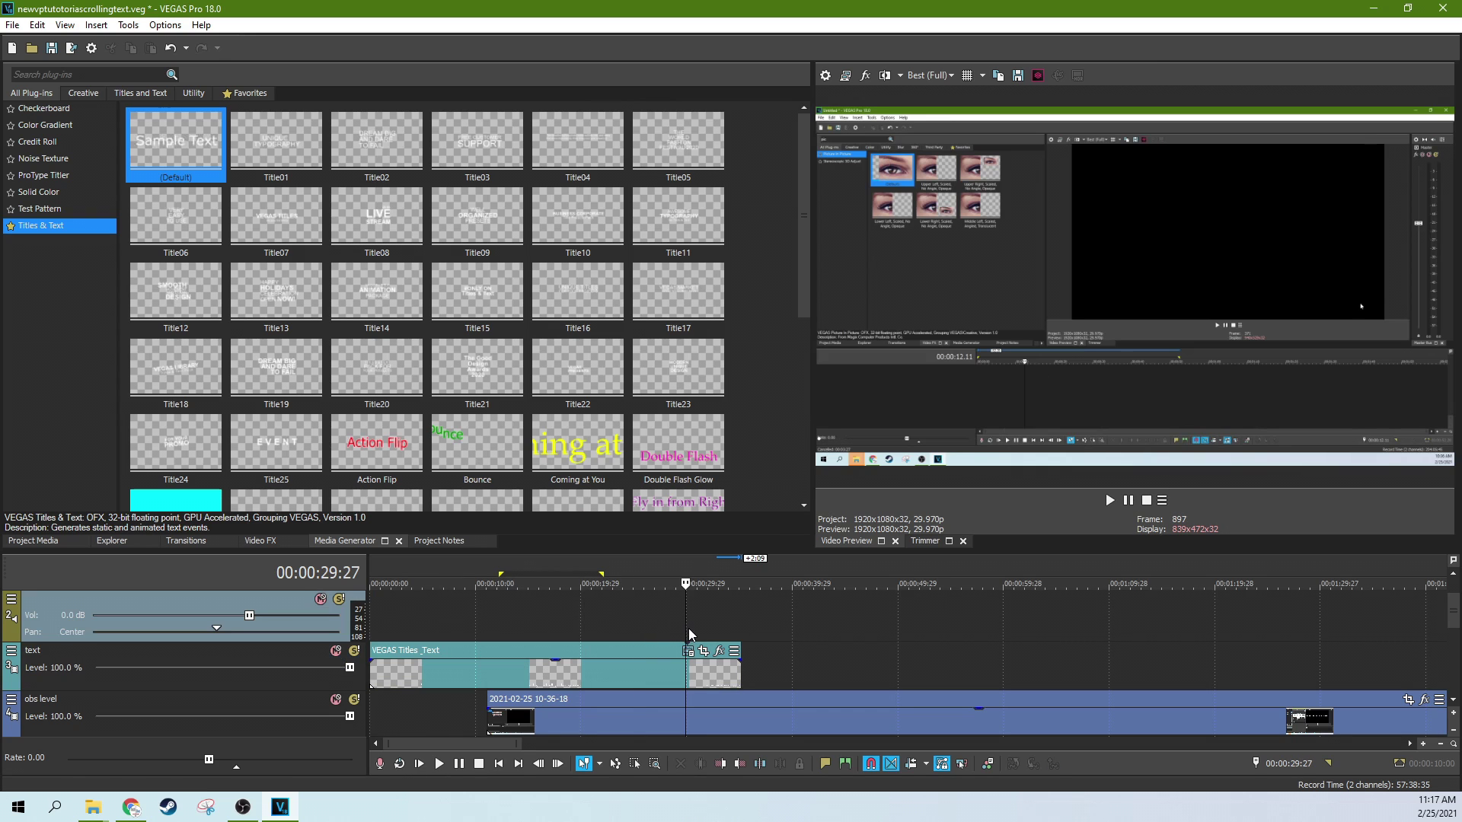
{"action": "left_click", "coordinate": [605, 629]}
{"action": "left_click_drag", "start_coordinate": [740, 675], "coordinate": [972, 676]}
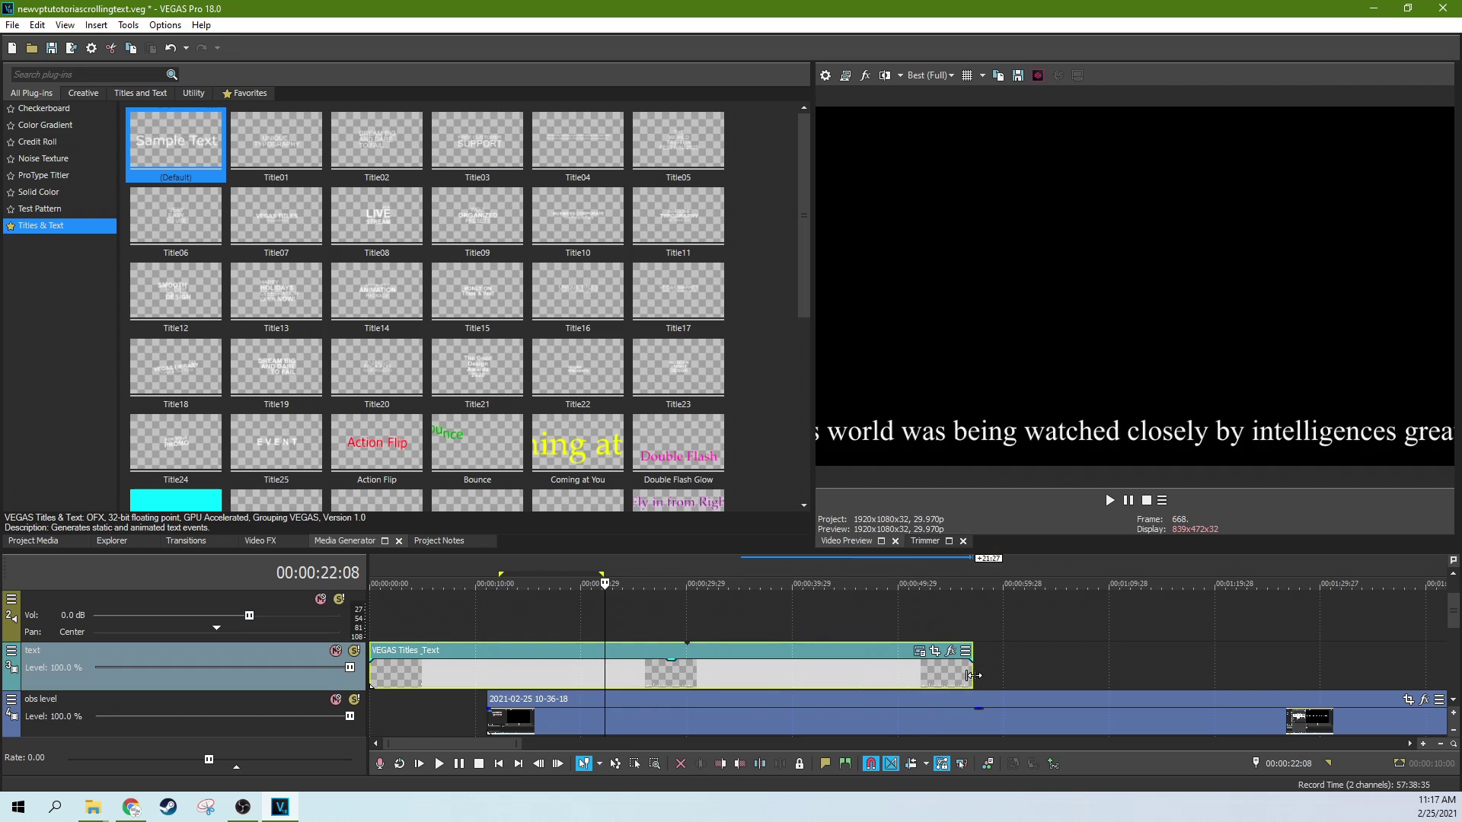
Step: Stretch the VEGAS Titles event far right and check the title around 1:14
{"action": "scroll", "coordinate": [973, 675], "scroll_direction": "down", "scroll_amount": 5}
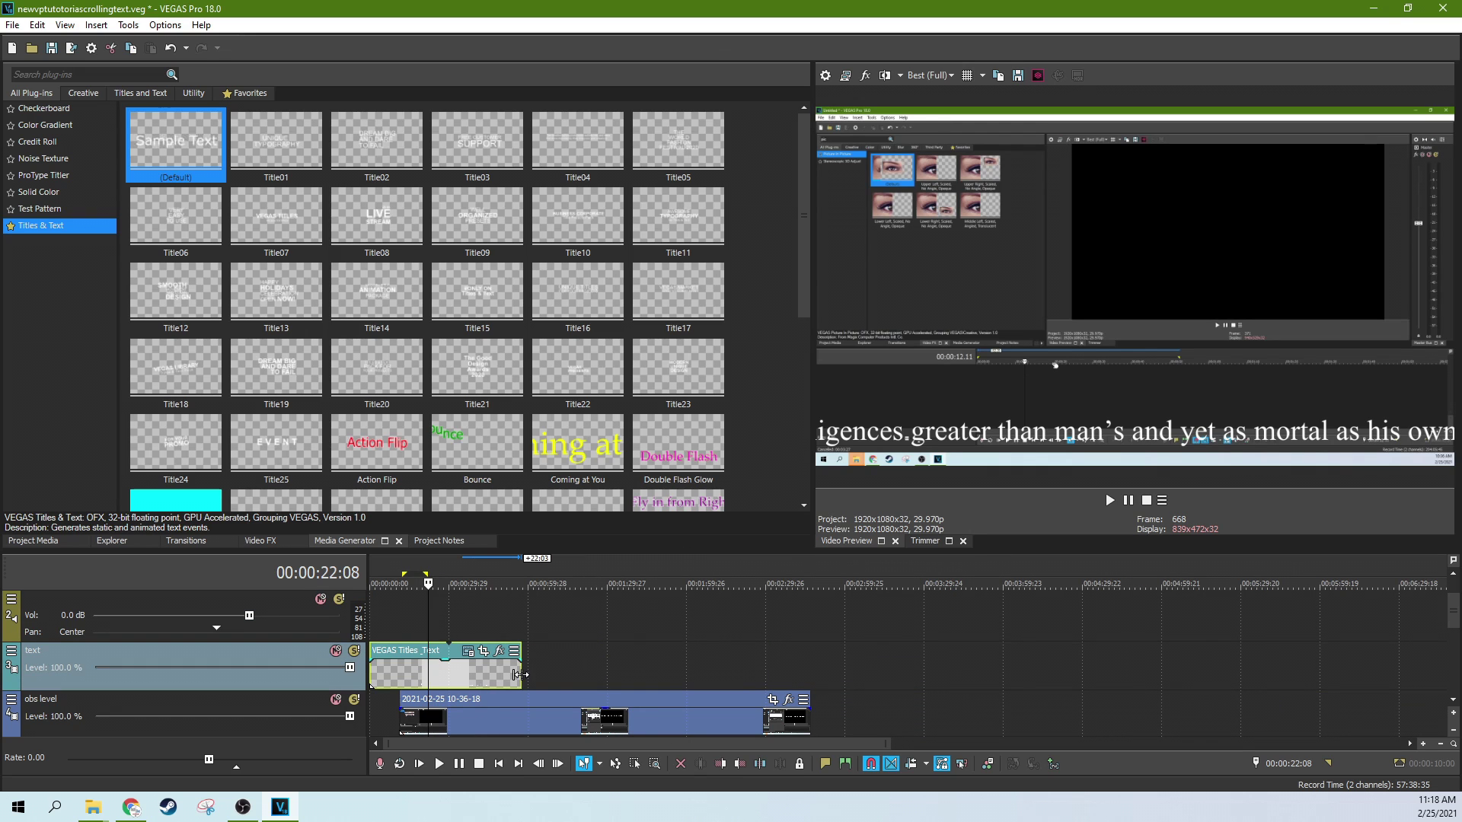
{"action": "left_click_drag", "start_coordinate": [520, 674], "coordinate": [809, 653]}
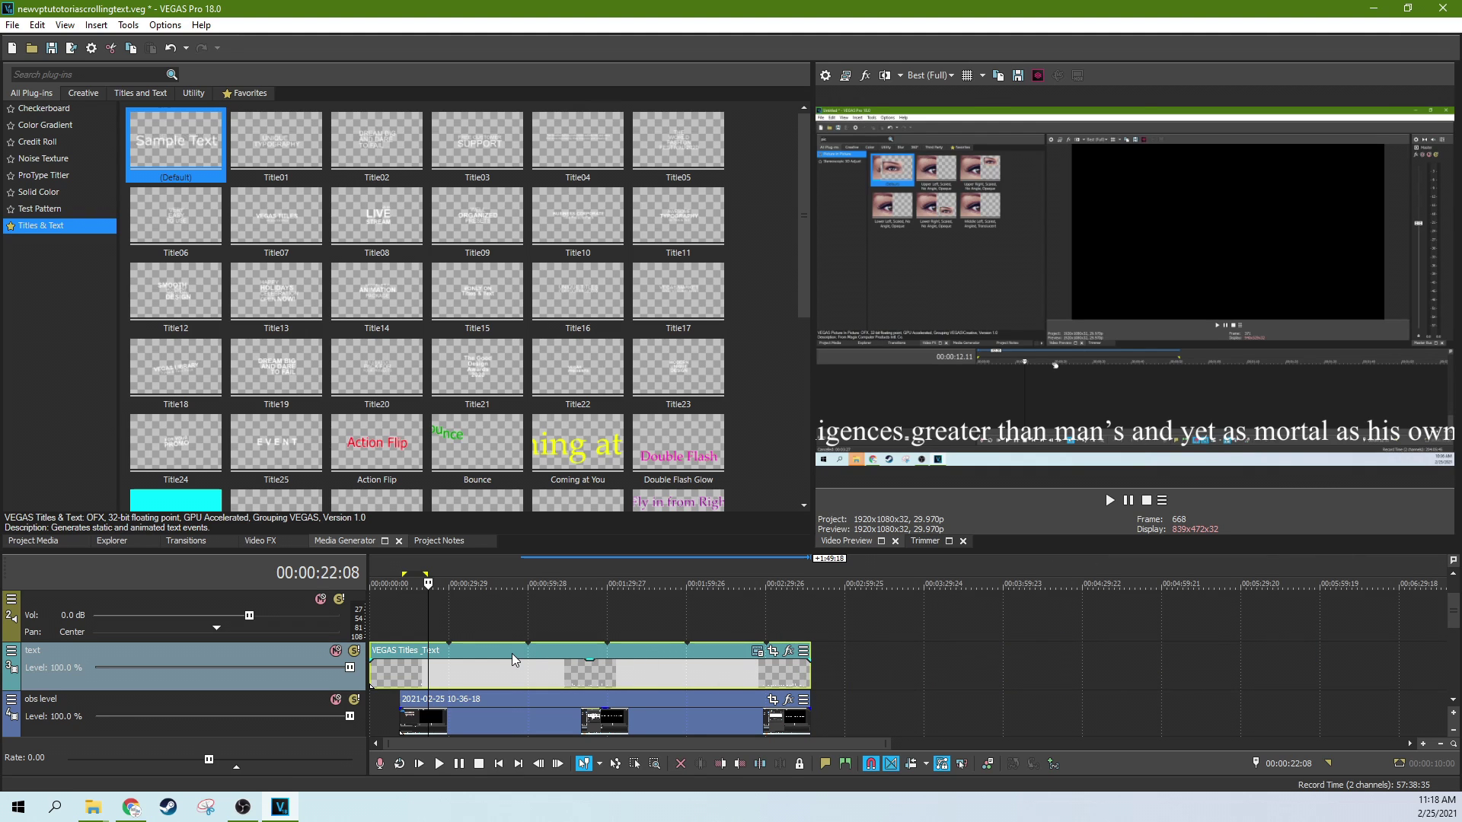
{"action": "left_click", "coordinate": [511, 653]}
{"action": "left_click", "coordinate": [568, 663]}
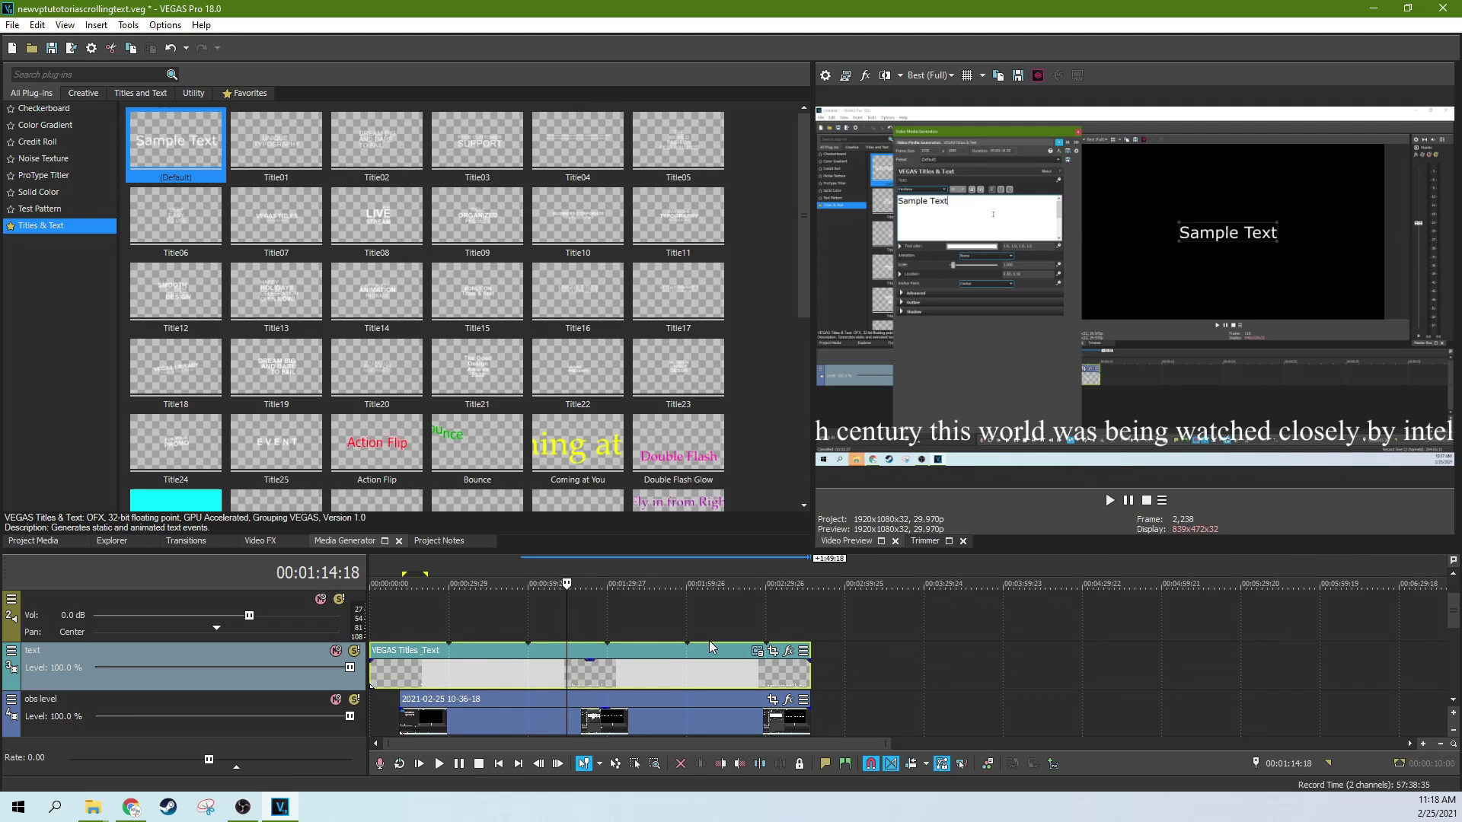
Step: Move the cursor back to about 44 seconds and delete the audio track above the text
{"action": "left_click", "coordinate": [485, 668]}
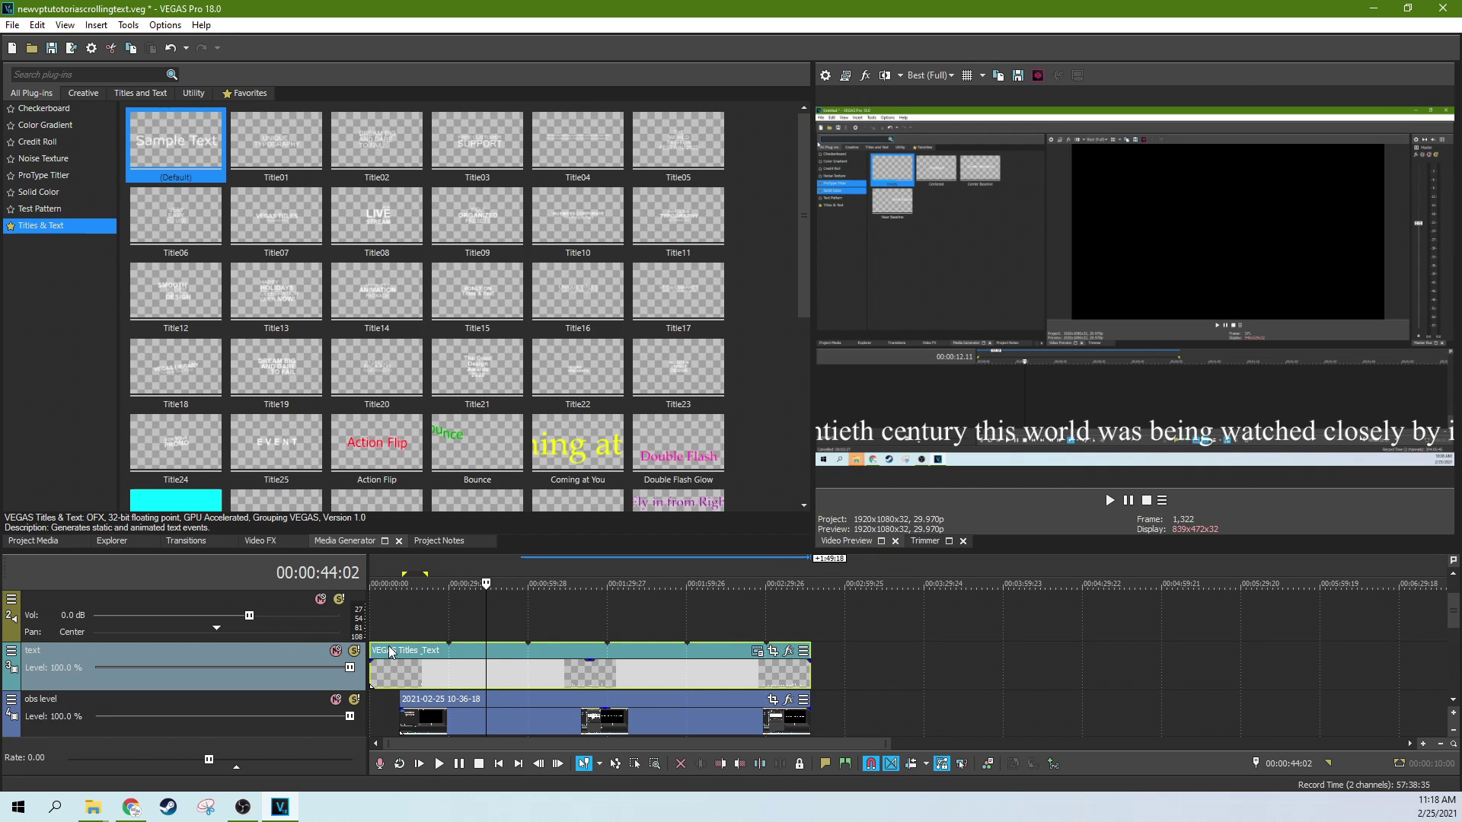
{"action": "left_click", "coordinate": [217, 609]}
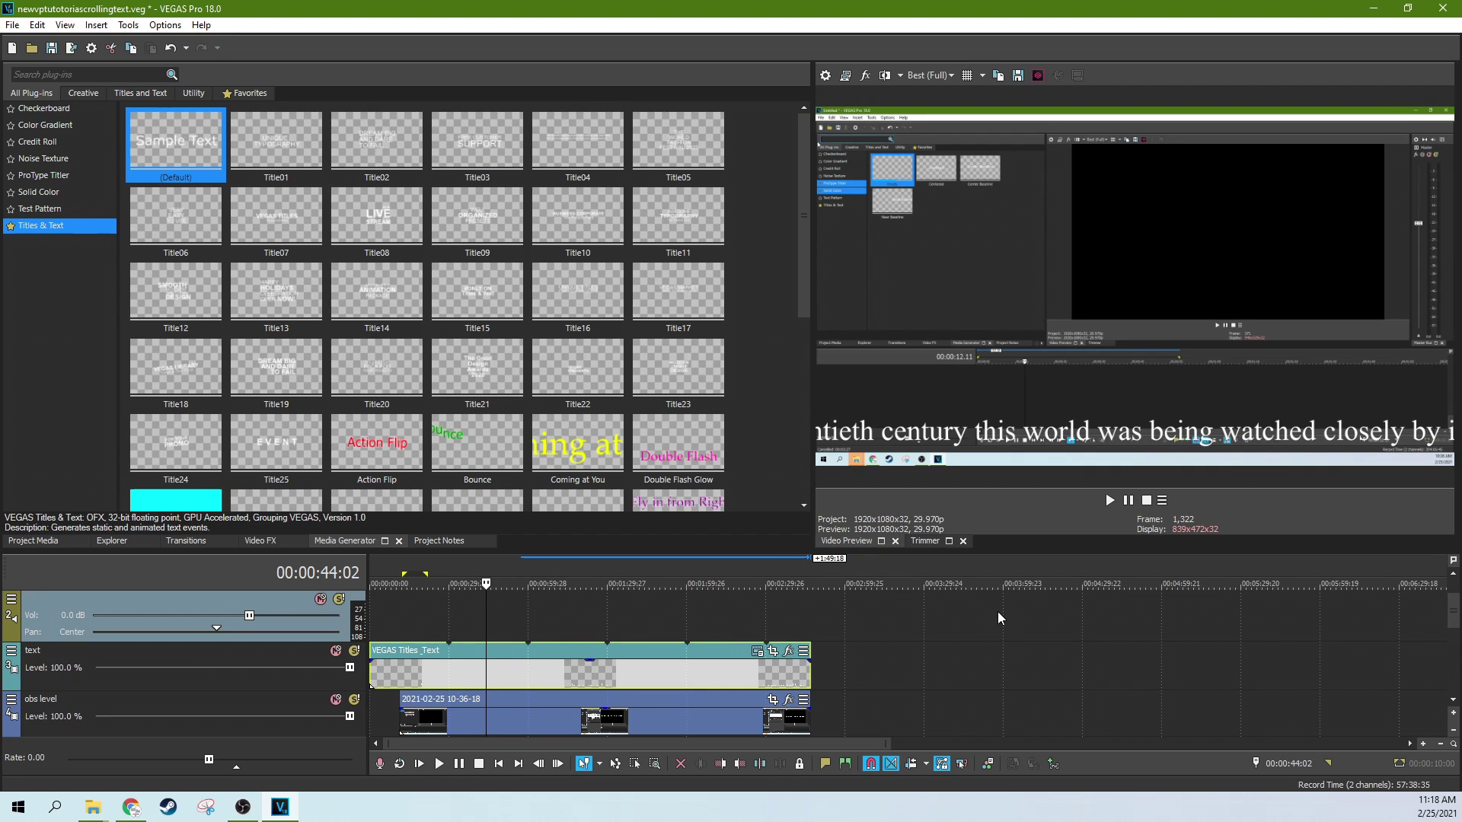
{"action": "key", "text": "Delete"}
Step: Restore the deleted track and move the small media clip far right, leaving the title on the text track
{"action": "key", "text": "ctrl+z"}
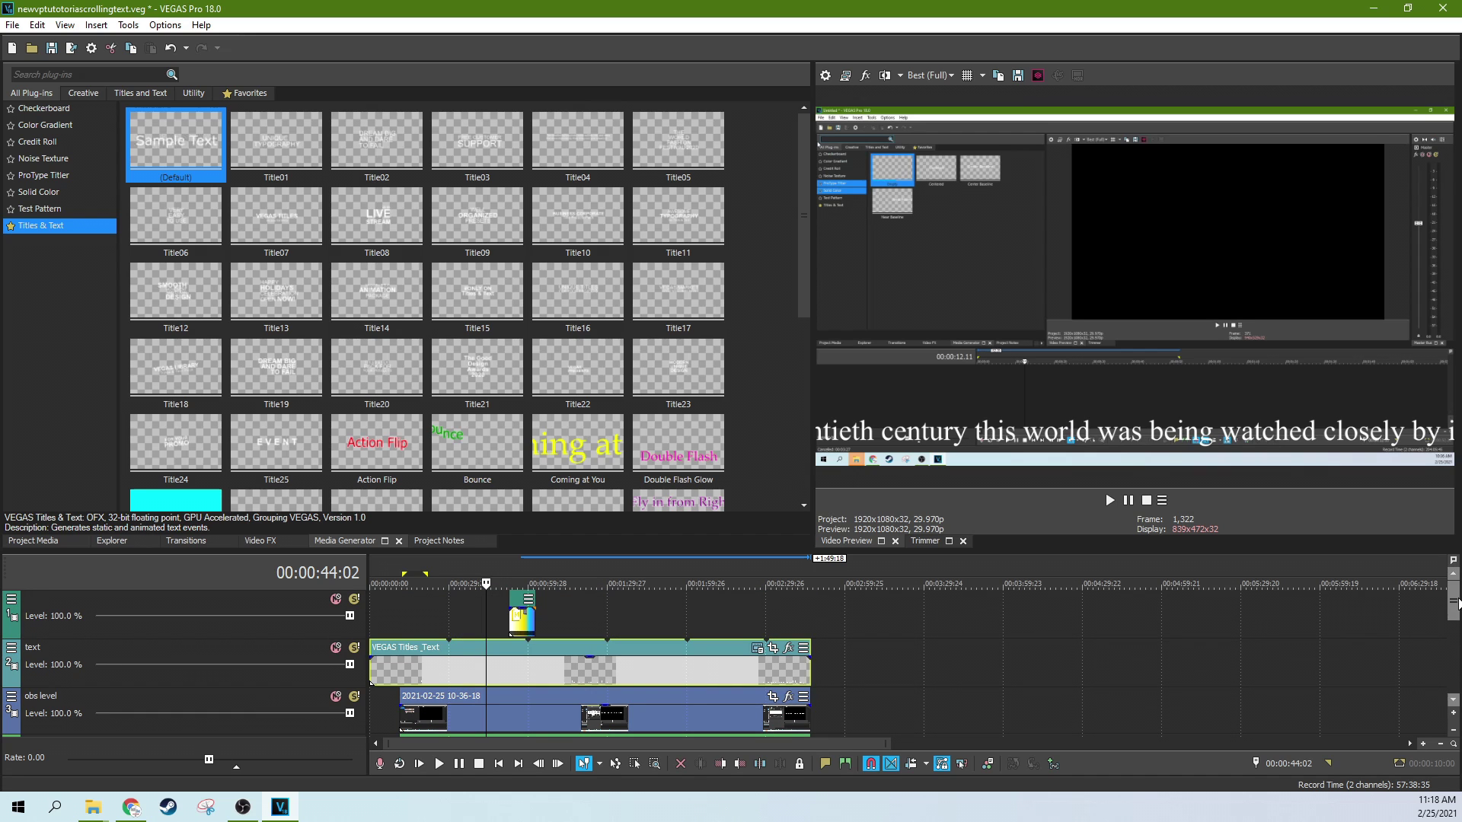
{"action": "left_click_drag", "start_coordinate": [518, 618], "coordinate": [1091, 618]}
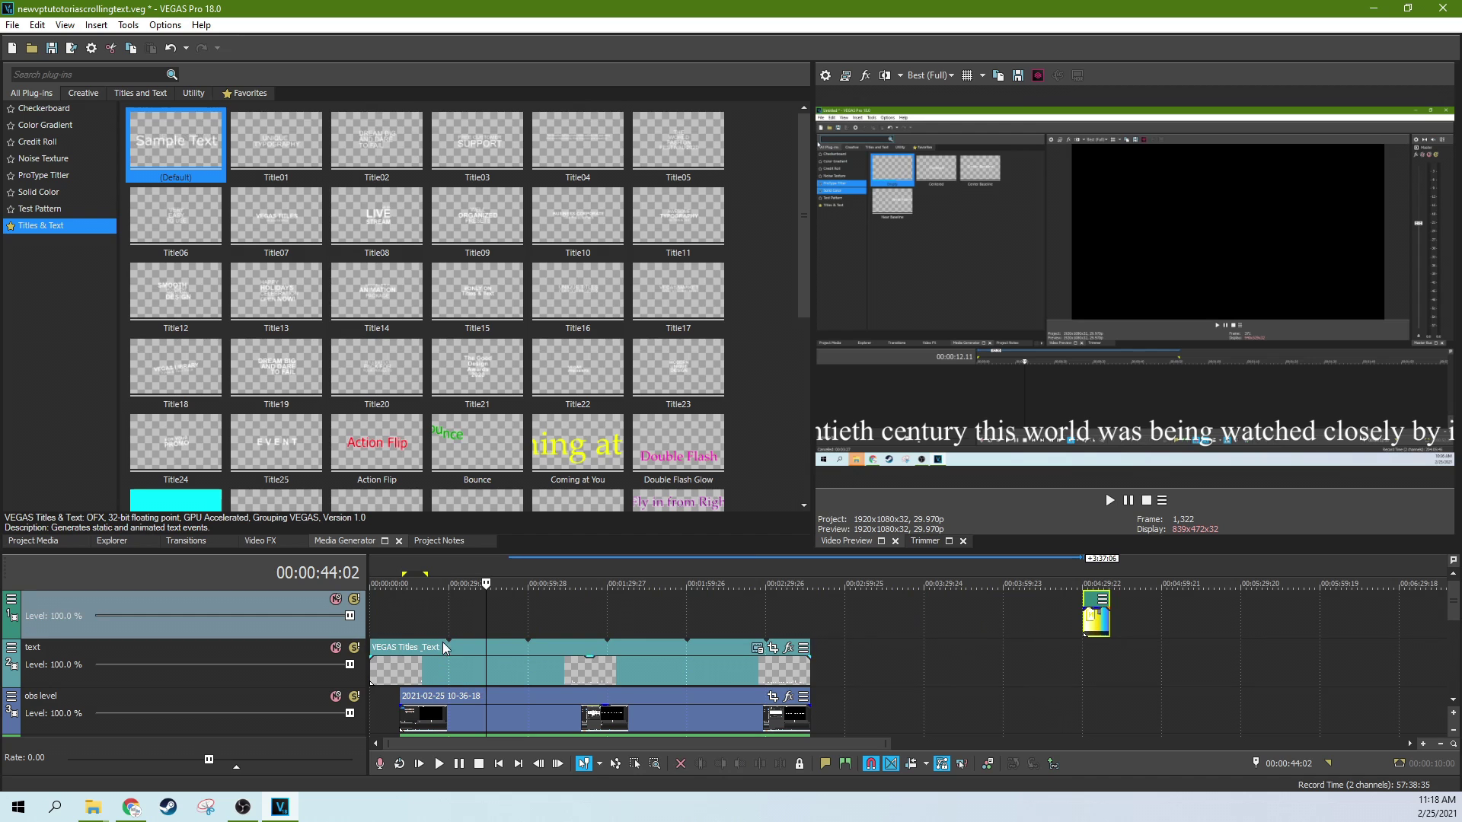
{"action": "left_click_drag", "start_coordinate": [390, 649], "coordinate": [388, 619]}
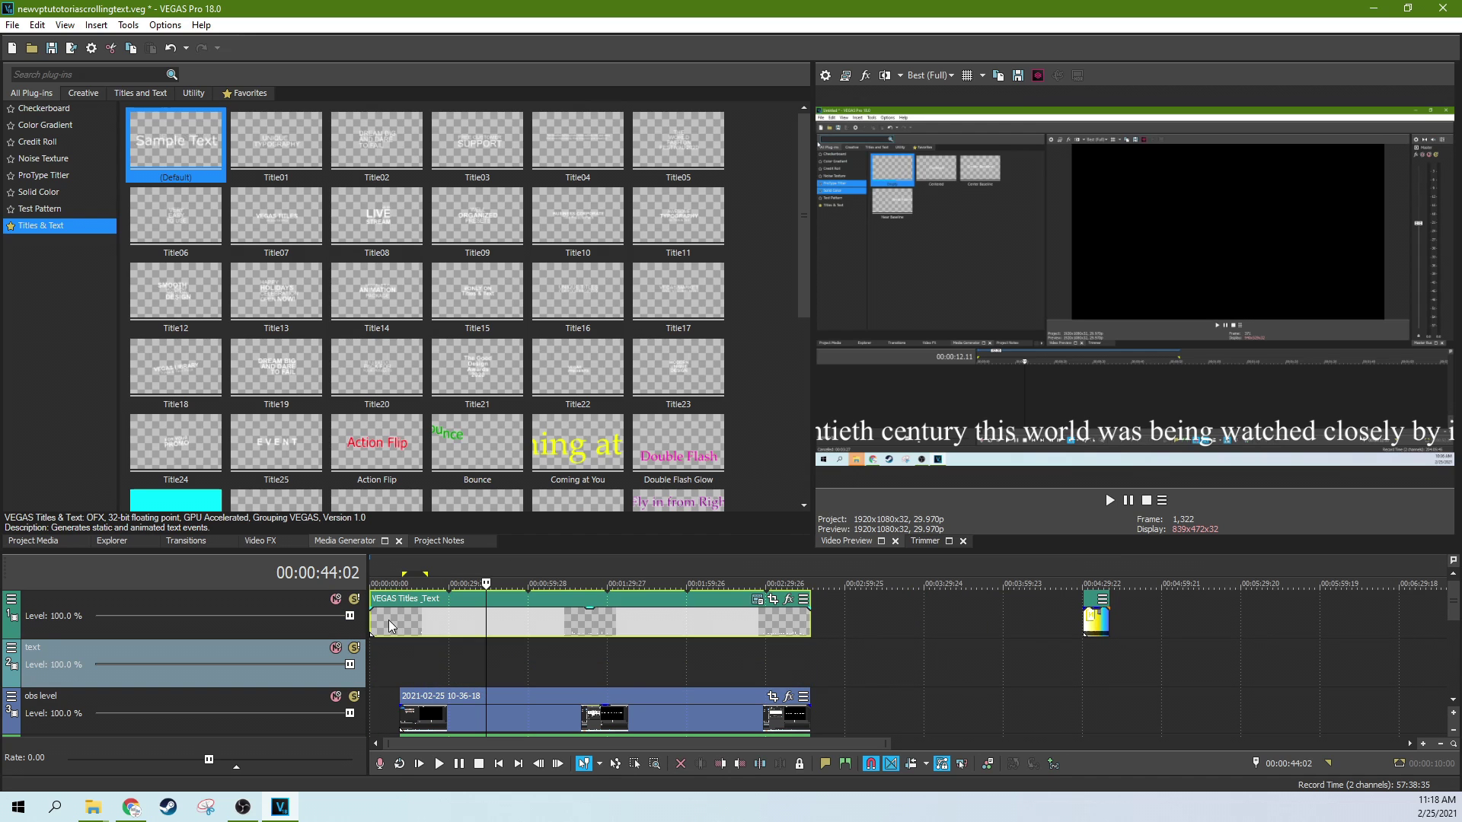
{"action": "left_click", "coordinate": [399, 663]}
{"action": "left_click", "coordinate": [454, 670]}
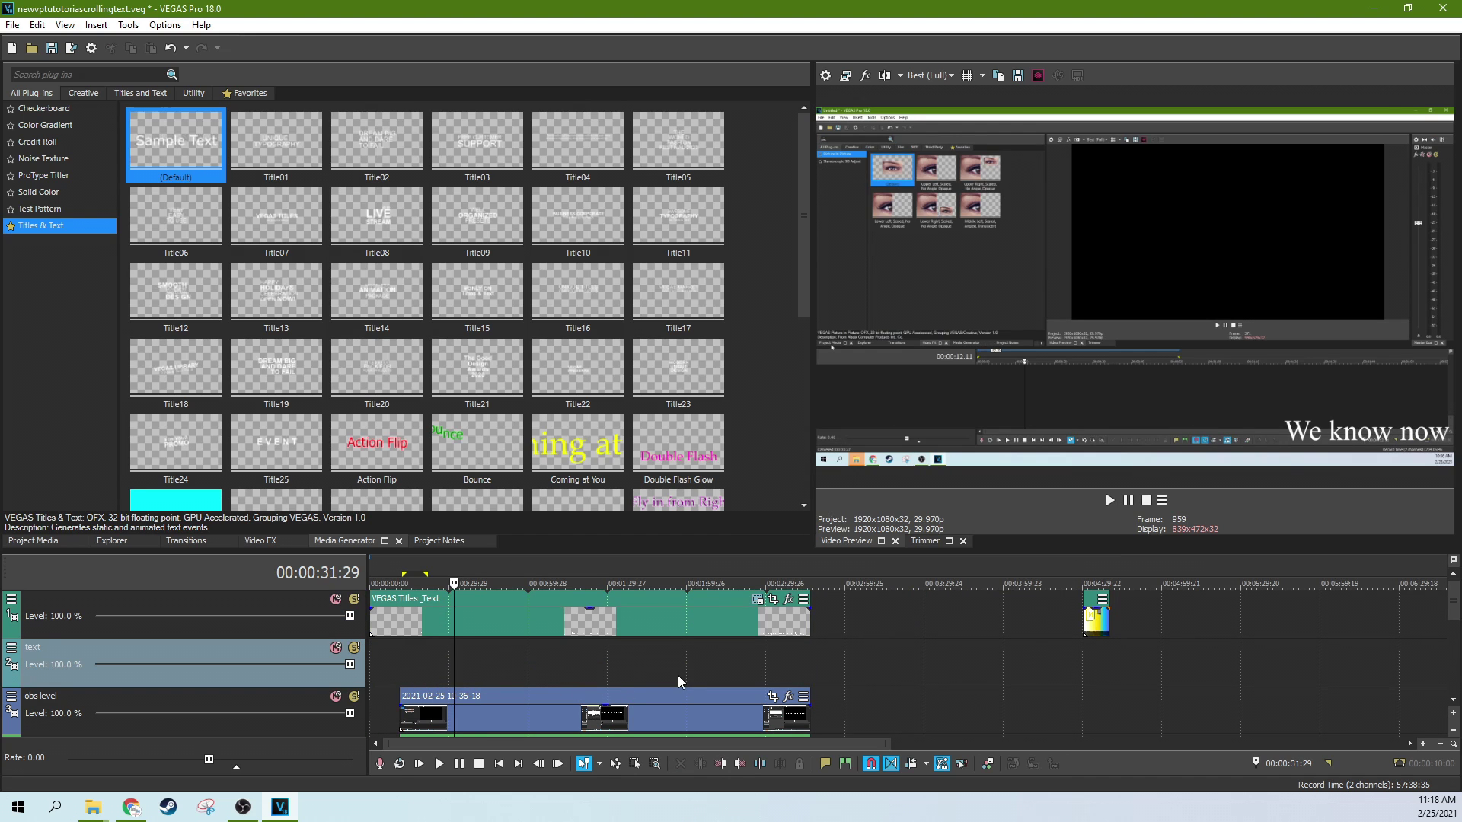
{"action": "left_click_drag", "start_coordinate": [596, 632], "coordinate": [593, 654]}
Step: Slide the obs recording to the timeline start and trim the title to end with it
{"action": "left_click_drag", "start_coordinate": [436, 695], "coordinate": [388, 700]}
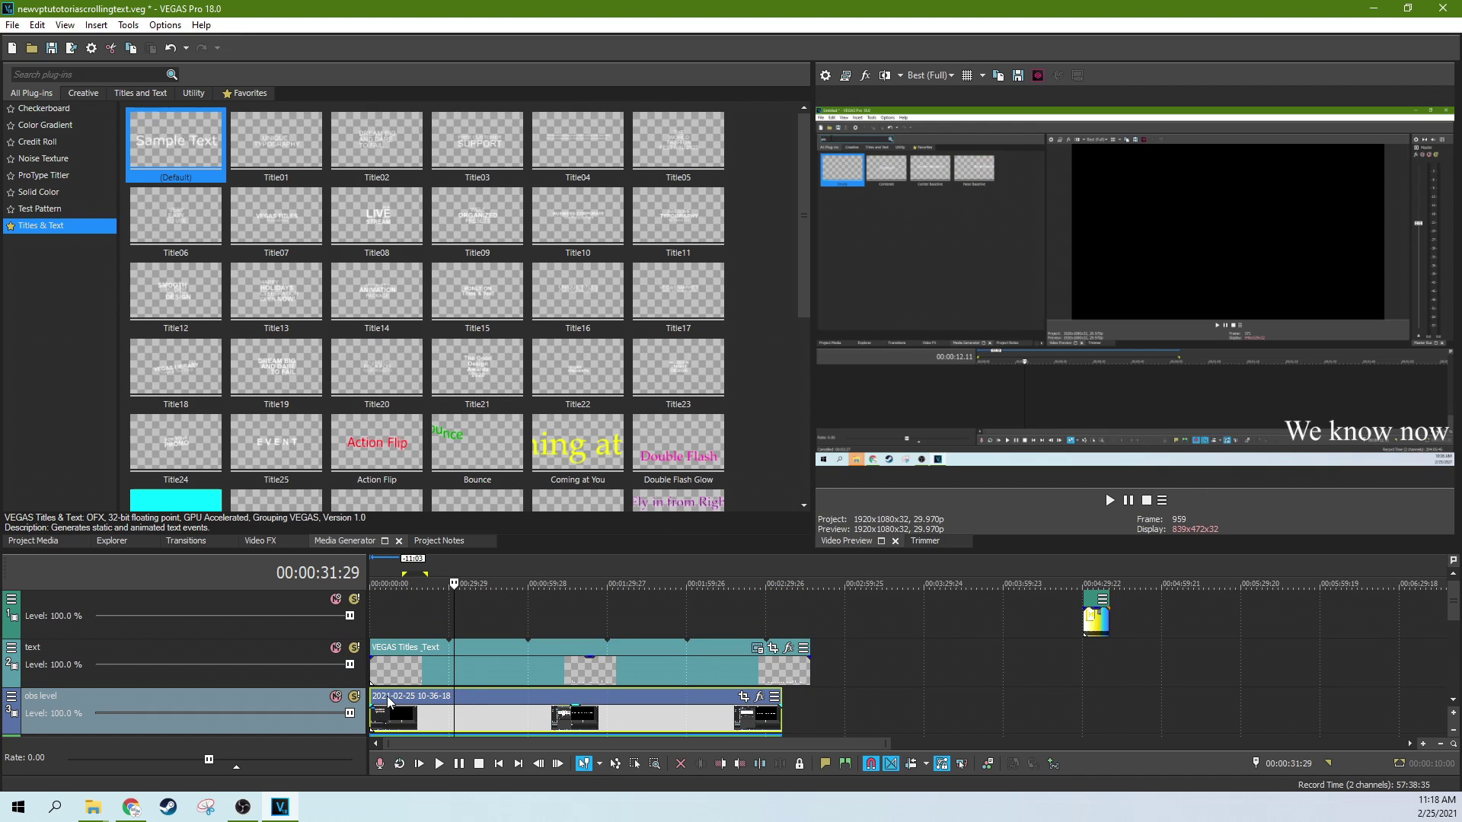
{"action": "left_click_drag", "start_coordinate": [809, 669], "coordinate": [781, 670]}
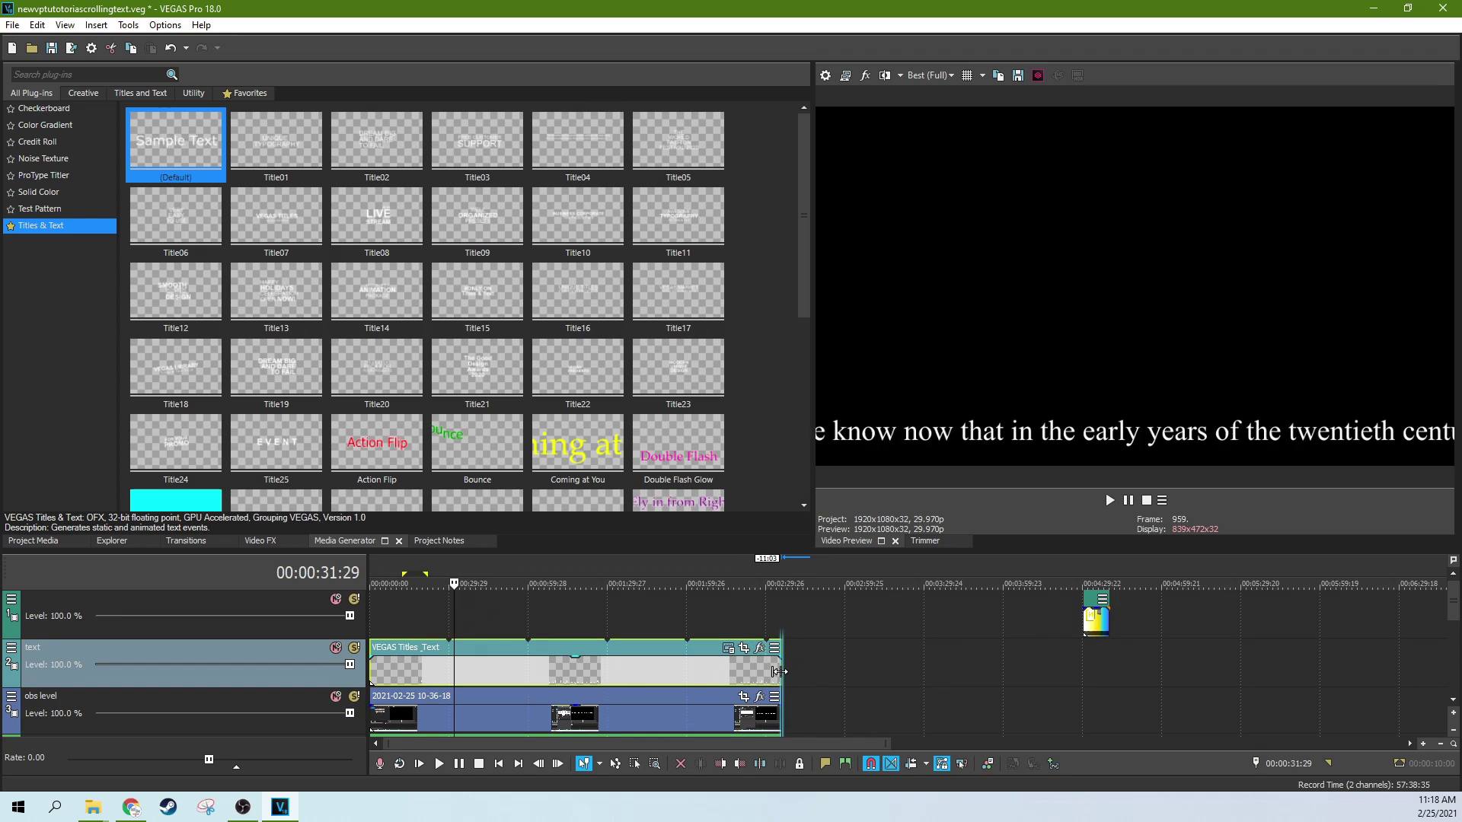
{"action": "left_click", "coordinate": [660, 673]}
{"action": "left_click", "coordinate": [472, 674]}
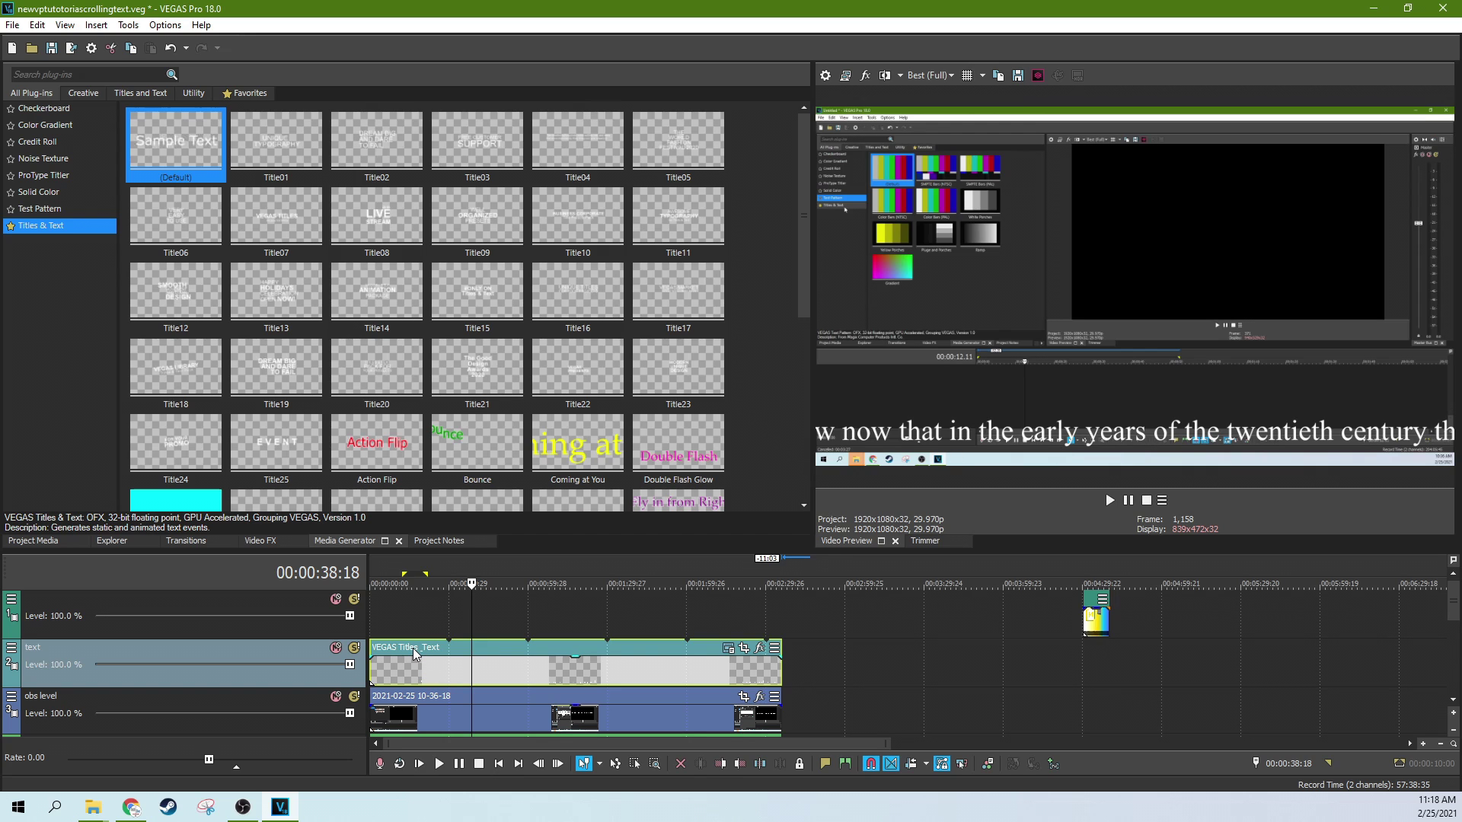
{"action": "right_click", "coordinate": [326, 628]}
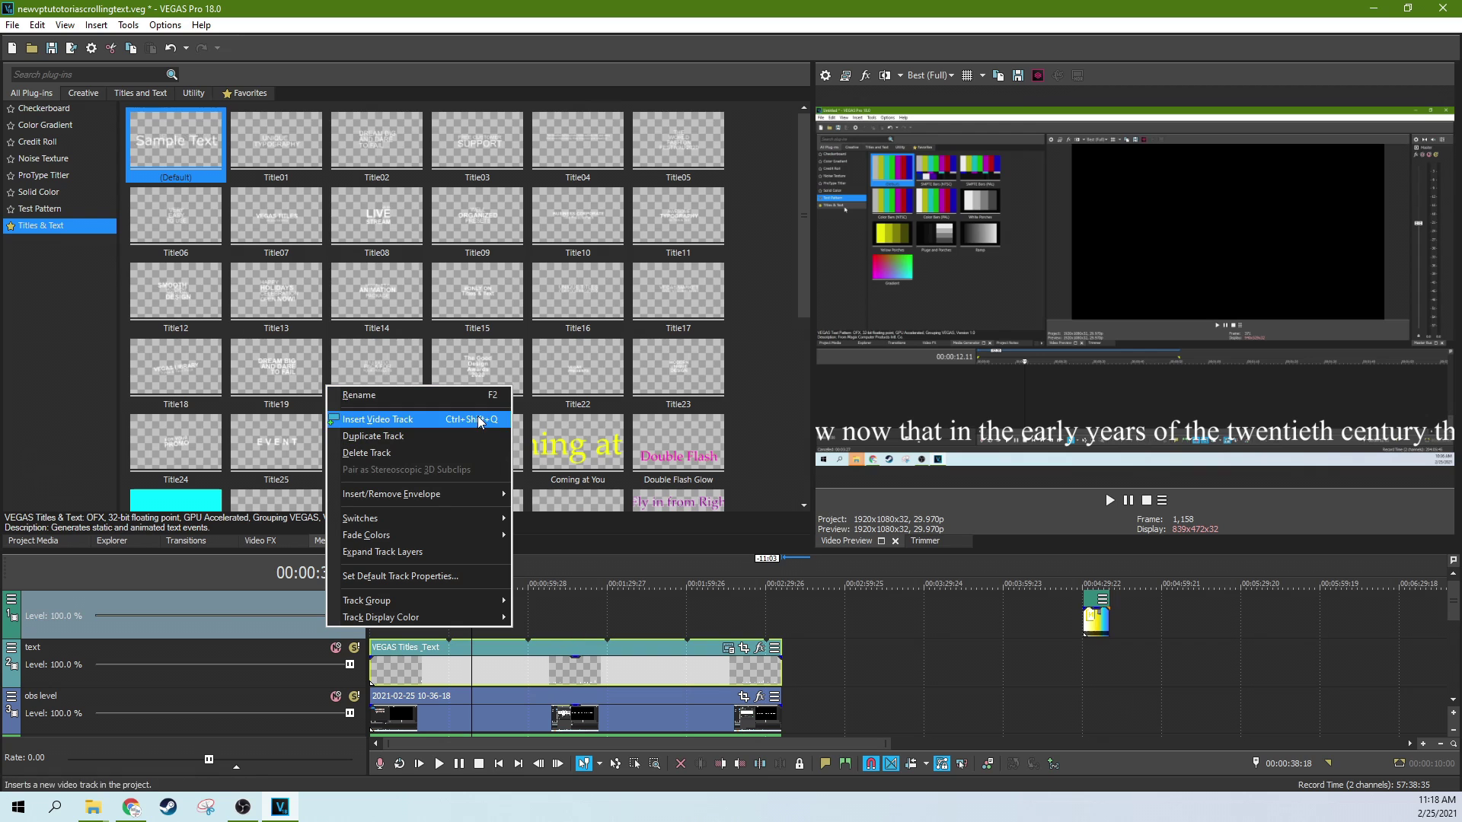
Step: Move the title event up onto the top track at about 51 seconds
{"action": "left_click", "coordinate": [545, 646]}
{"action": "left_click_drag", "start_coordinate": [545, 645], "coordinate": [505, 633]}
{"action": "left_click", "coordinate": [505, 633]}
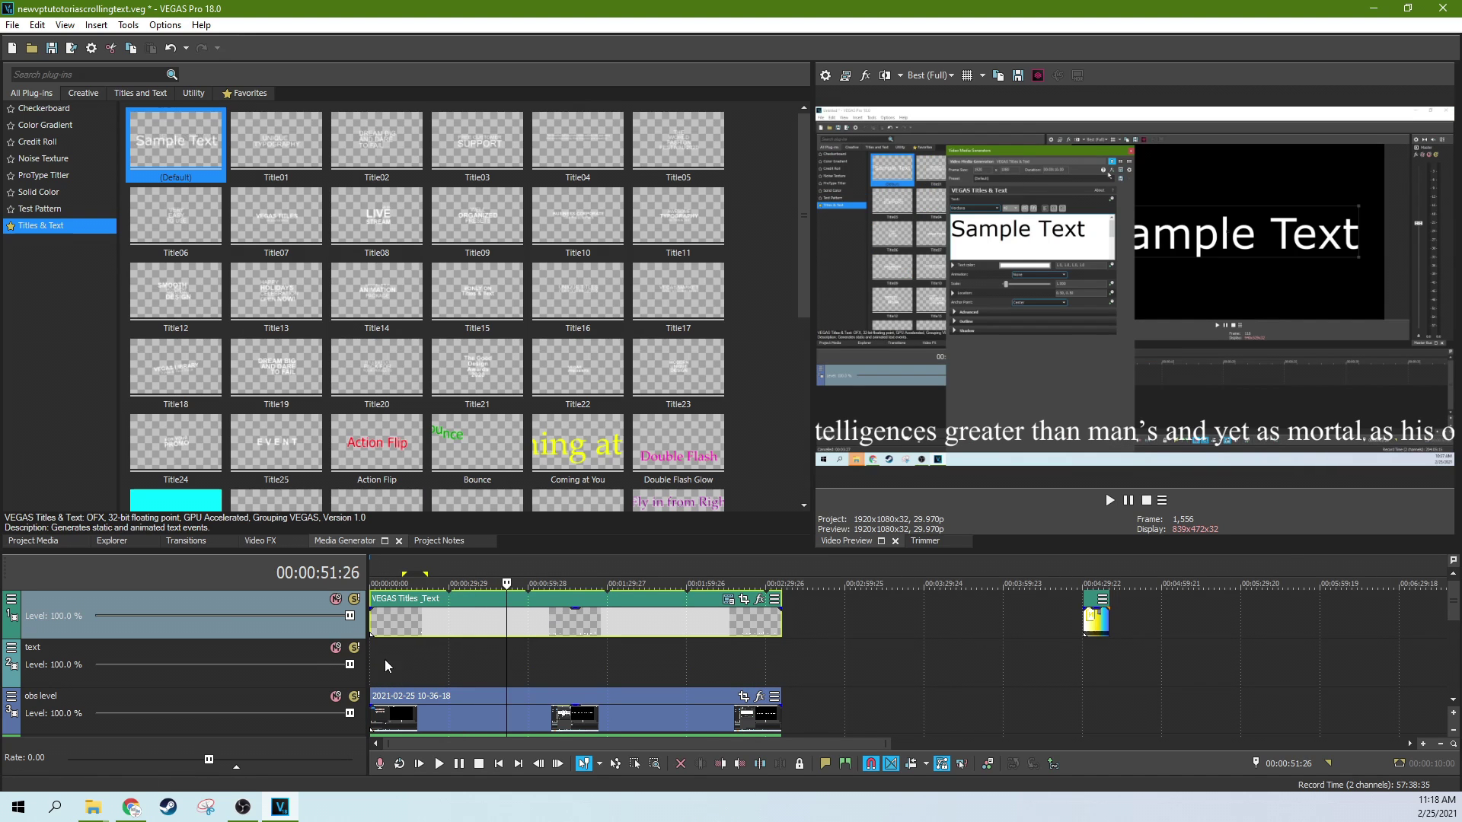
Step: Add a Black Solid Color event on the text track below the title, lengthened to match the title
{"action": "left_click", "coordinate": [47, 192]}
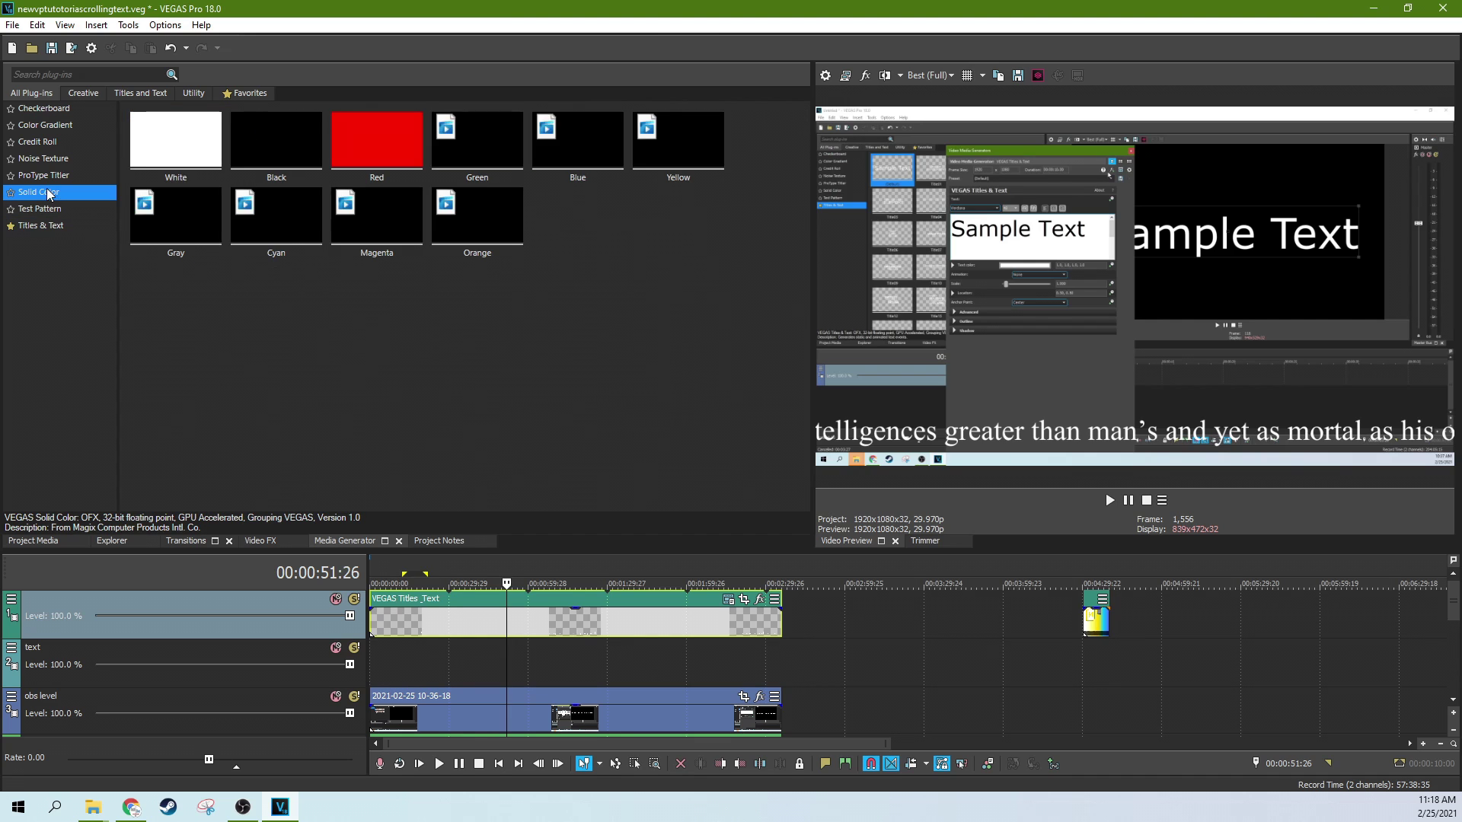
{"action": "left_click_drag", "start_coordinate": [274, 183], "coordinate": [359, 646]}
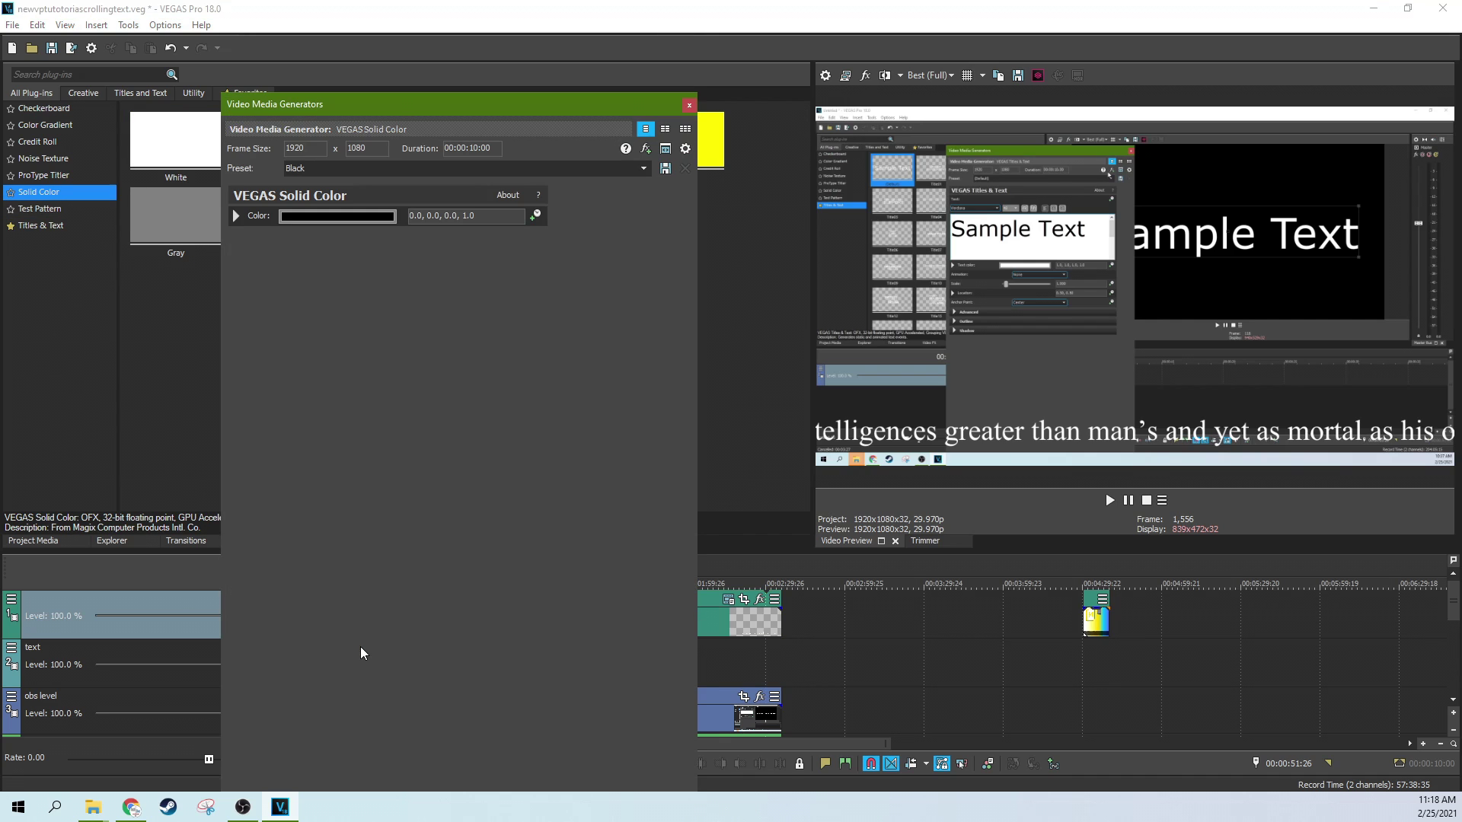
{"action": "left_click", "coordinate": [688, 105]}
{"action": "left_click_drag", "start_coordinate": [394, 672], "coordinate": [780, 671]}
{"action": "left_click", "coordinate": [679, 687]}
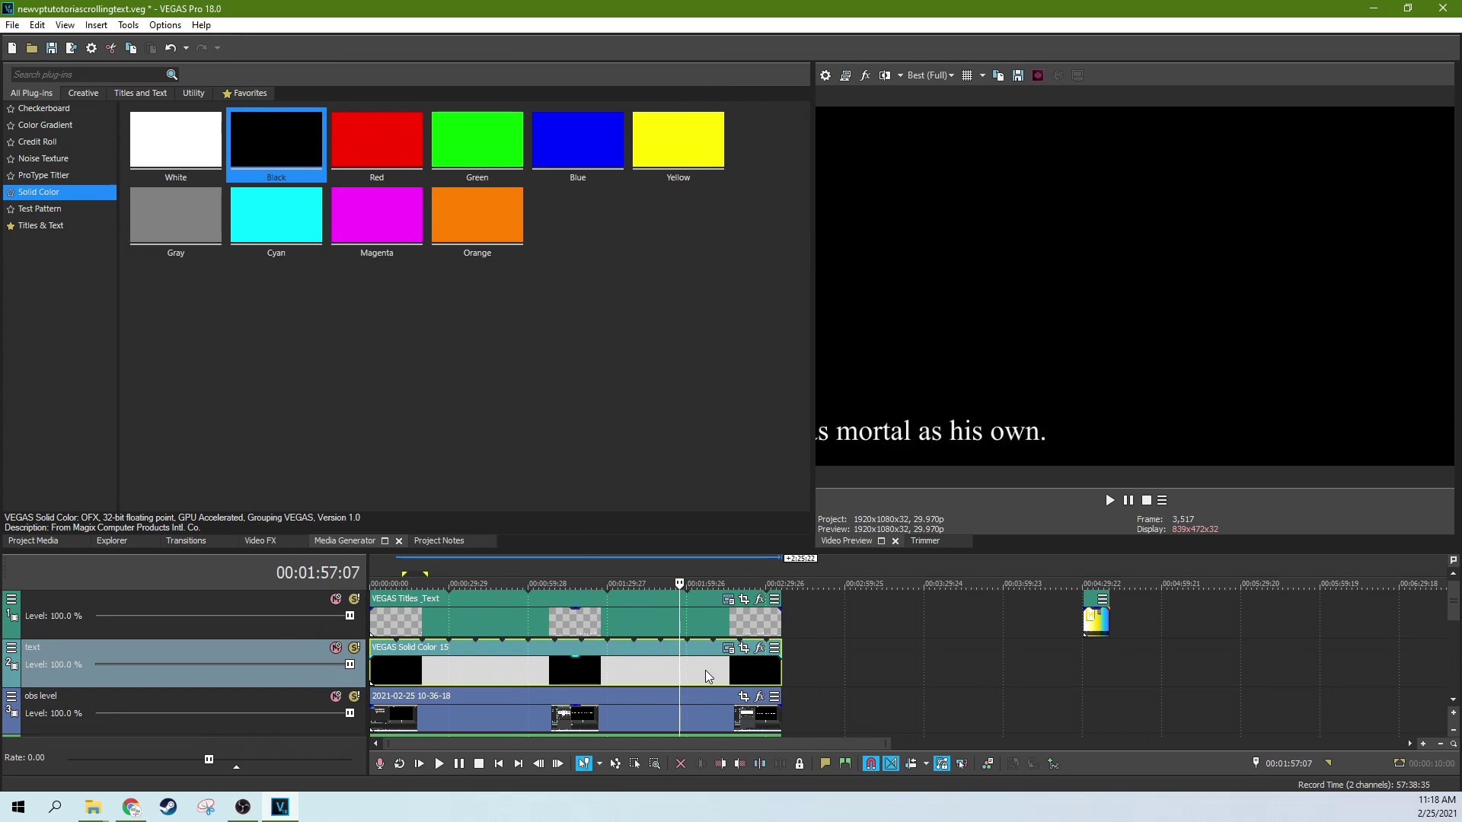
{"action": "left_click", "coordinate": [743, 648]}
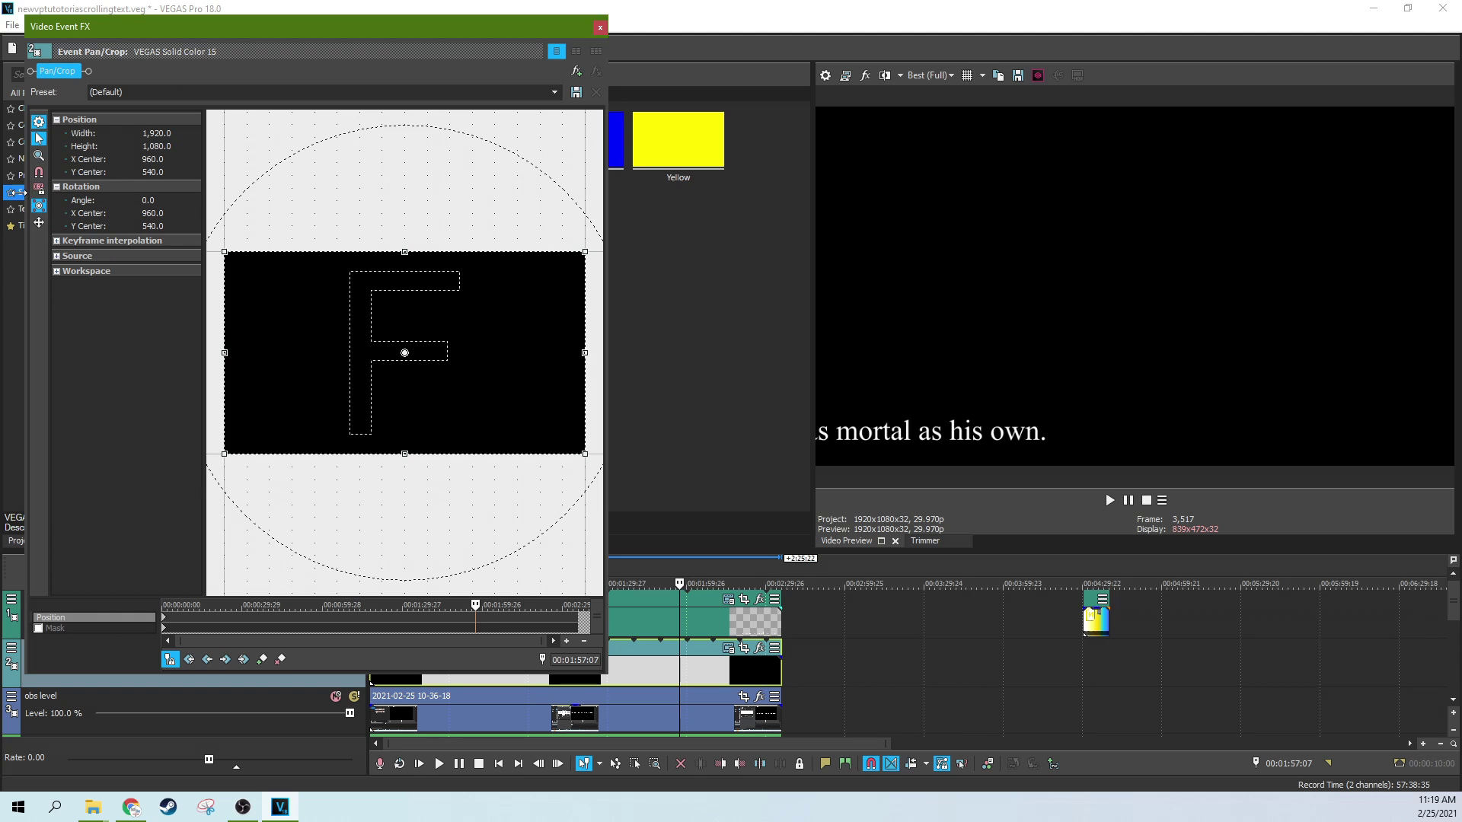
Step: Crop the black solid down to a thin strip 131.4 high in Pan/Crop
{"action": "left_click_drag", "start_coordinate": [406, 251], "coordinate": [405, 341]}
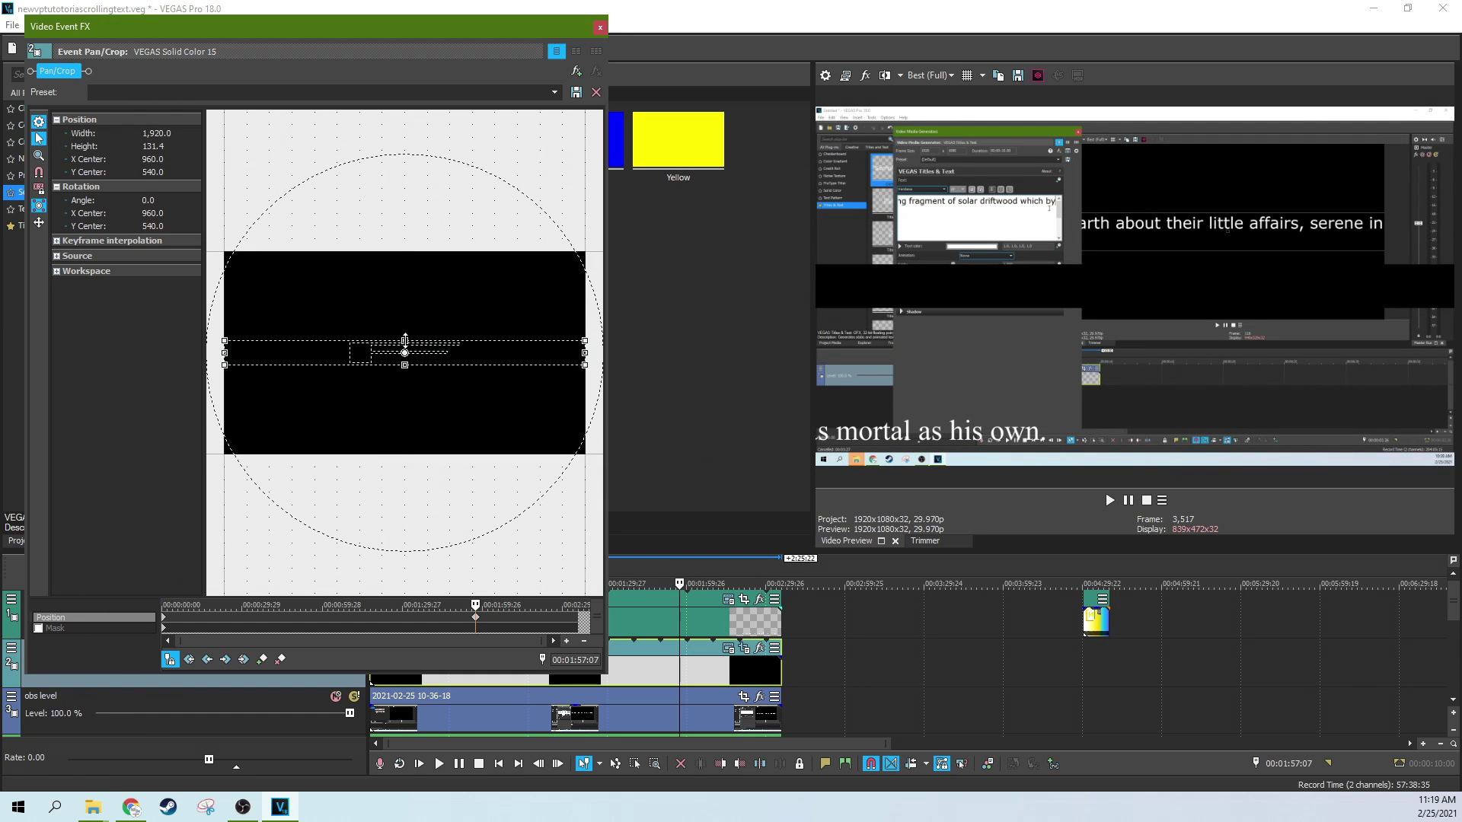
{"action": "left_click", "coordinate": [600, 28]}
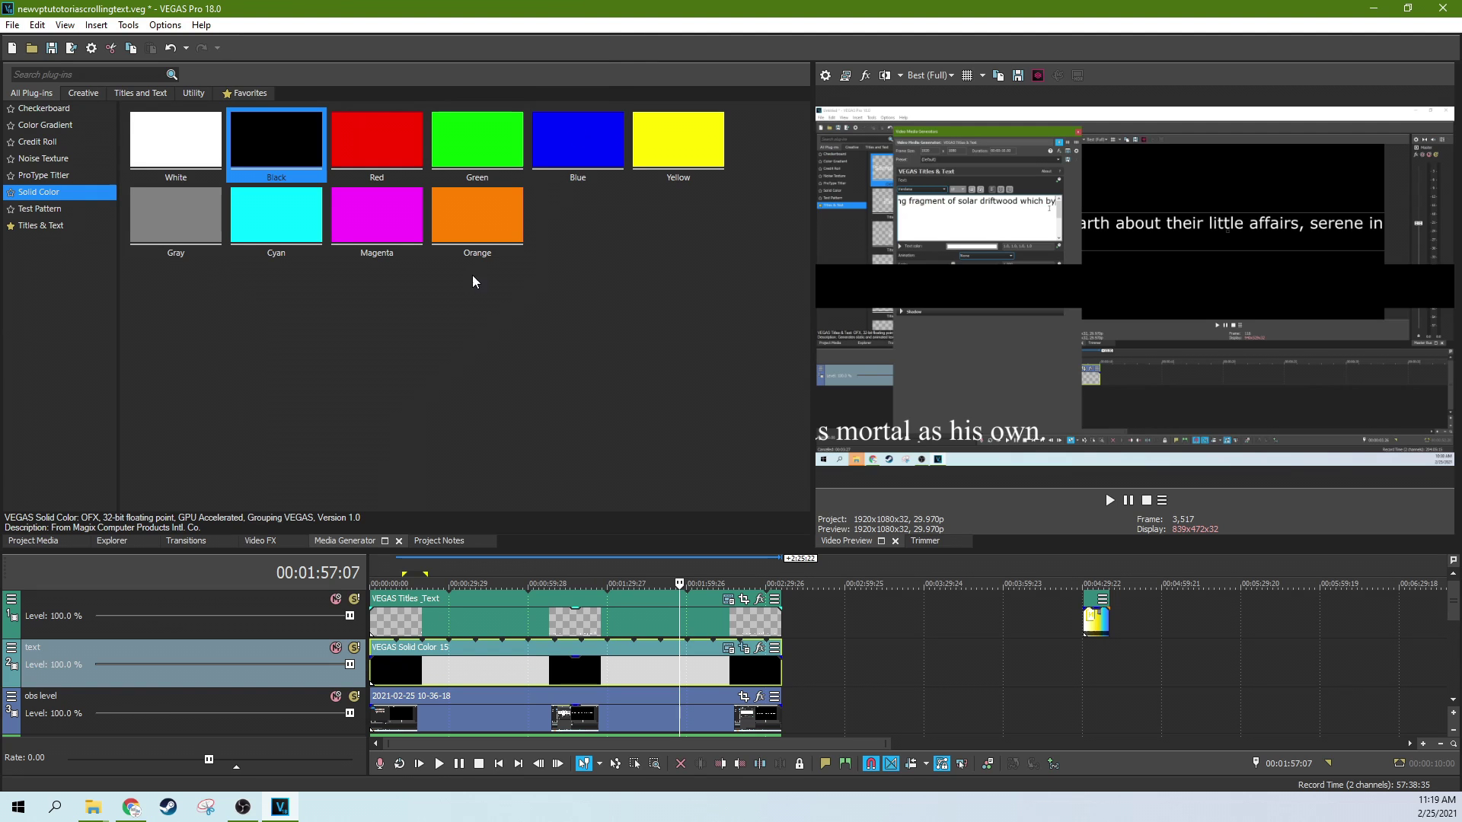
{"action": "left_click", "coordinate": [273, 537]}
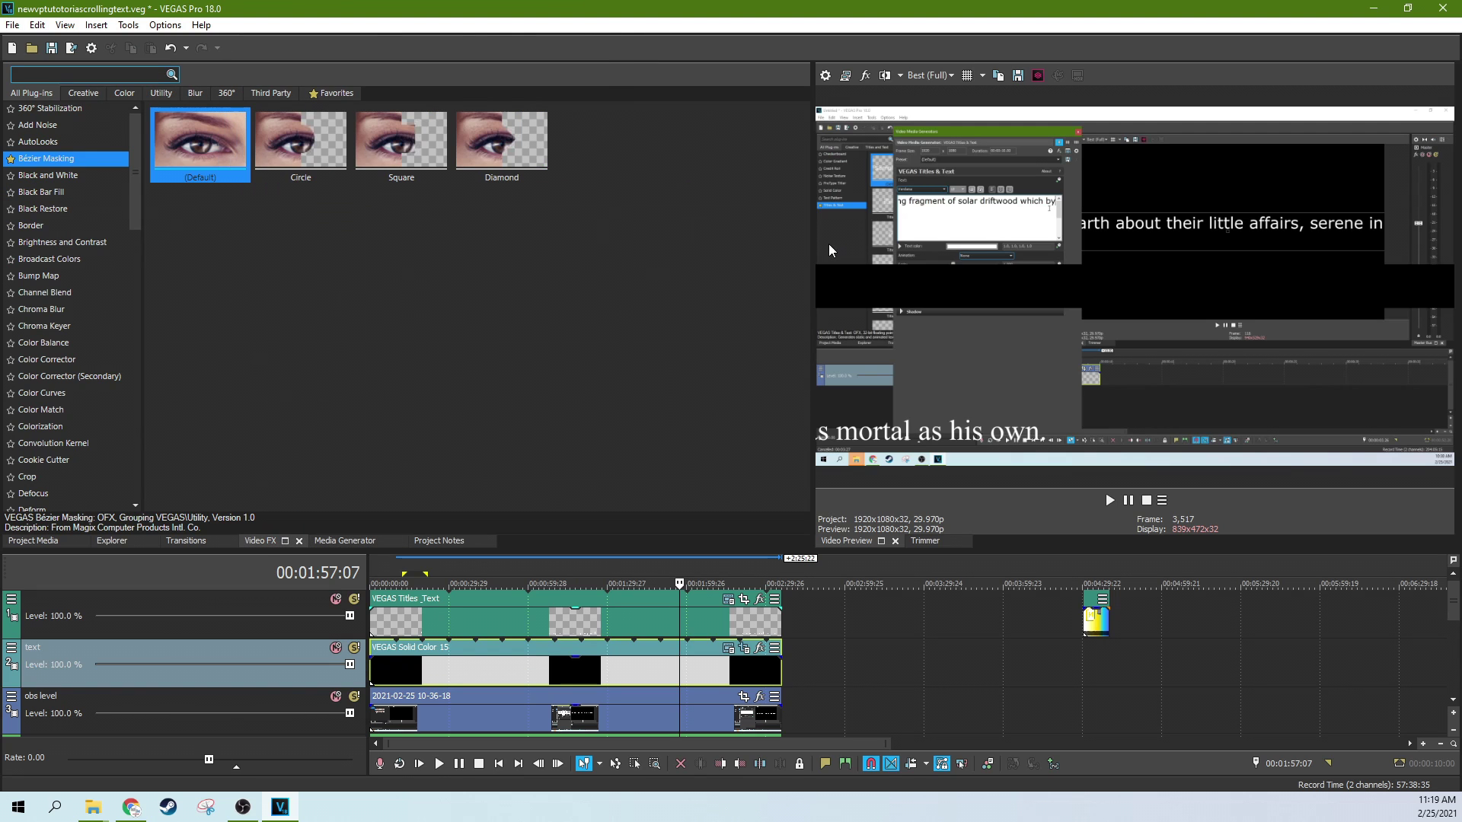
Step: Apply Picture In Picture to the black event via a 'pic' search, with scale 1.000
{"action": "left_click", "coordinate": [38, 73]}
{"action": "type", "text": "pic"}
{"action": "left_click_drag", "start_coordinate": [202, 170], "coordinate": [444, 668]}
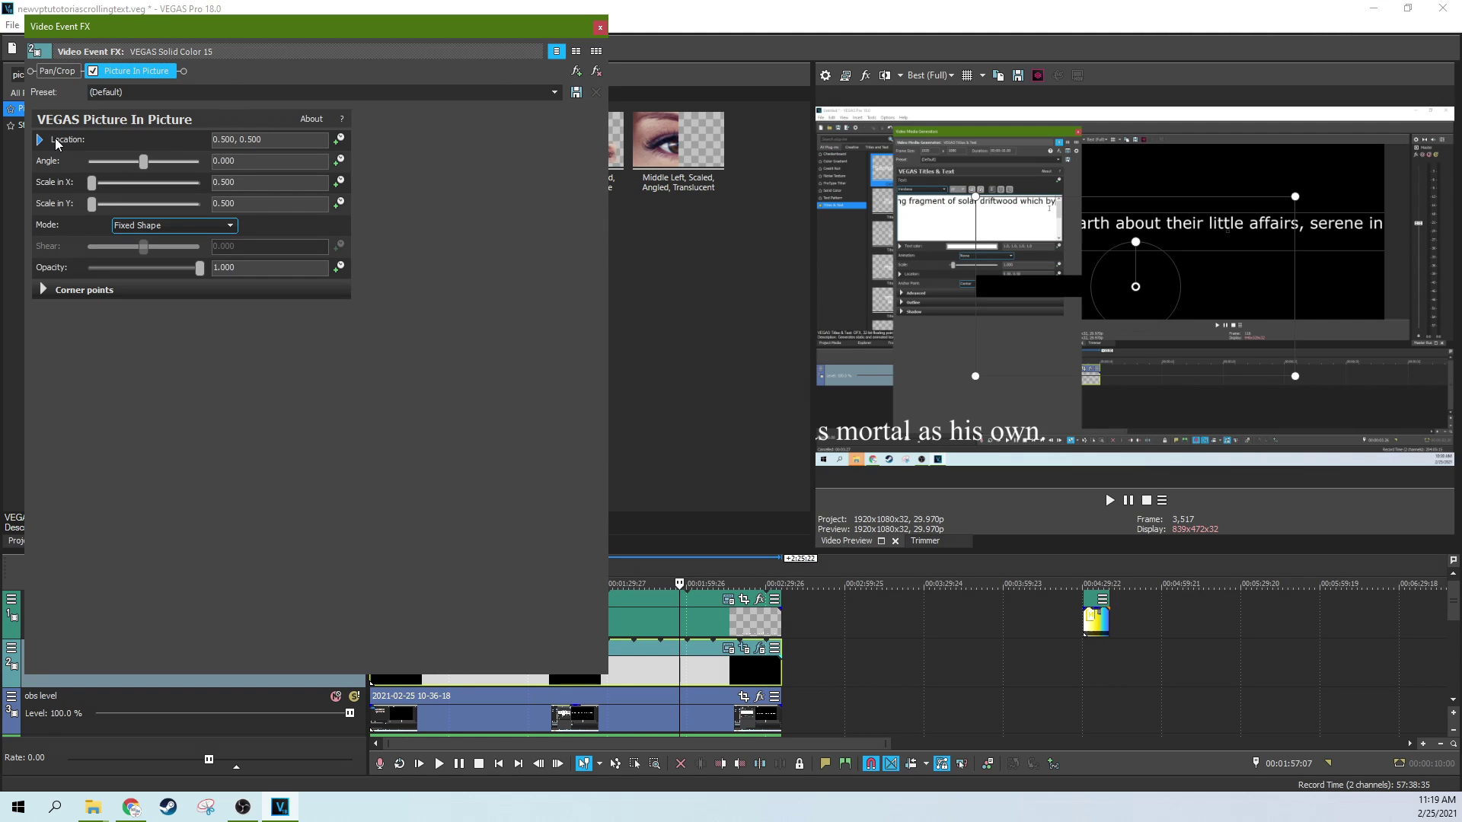
{"action": "left_click", "coordinate": [215, 183]}
{"action": "type", "text": "1"}
{"action": "key", "text": "Return"}
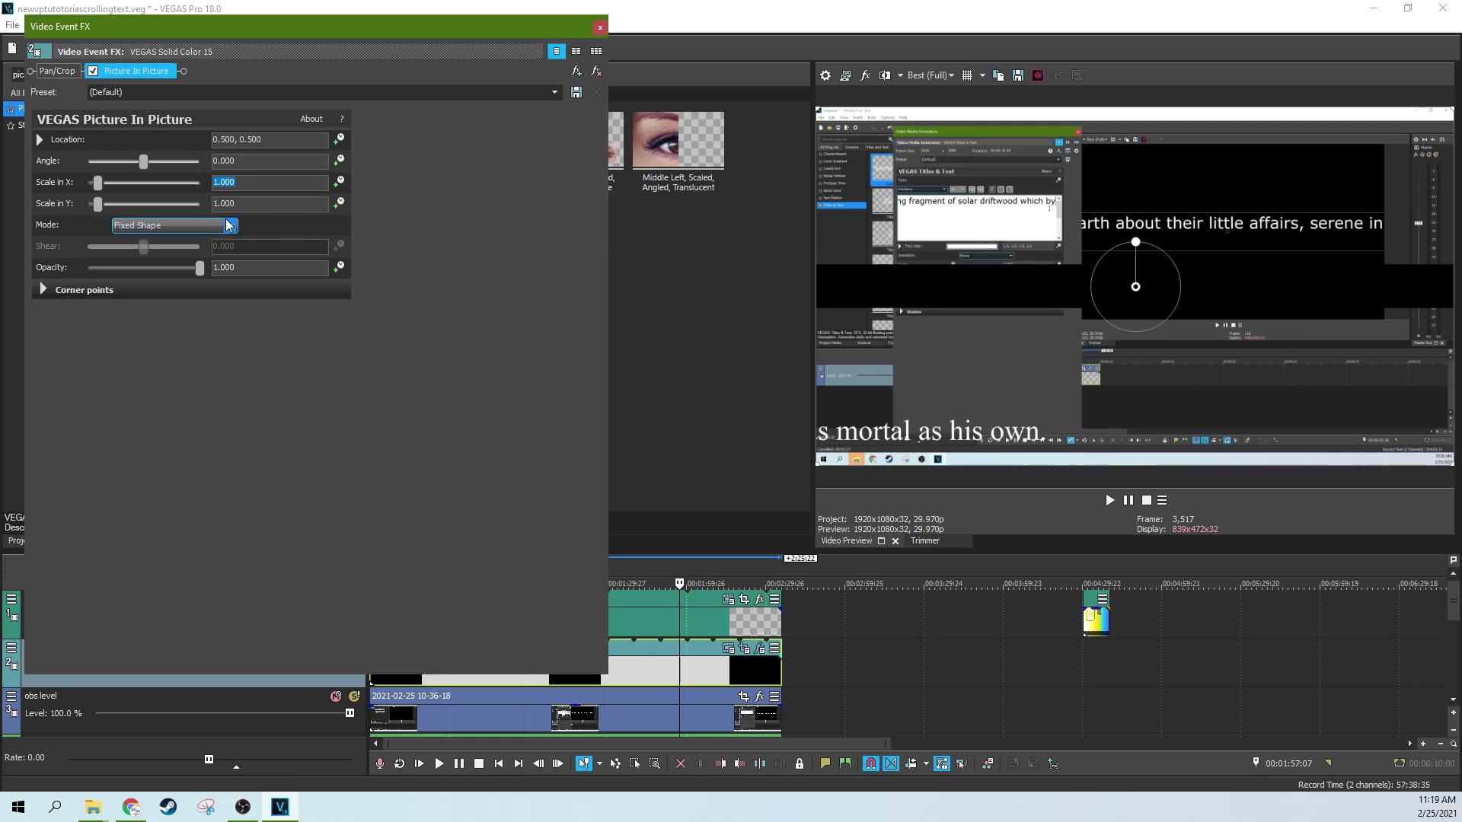
Step: Scale the strip to 1.380 and position it low at 0.473, 0.097 behind the text
{"action": "left_click", "coordinate": [98, 185]}
{"action": "left_click_drag", "start_coordinate": [98, 190], "coordinate": [102, 185]}
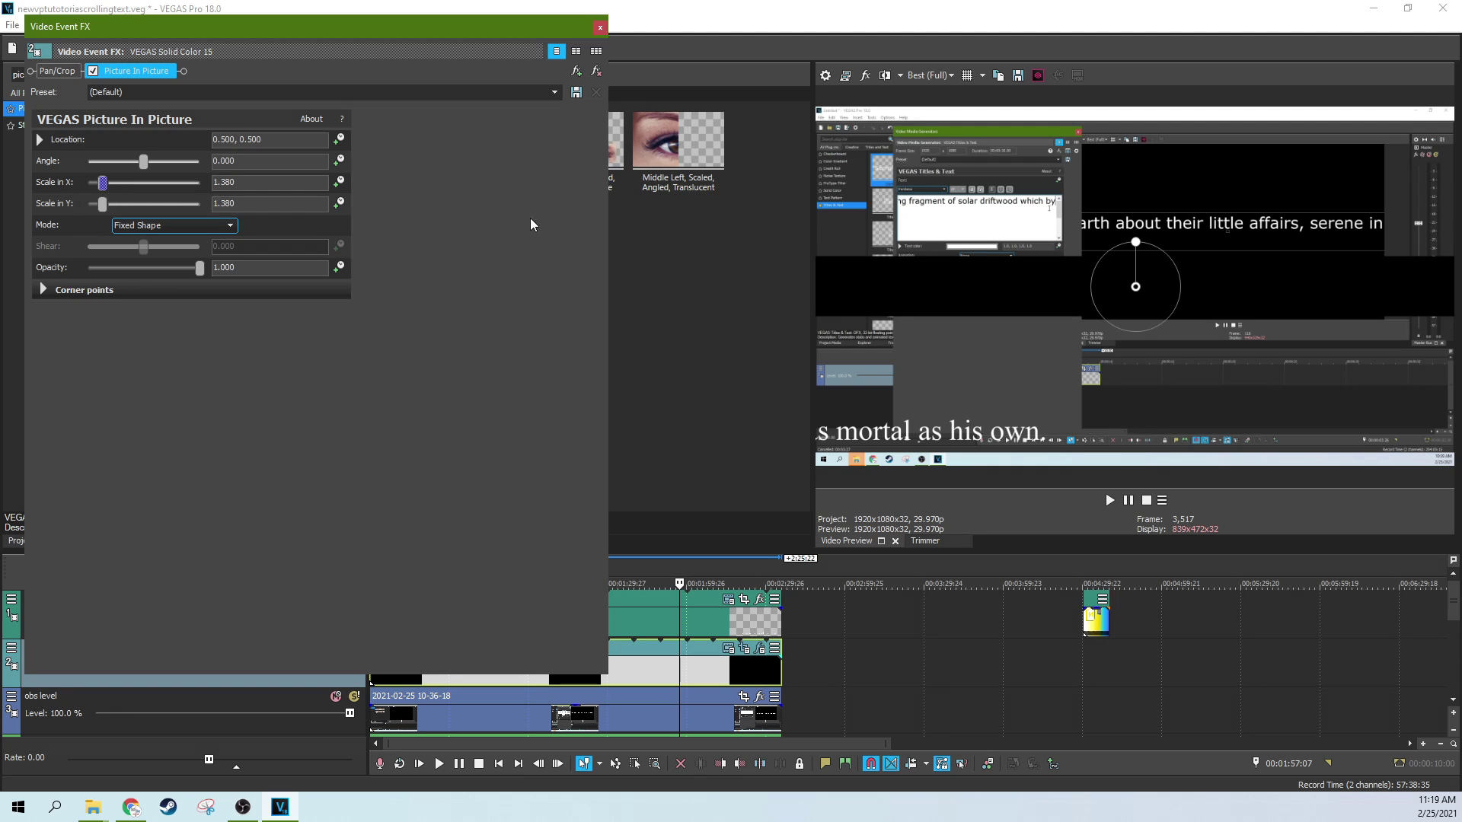
{"action": "left_click_drag", "start_coordinate": [890, 230], "coordinate": [877, 369]}
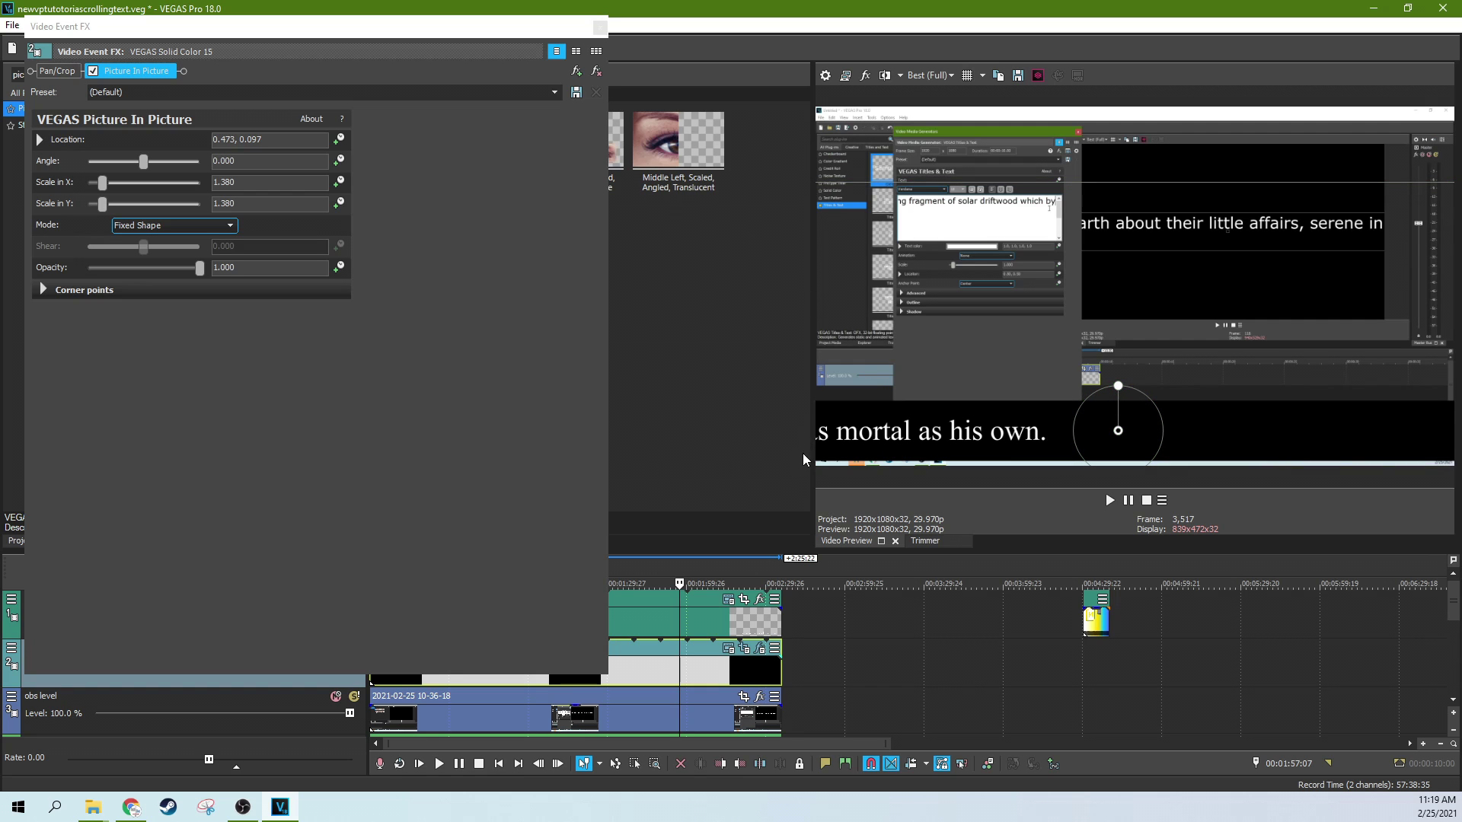
{"action": "left_click", "coordinate": [602, 28]}
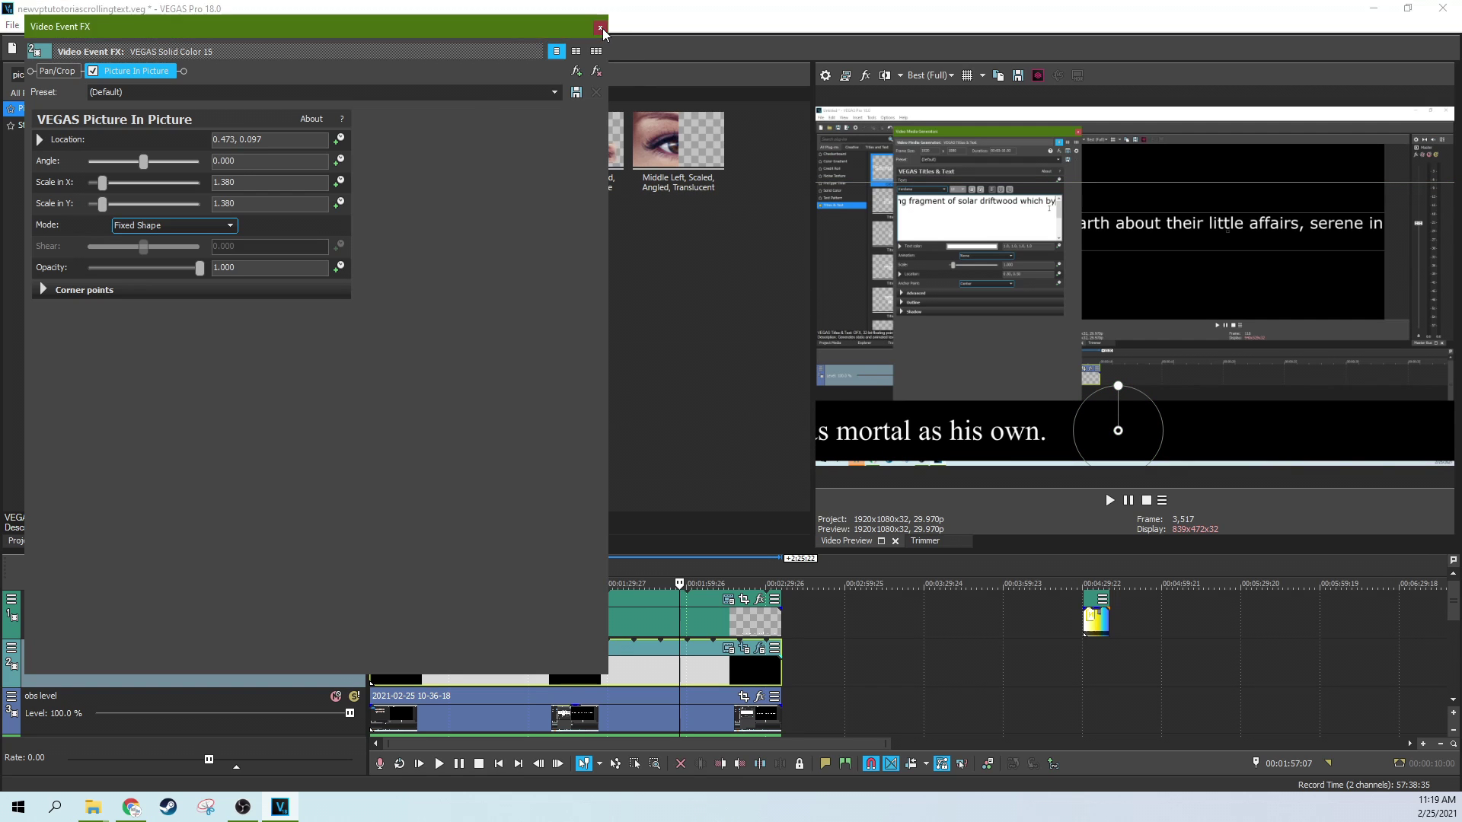
{"action": "left_click", "coordinate": [602, 28]}
{"action": "left_click", "coordinate": [583, 614]}
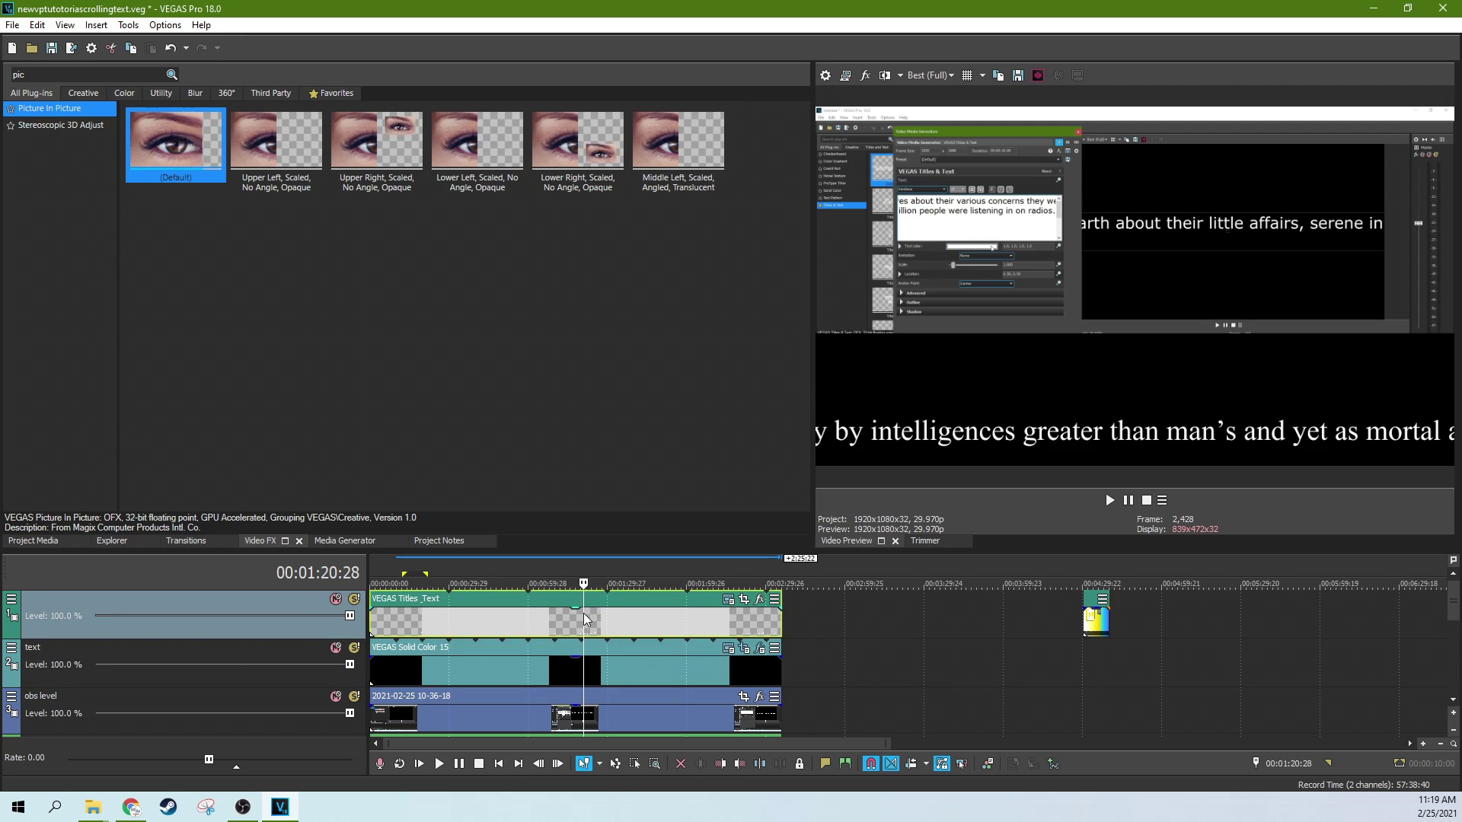
Step: Copy the thin-strip crop keyframe from 00:01:57:09 onto the animation's start at 00:00:00:00
{"action": "left_click", "coordinate": [668, 624]}
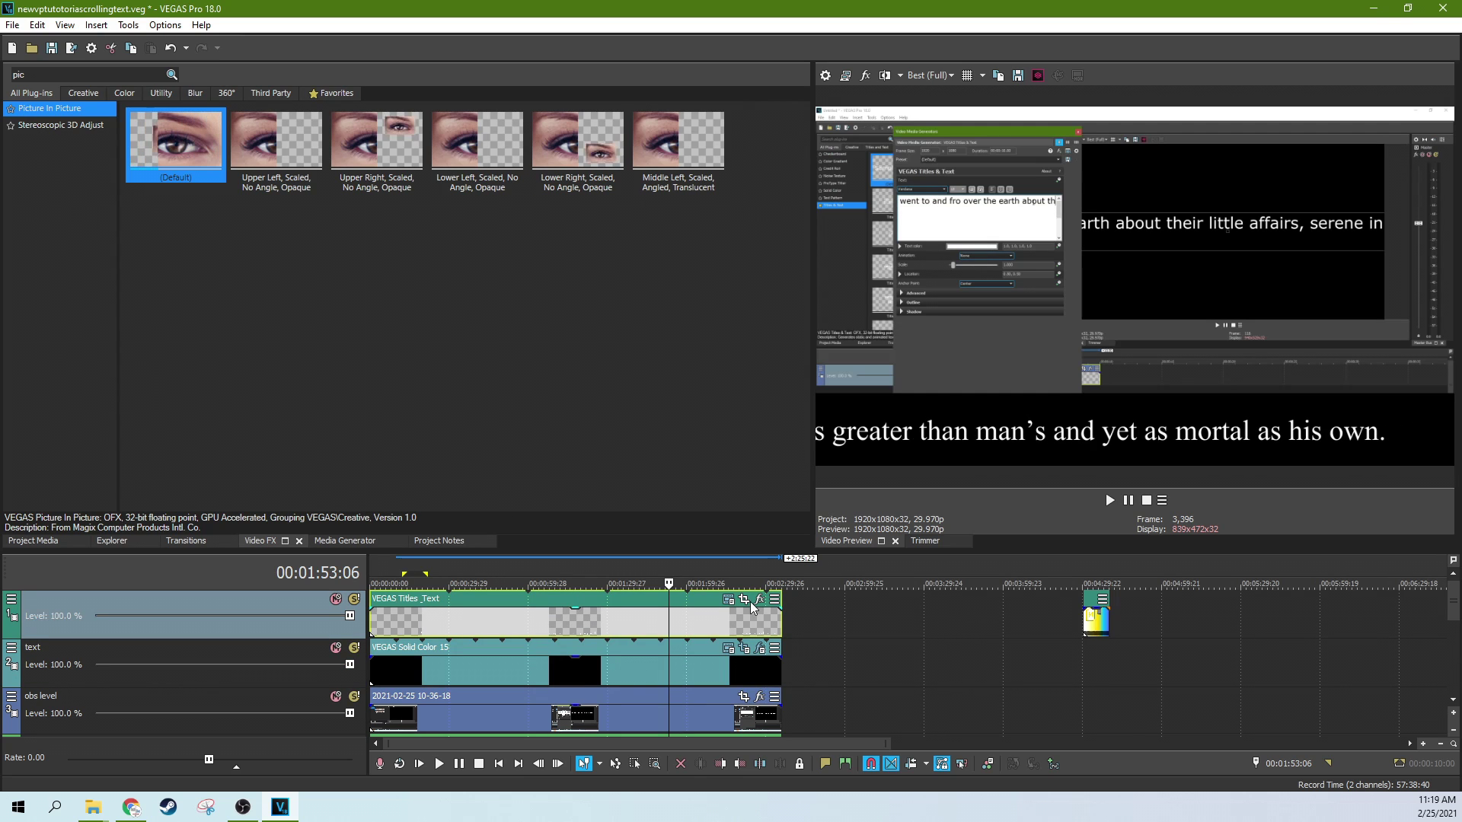
{"action": "left_click", "coordinate": [743, 648]}
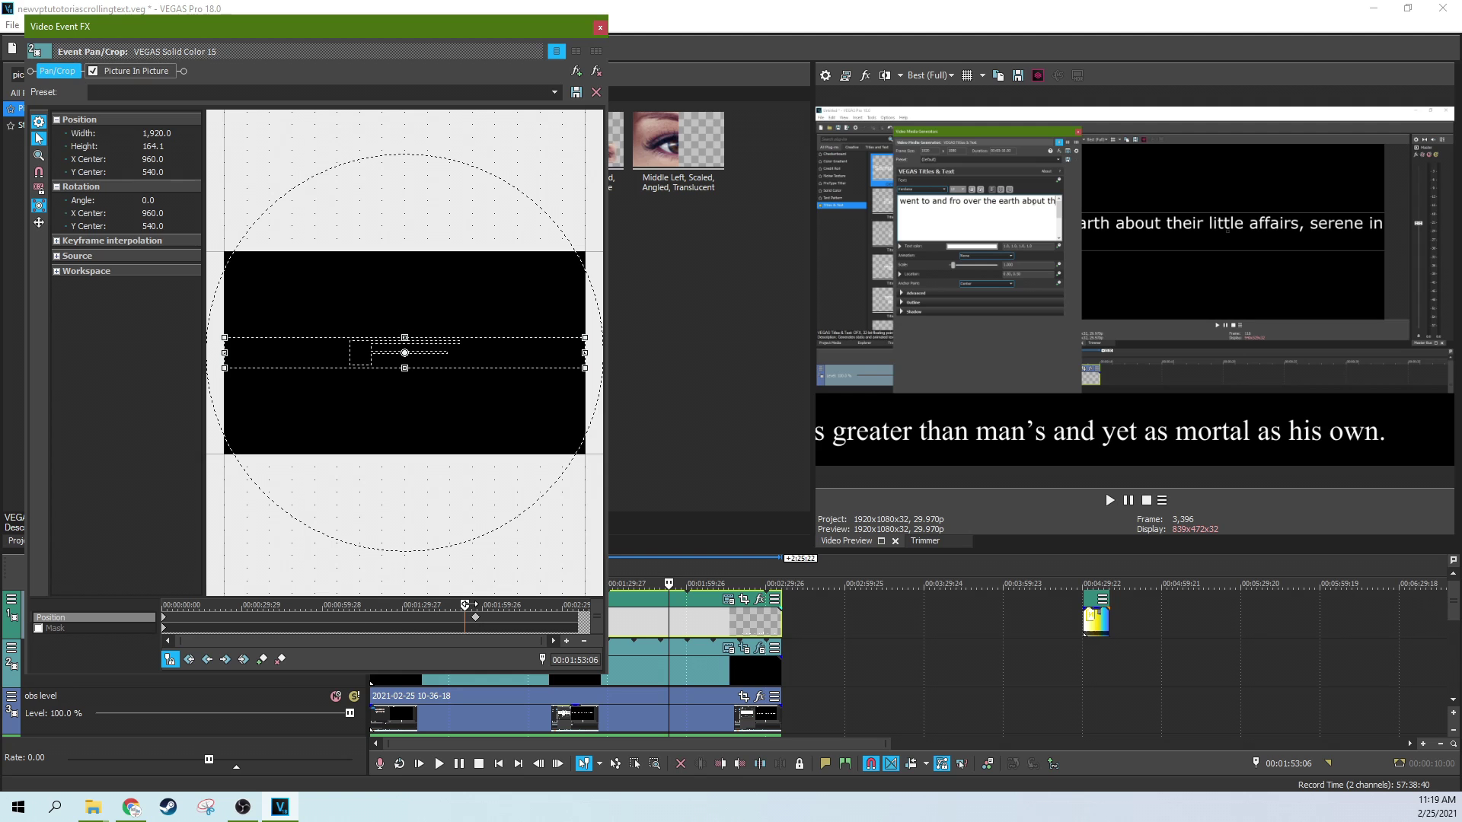
{"action": "left_click_drag", "start_coordinate": [464, 604], "coordinate": [475, 563]}
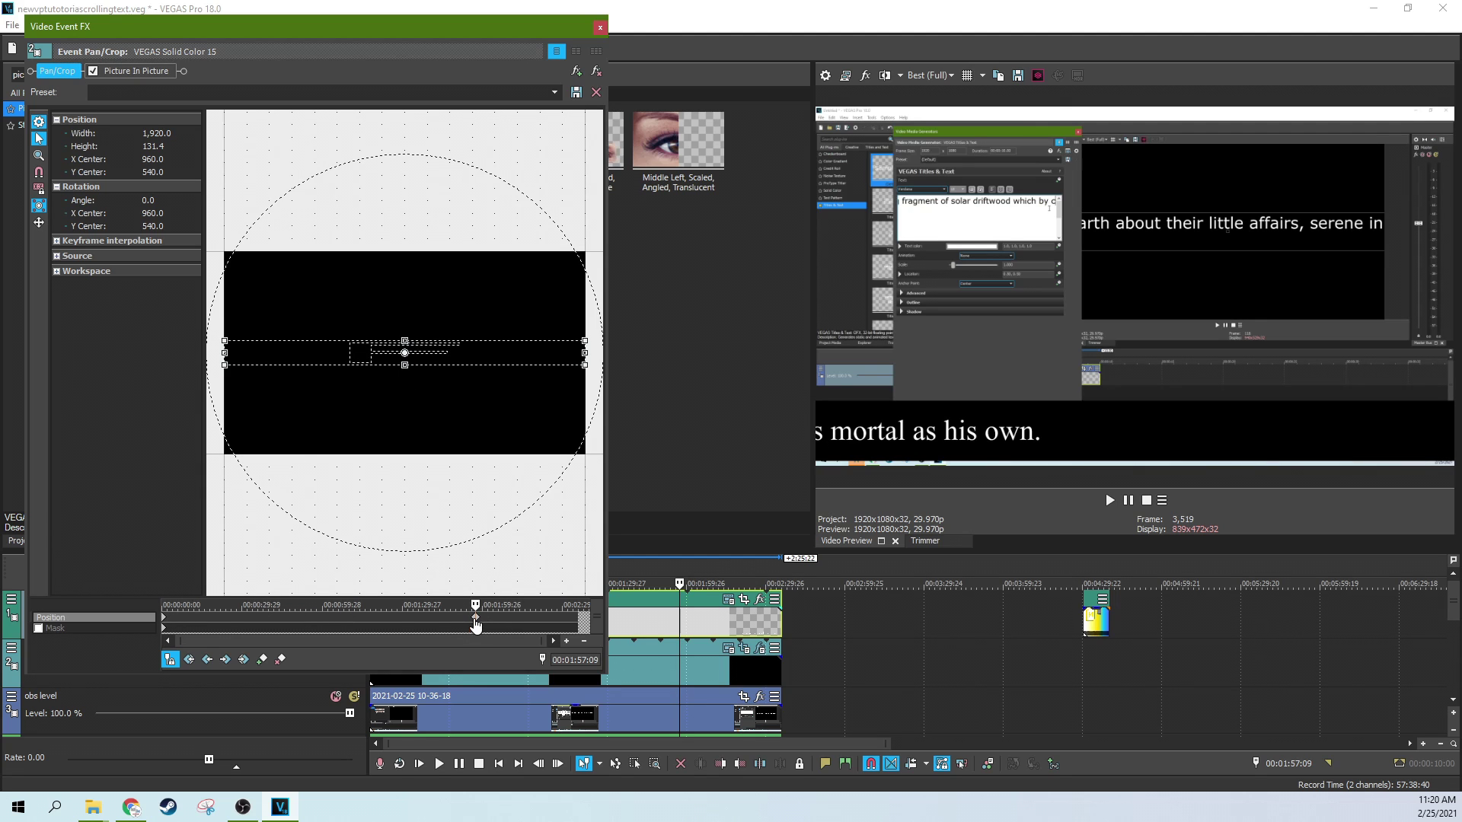
{"action": "left_click", "coordinate": [475, 617]}
{"action": "left_click", "coordinate": [163, 623]}
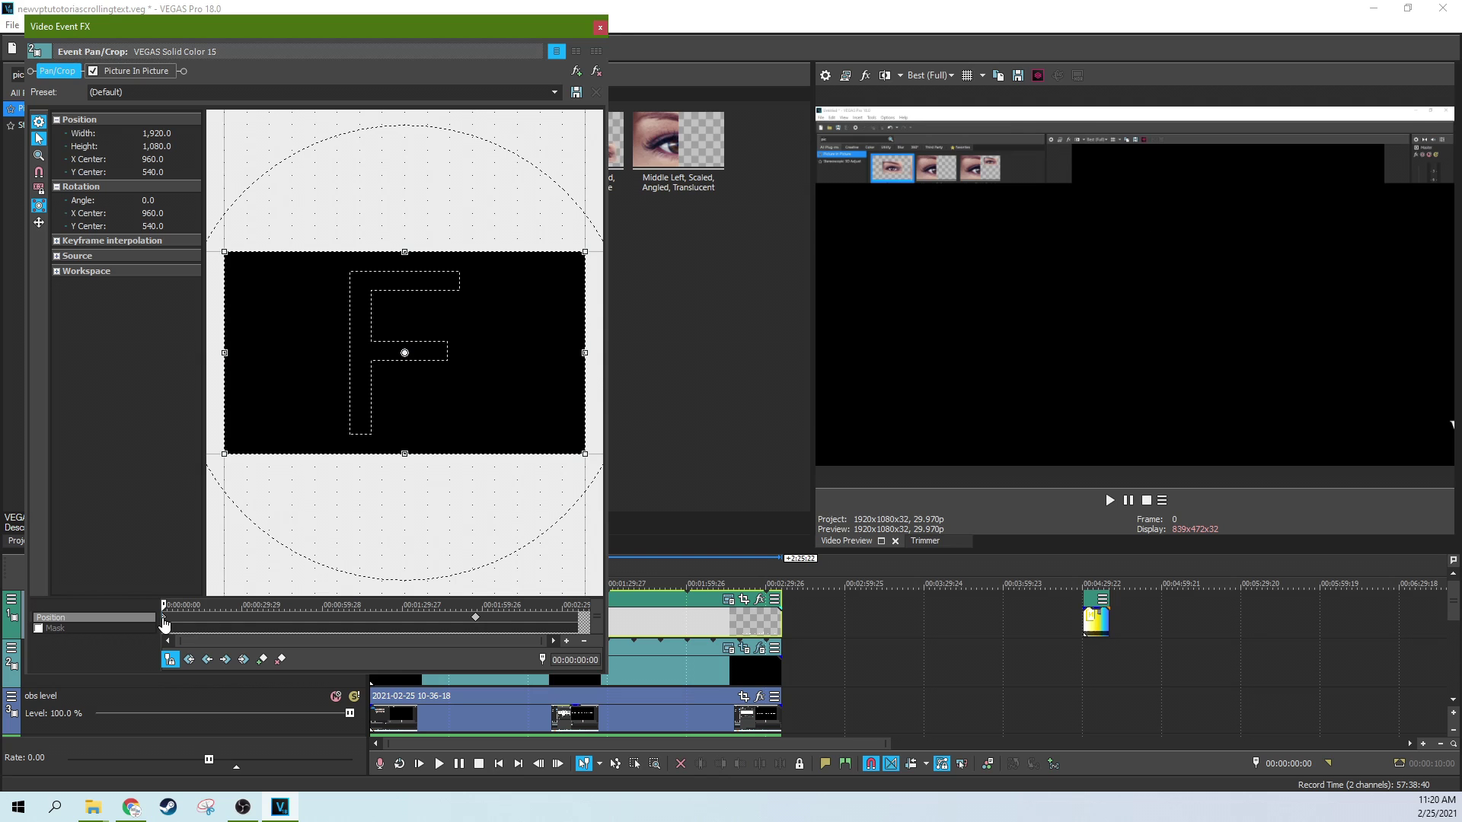
{"action": "key", "text": "Delete"}
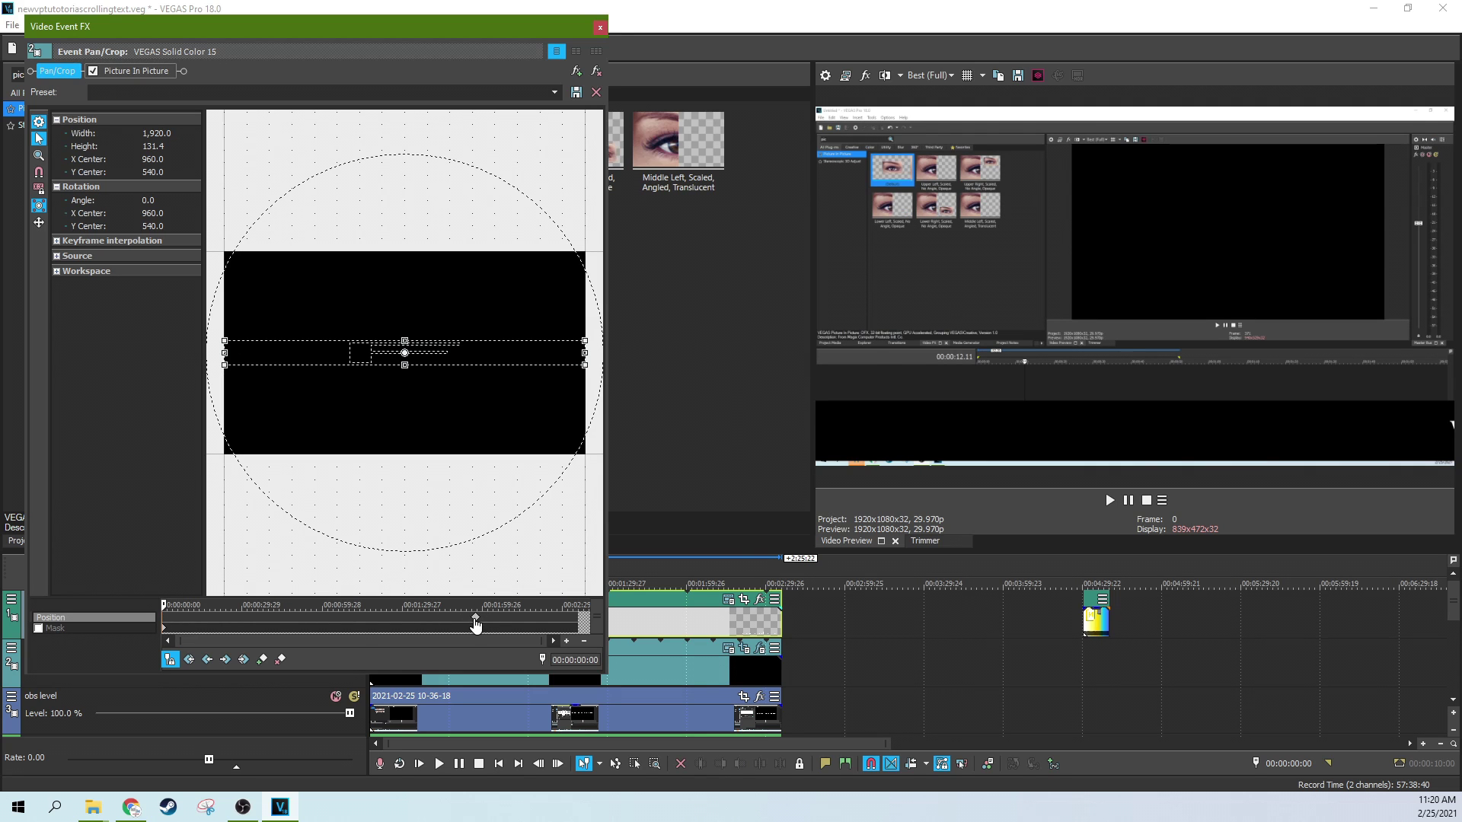
{"action": "left_click", "coordinate": [475, 623]}
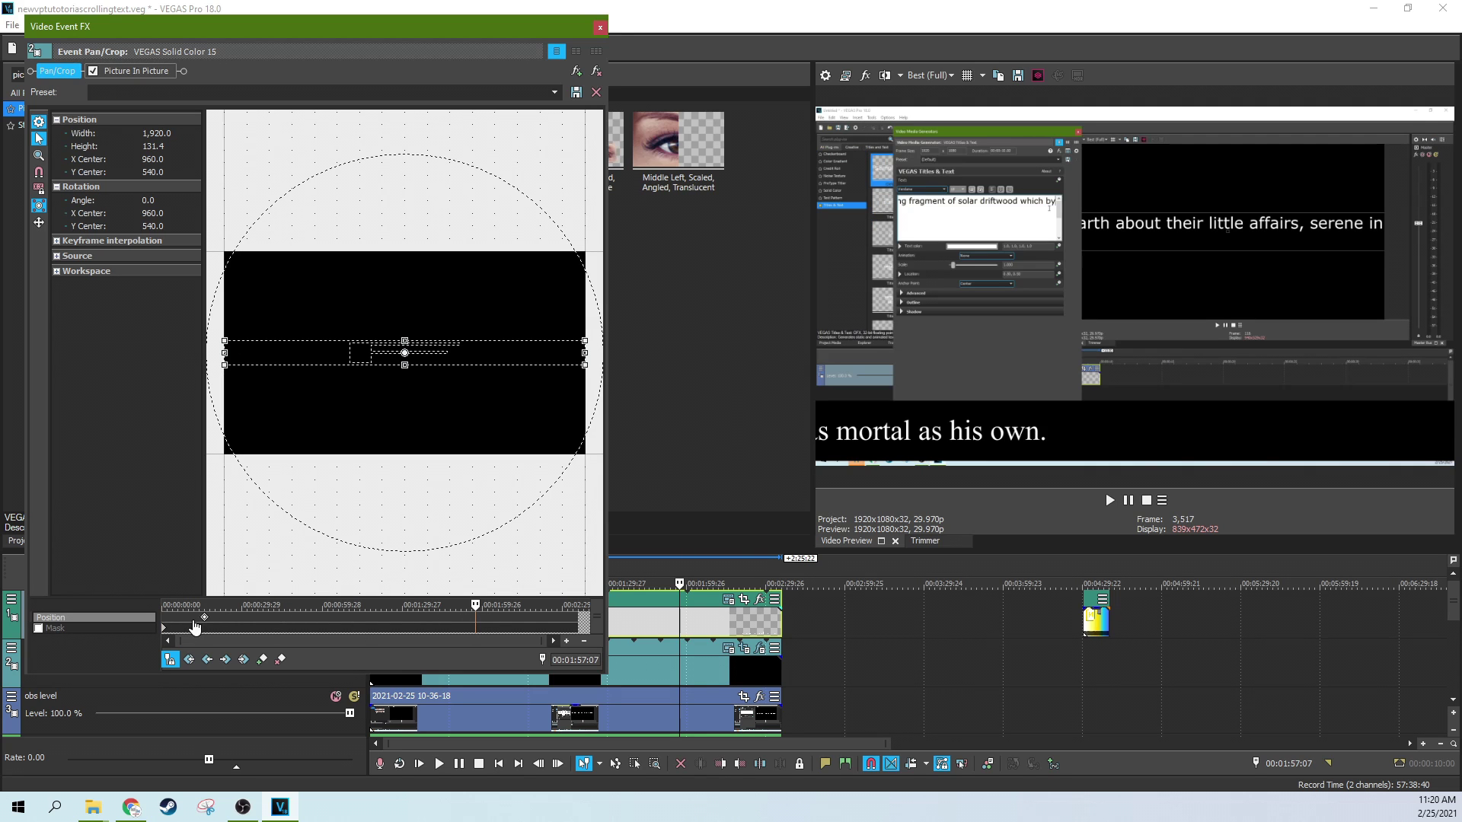
{"action": "left_click", "coordinate": [601, 29]}
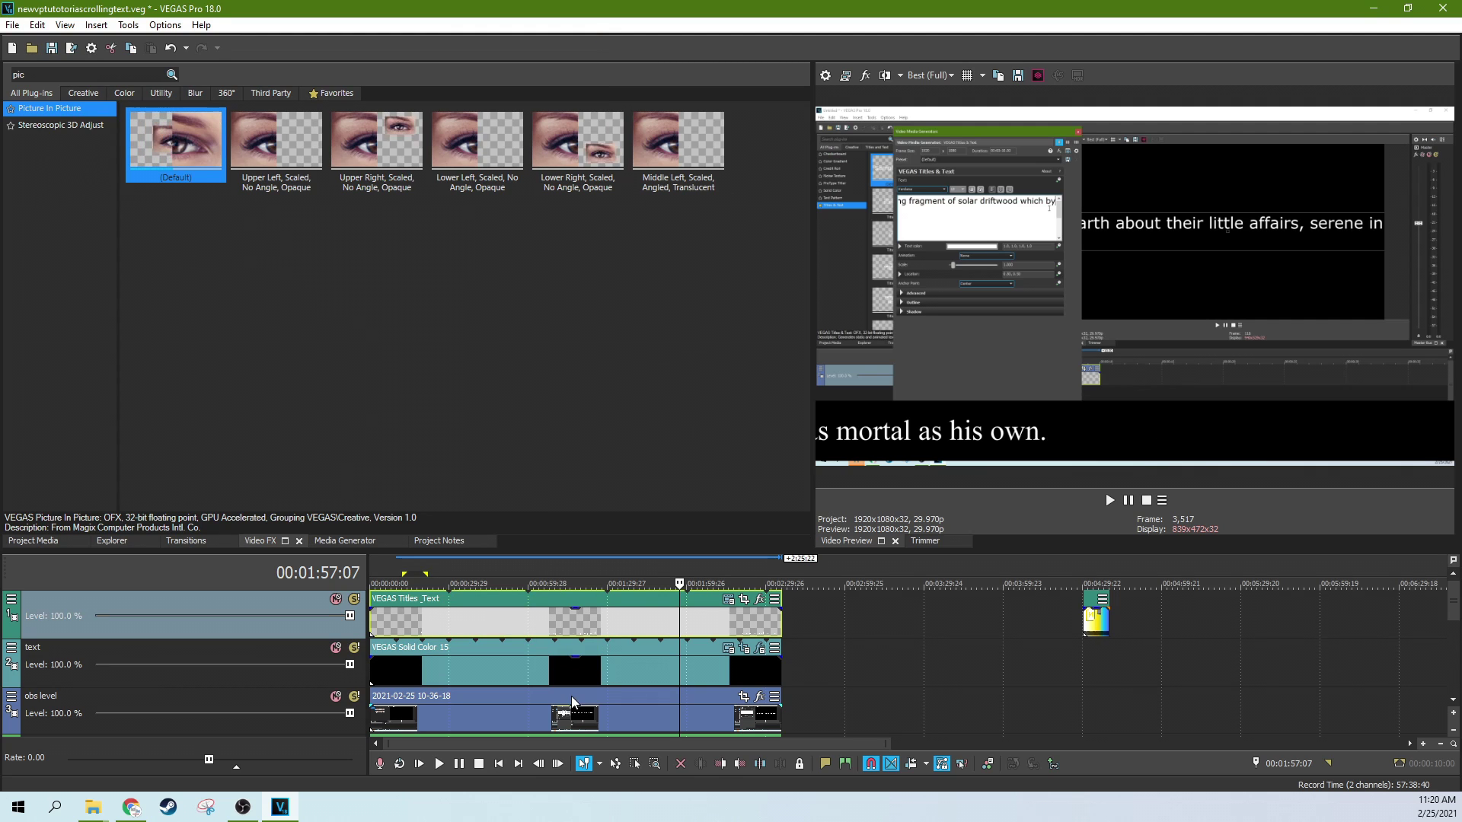
Step: Lower the black Solid Color event's opacity to about 78% and play back from 00:00:59:02
{"action": "left_click_drag", "start_coordinate": [349, 663], "coordinate": [225, 670]}
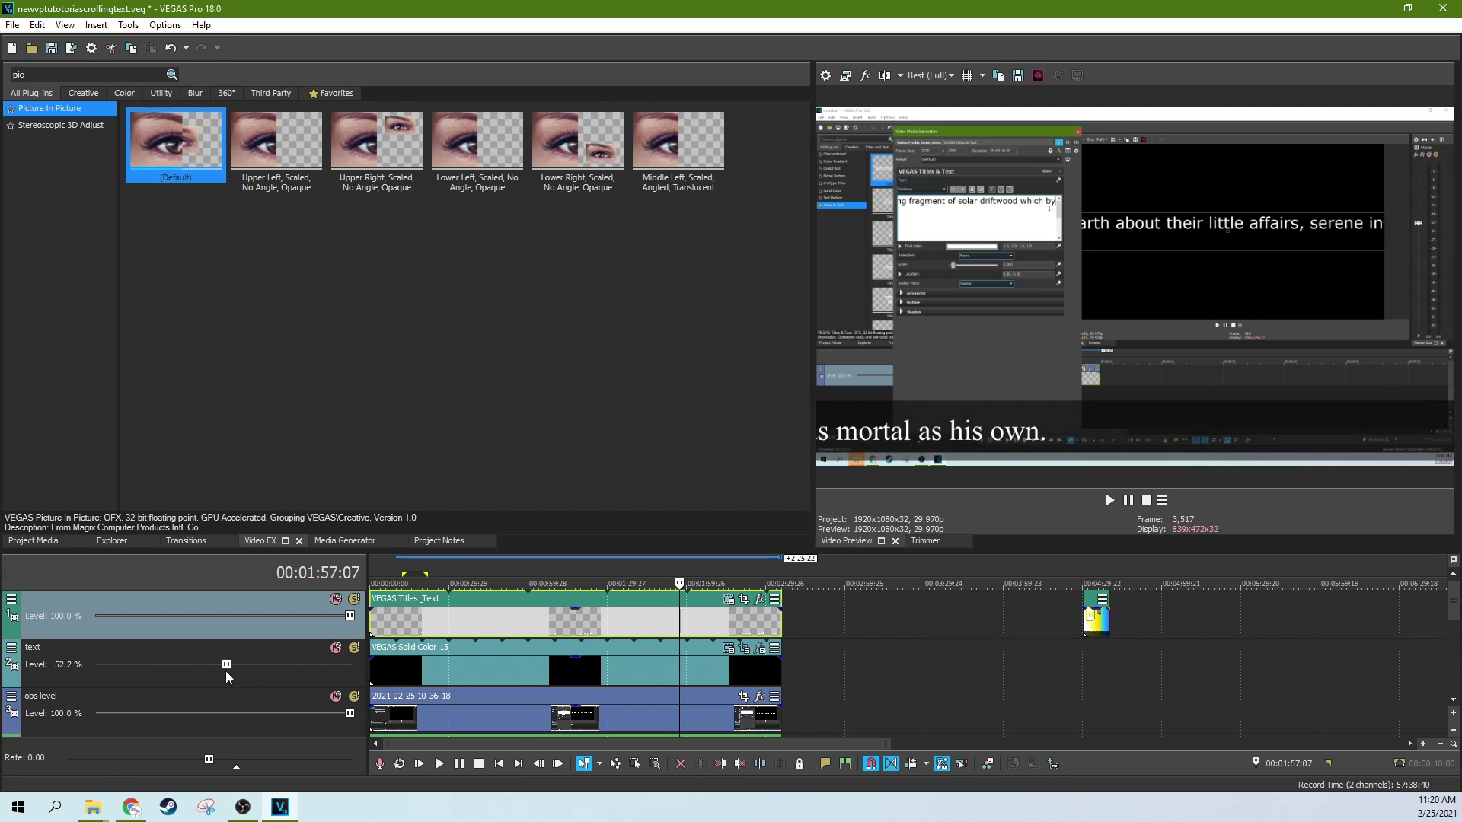
{"action": "double_click", "coordinate": [225, 669]}
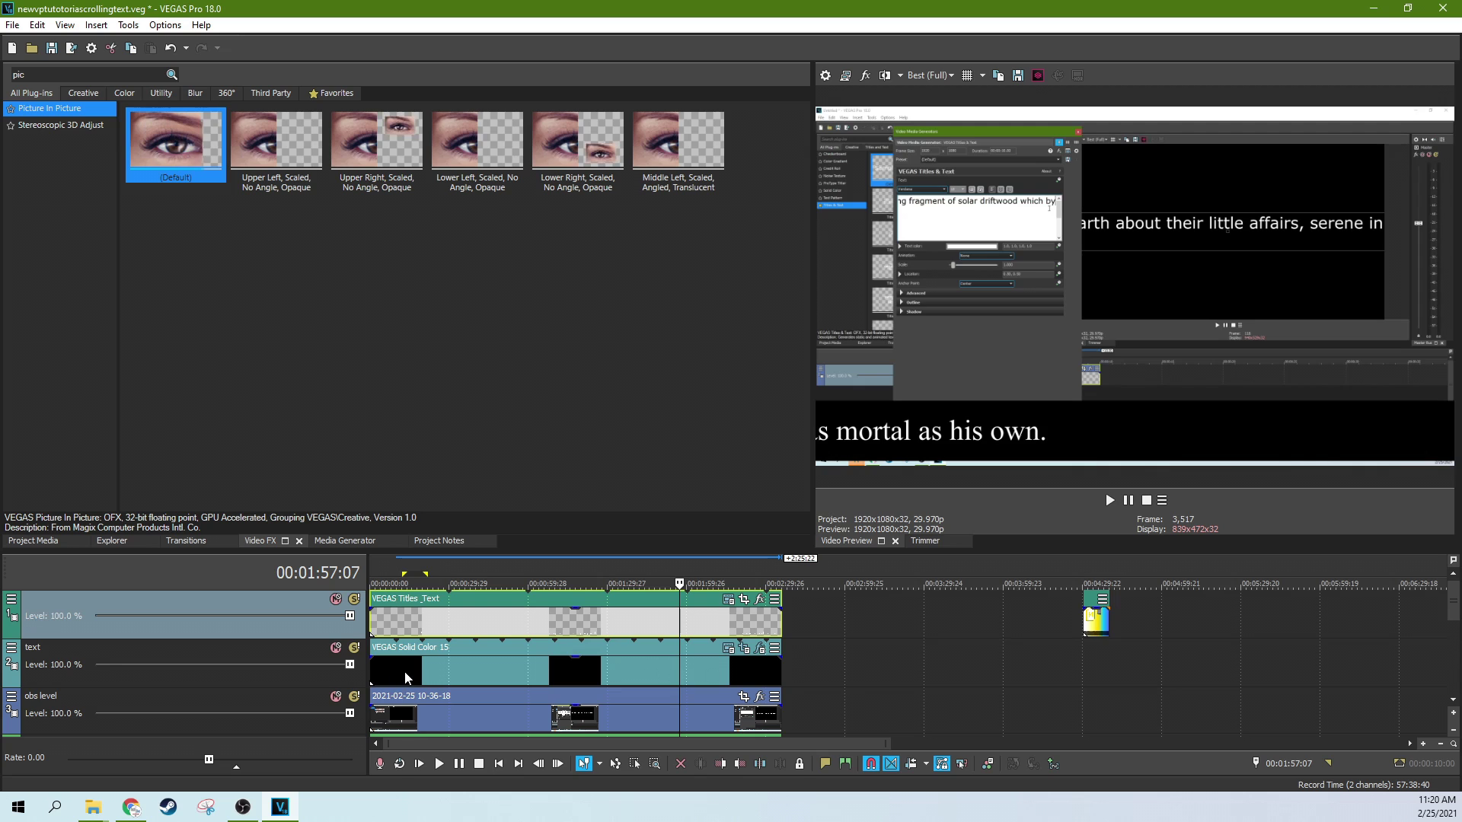
{"action": "left_click", "coordinate": [579, 664]}
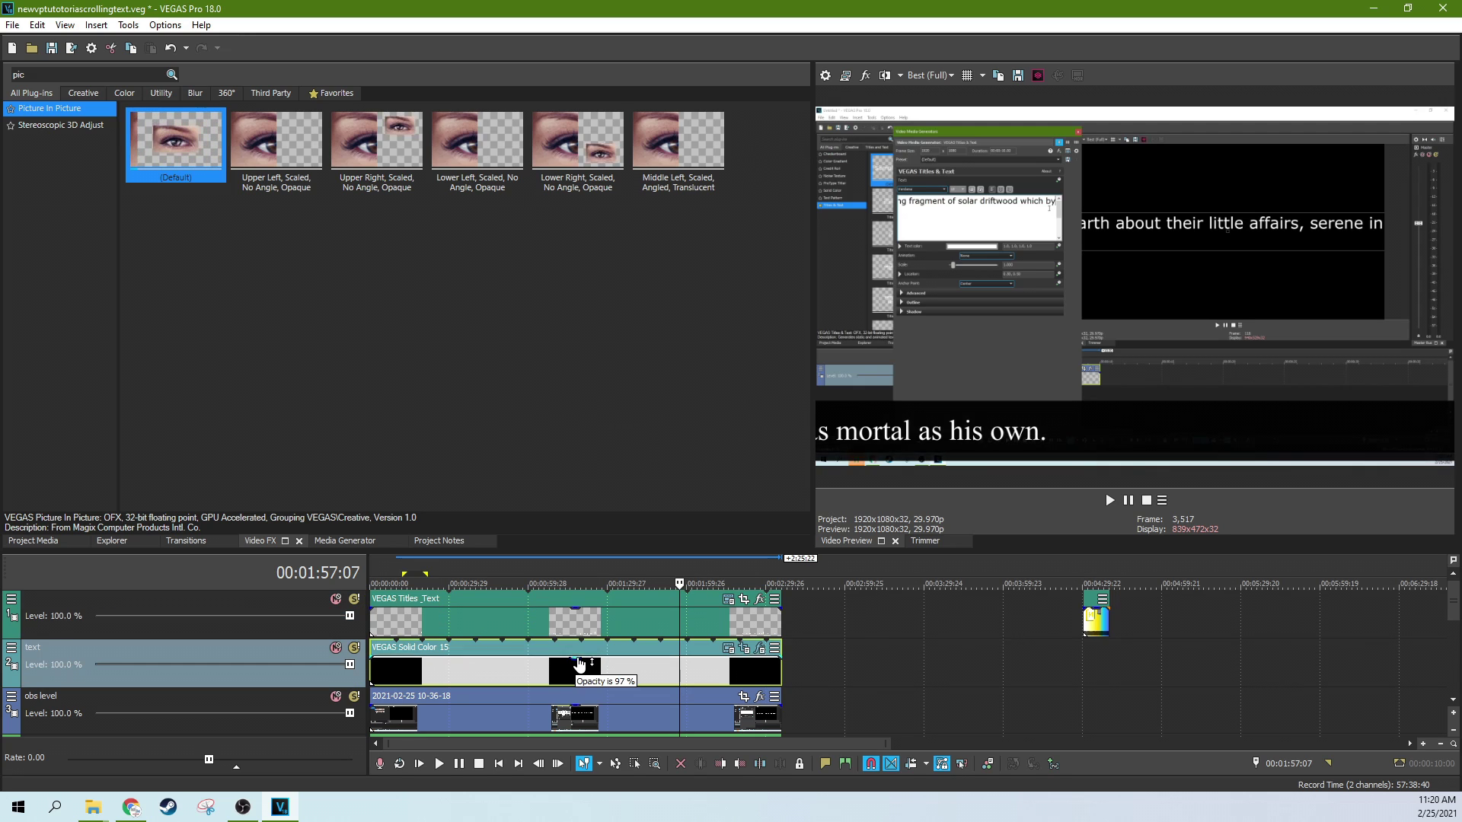
{"action": "left_click_drag", "start_coordinate": [579, 664], "coordinate": [578, 677]}
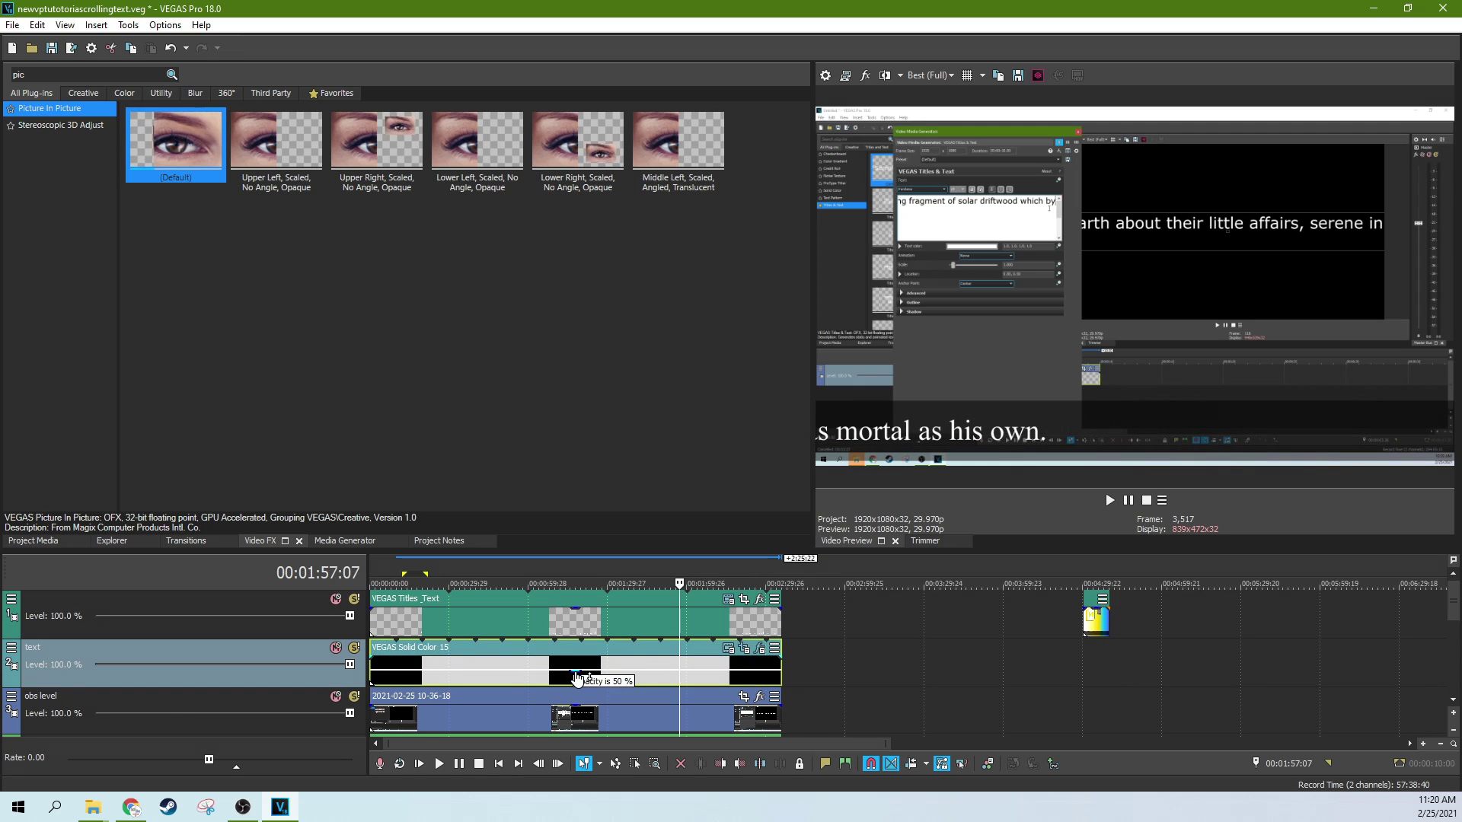
{"action": "left_click", "coordinate": [526, 660]}
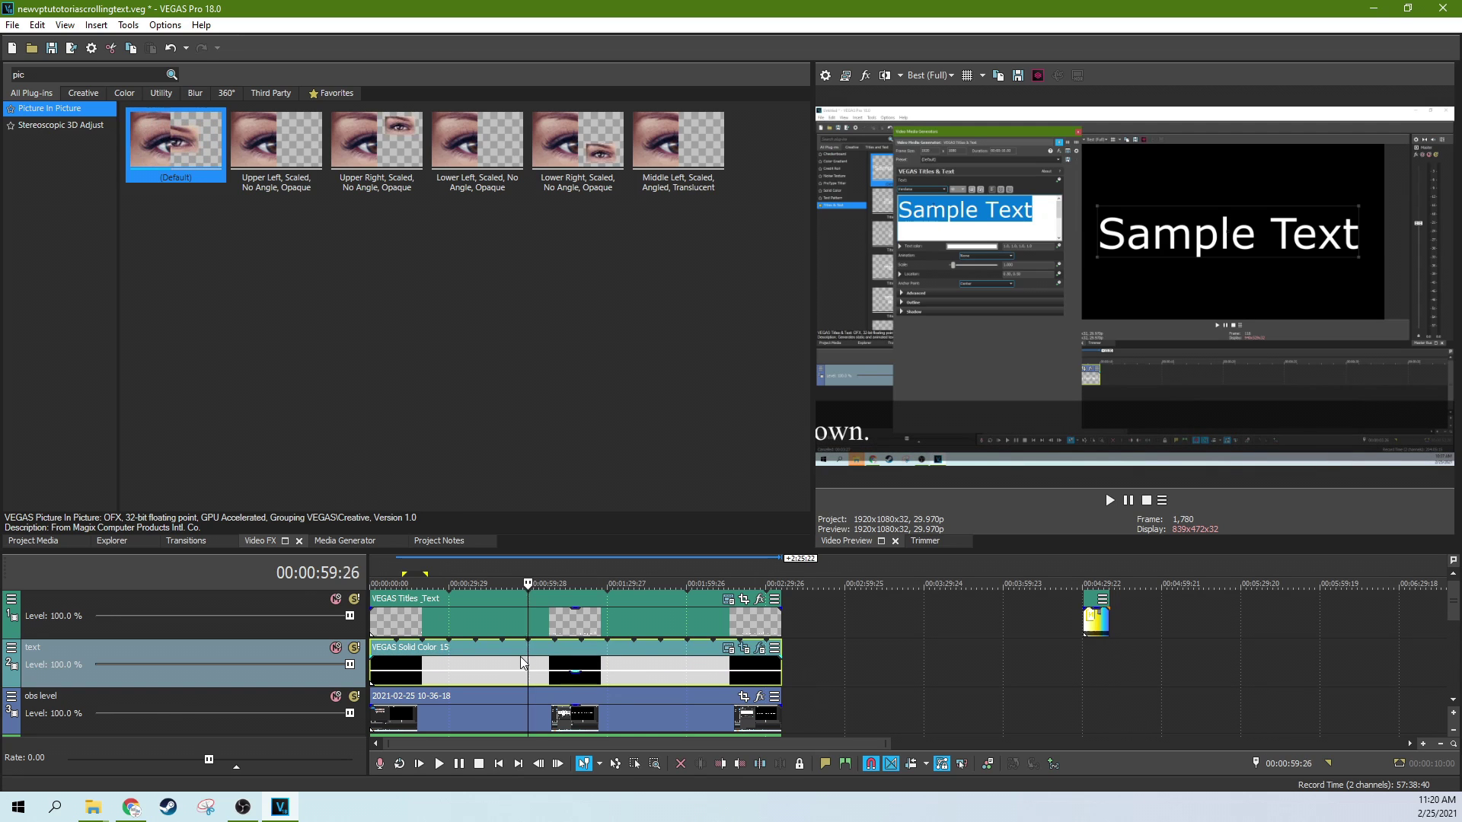
{"action": "key", "text": "space"}
{"action": "key", "text": "space"}
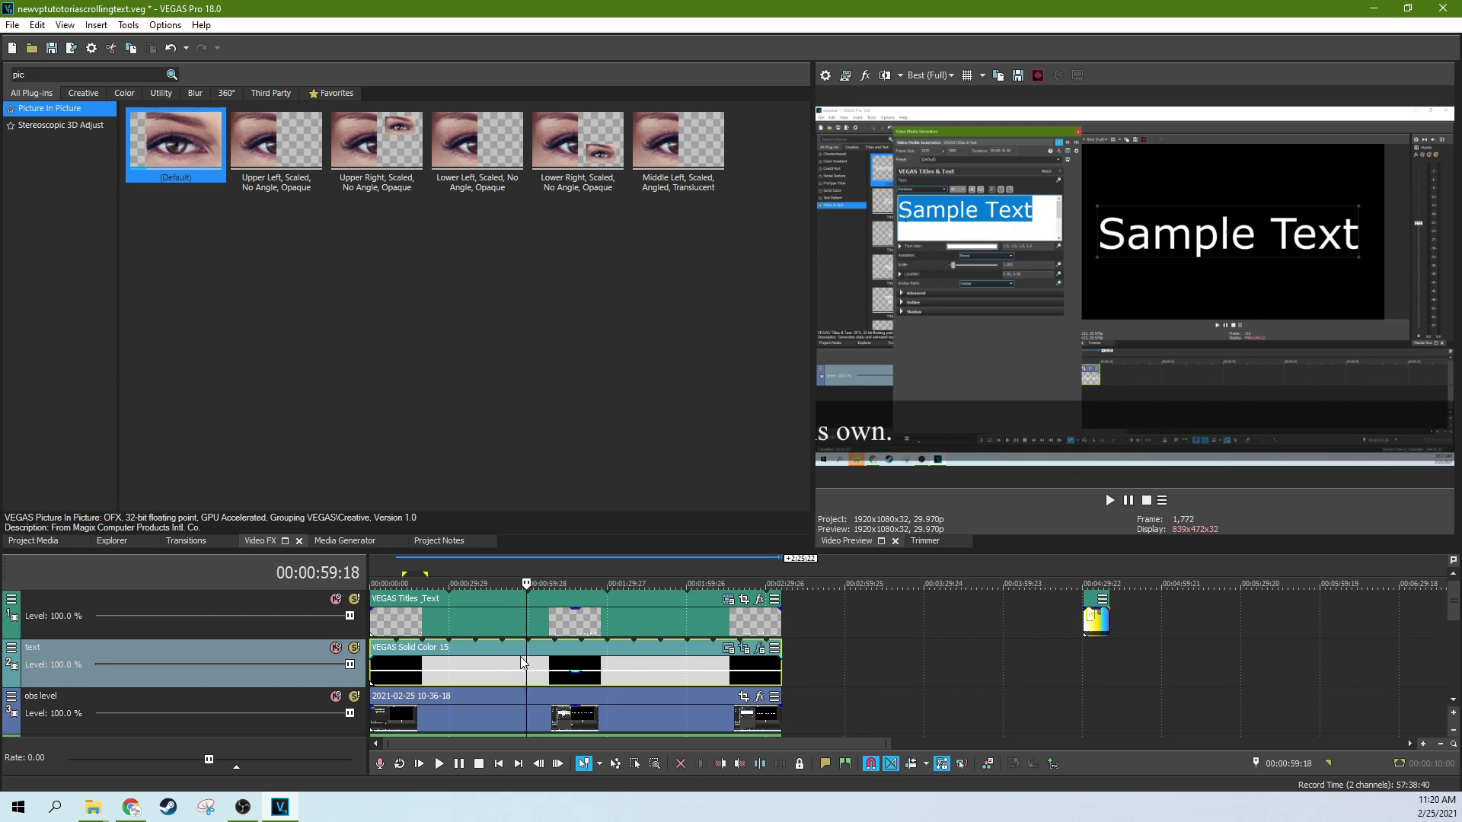